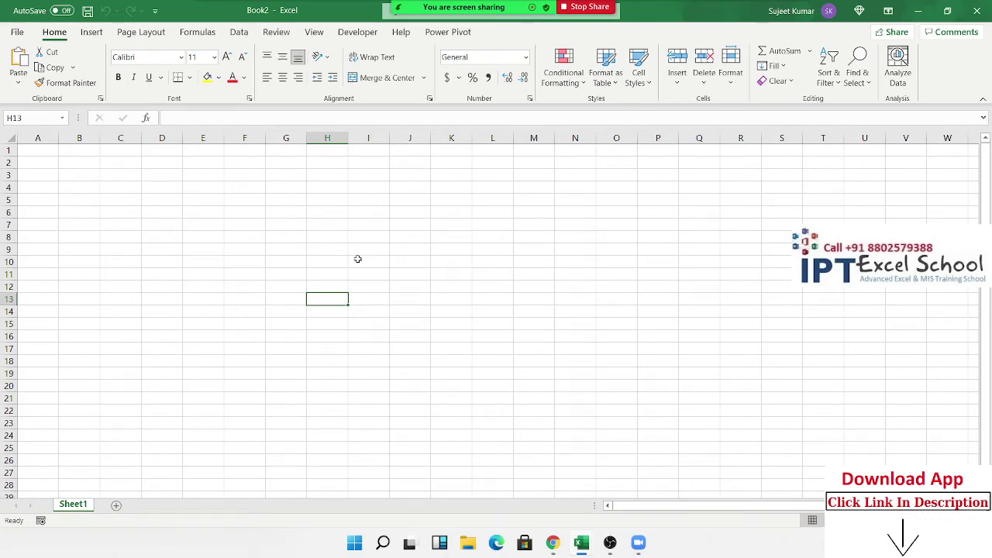
- Open the VBA editor from the Developer tab, dock it beside Book2, and insert Module1
left_click(350, 35)
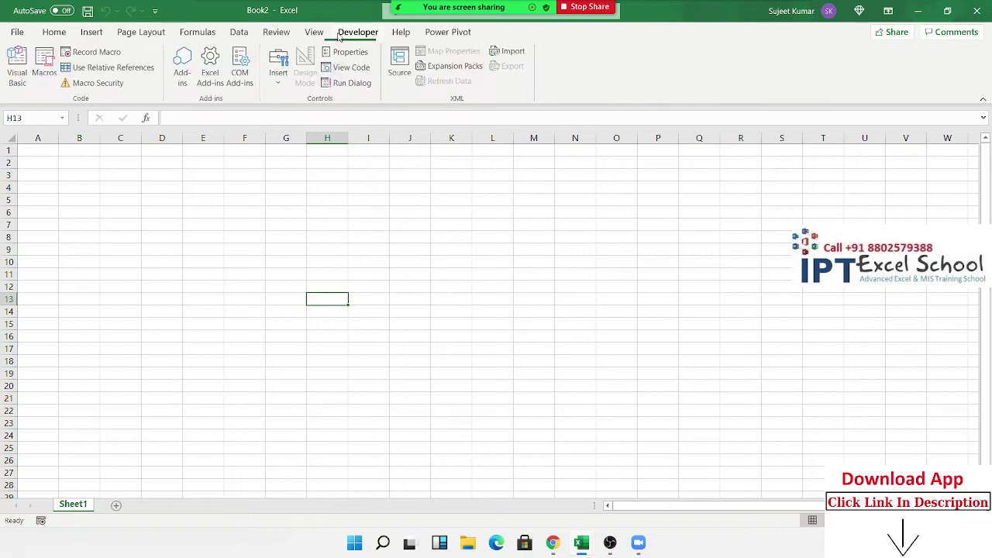
left_click(17, 74)
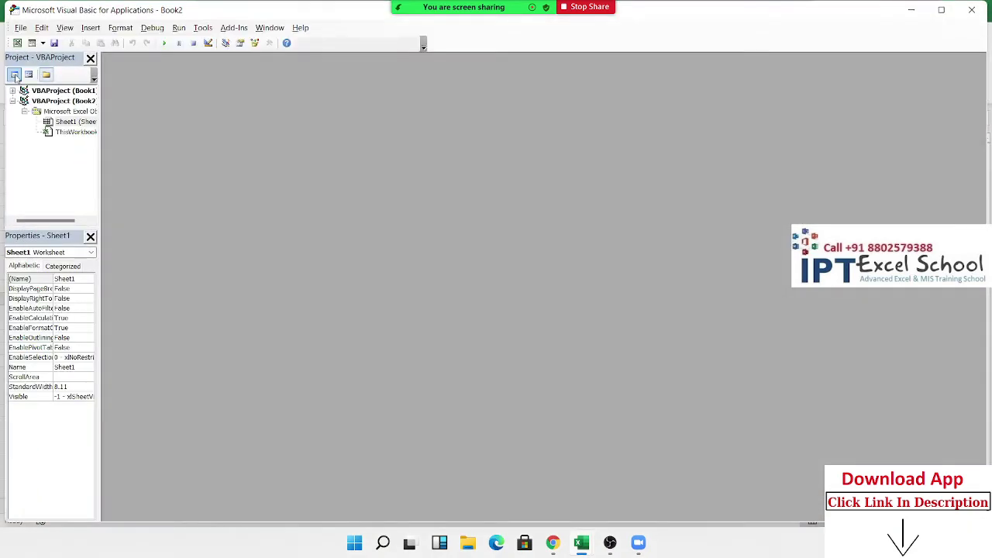
mouse_move(939, 11)
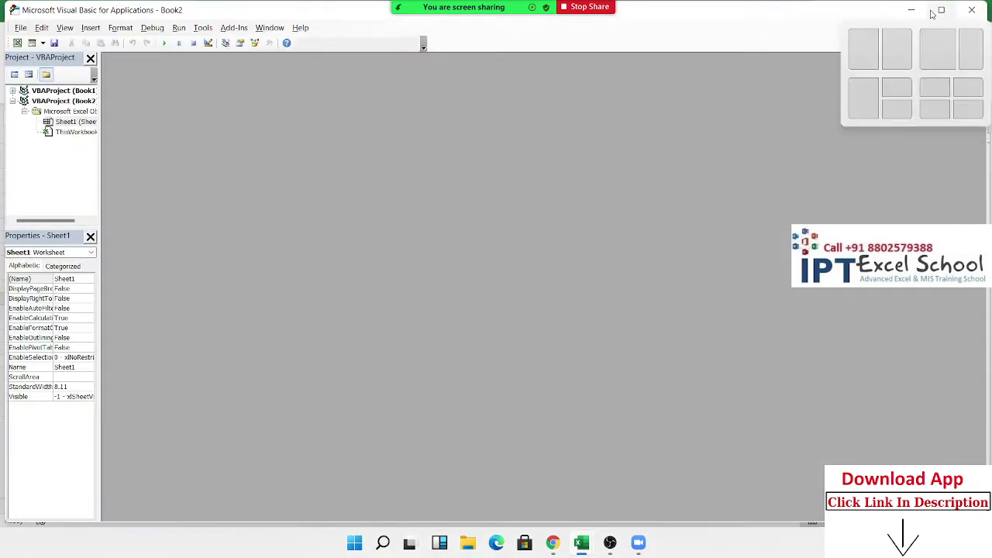
left_click(868, 46)
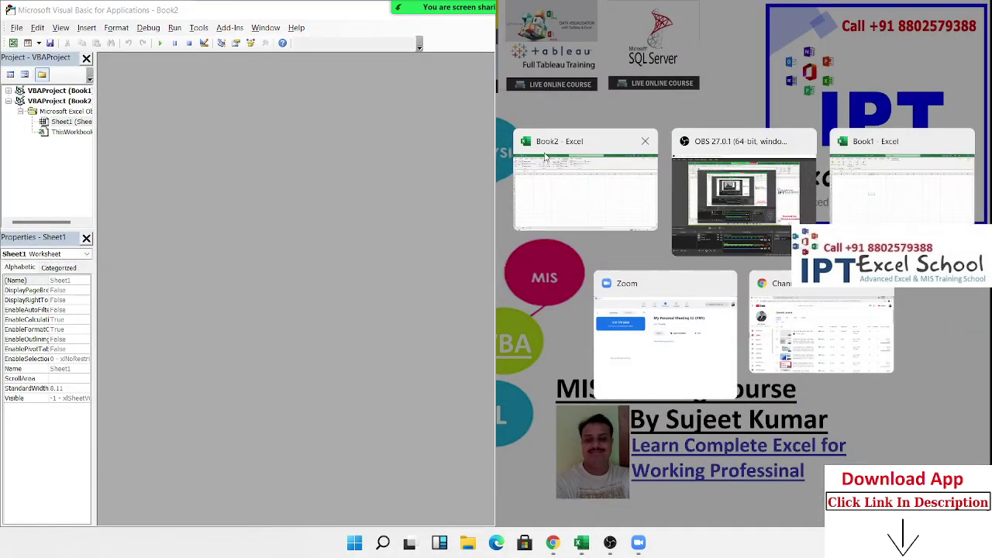
left_click(541, 183)
left_click(86, 27)
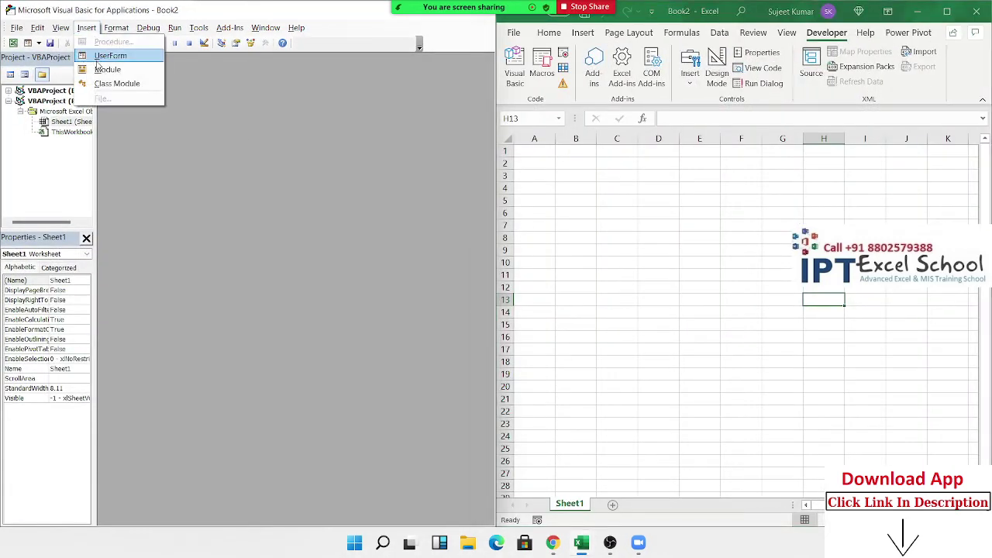
left_click(107, 70)
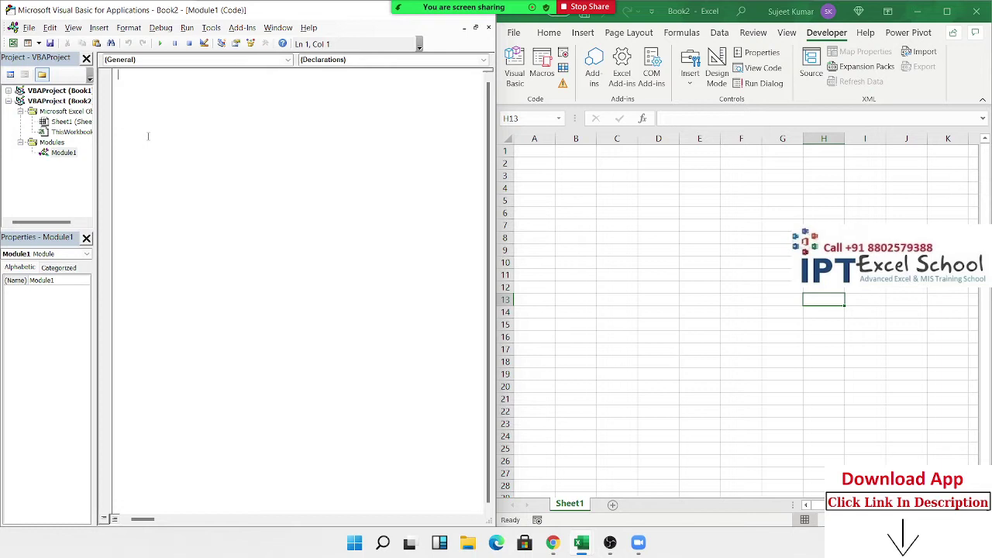
- Write Sub rr() with the lines Application, Workbooks, Sheets and Range, one per line
type("Sub ")
type("rr()")
key("Return")
key("Return")
type("applicatio")
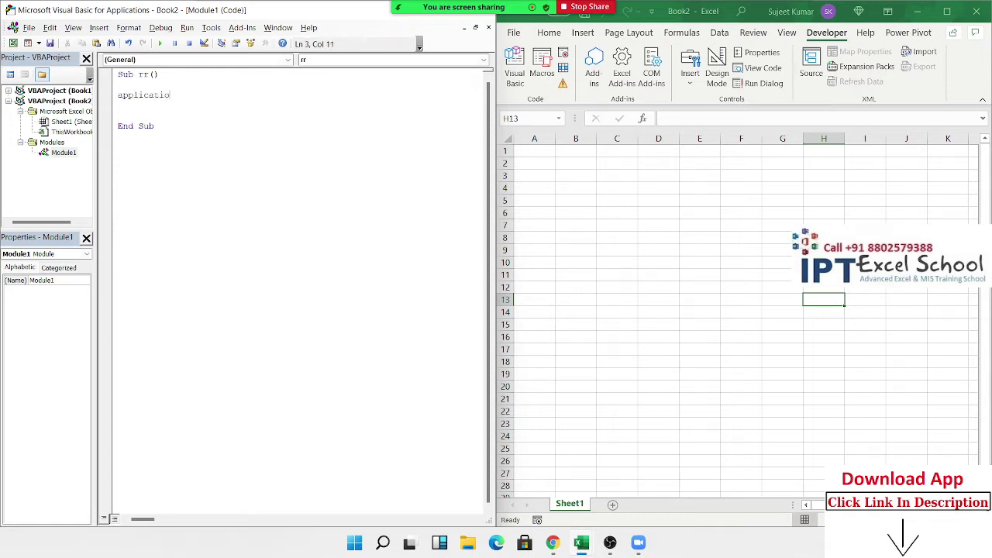
type("n")
key("Return")
type("wo")
type("rk")
type("book")
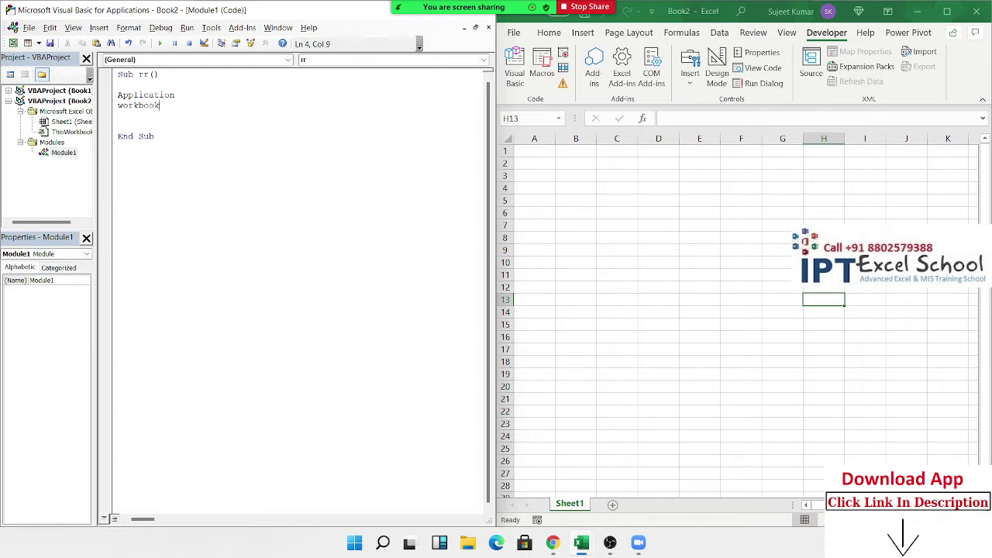
type("s")
key("Return")
type("sheets")
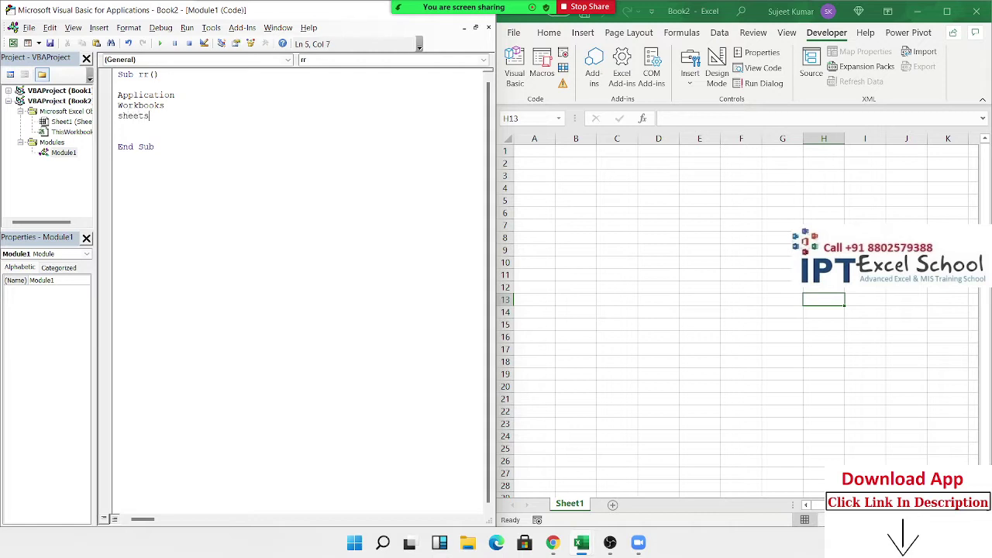
key("Return")
type("ran")
type("ge")
key("Return")
left_click(118, 126)
- Start a second procedure, Sub tt(), below the existing End Sub
left_click(153, 180)
type("s")
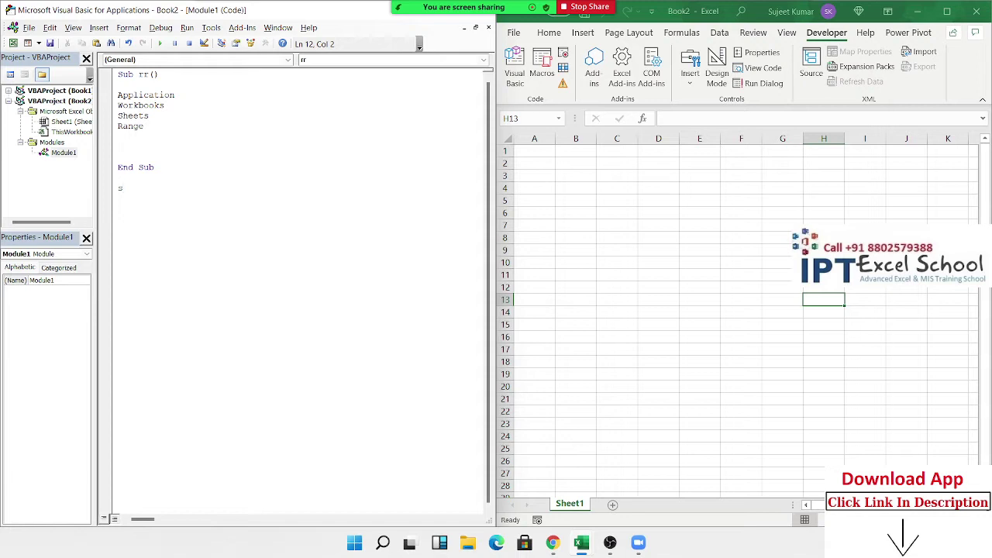
type("ub")
type("r")
type("r")
key("BackSpace")
key("BackSpace")
type("tt")
key("Return")
key("Return")
key("Return")
key("Return")
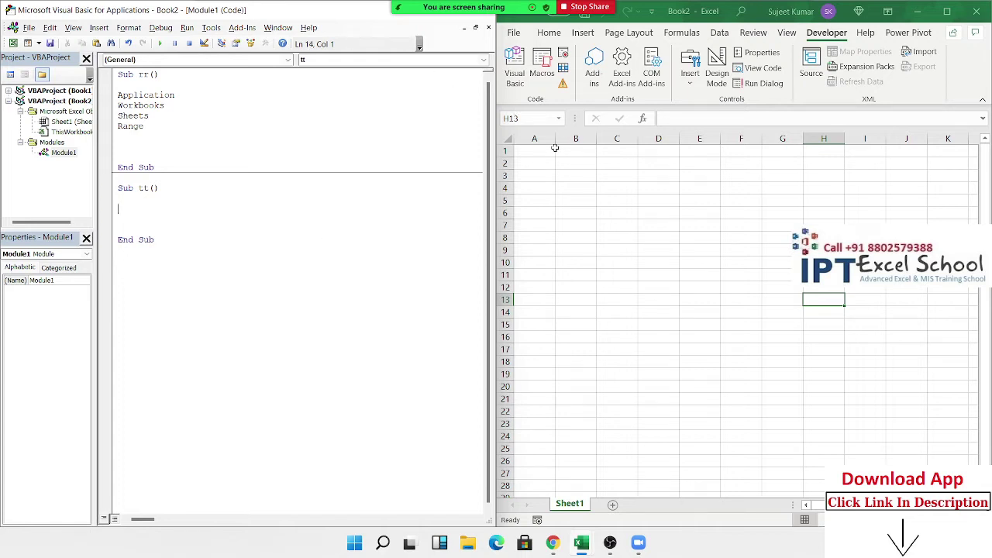
- Add Range("A1").Select and Cells(1, 1).Select as separate lines in Sub tt
type("range")
type("(\"")
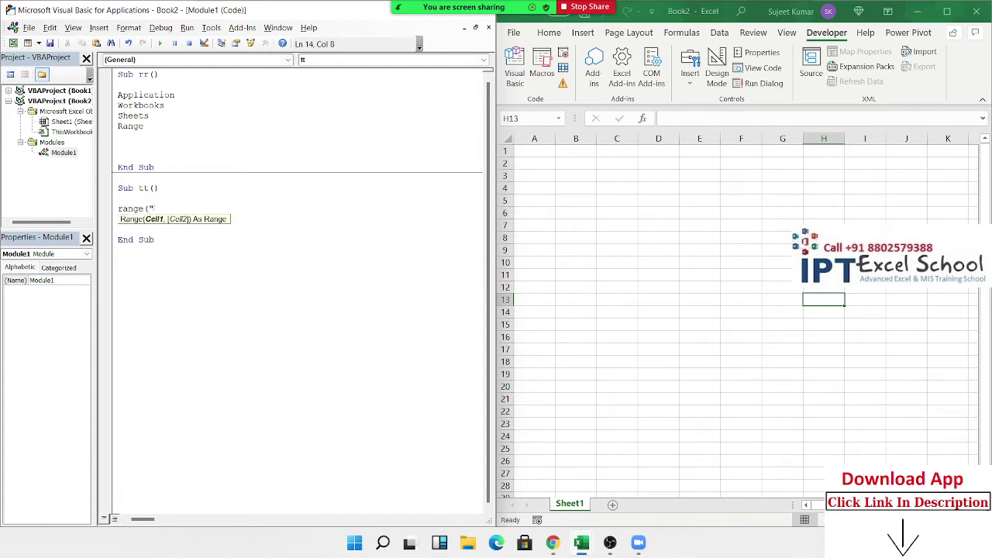
type("A")
type("1")
type("\").")
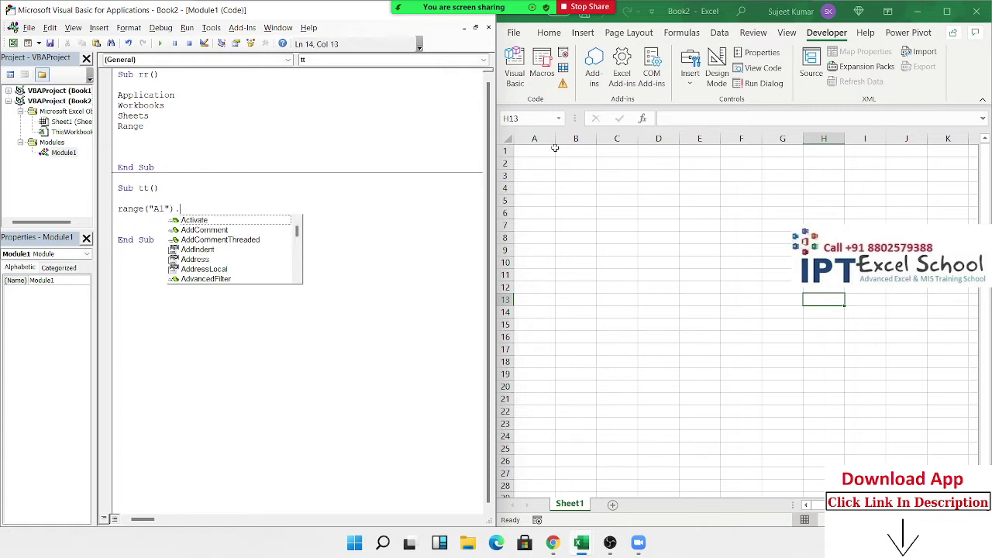
type("se")
key("Tab")
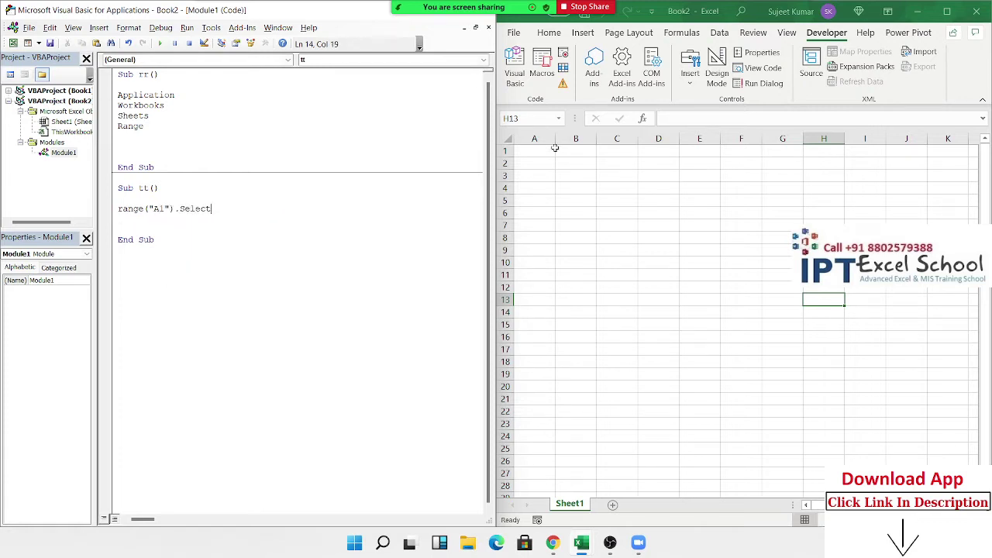
key("Return")
type("ce")
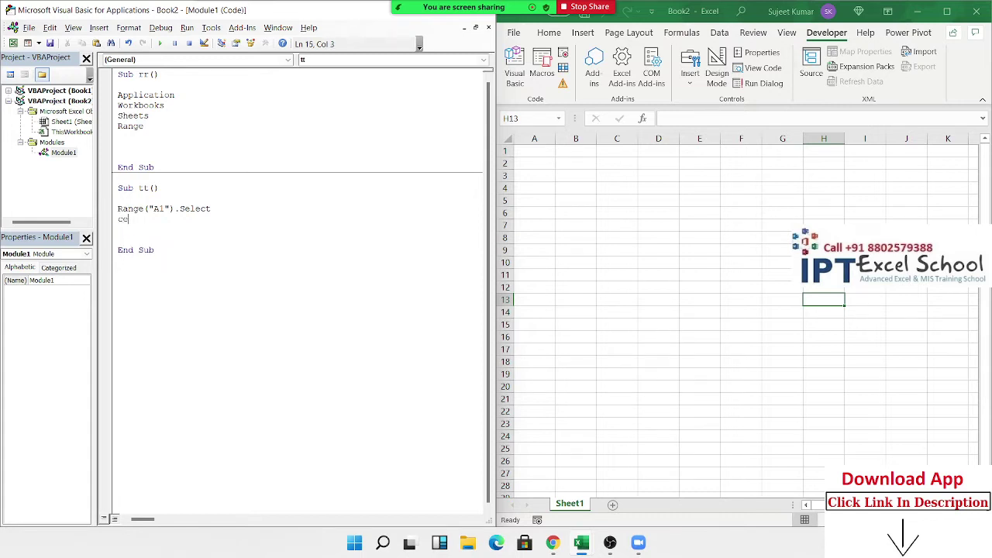
type("lls(")
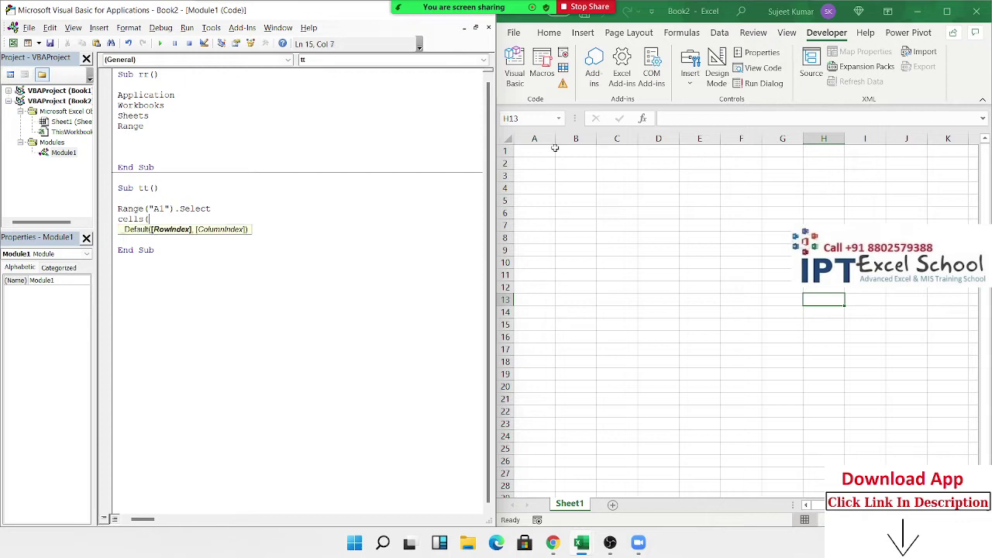
type("1,1")
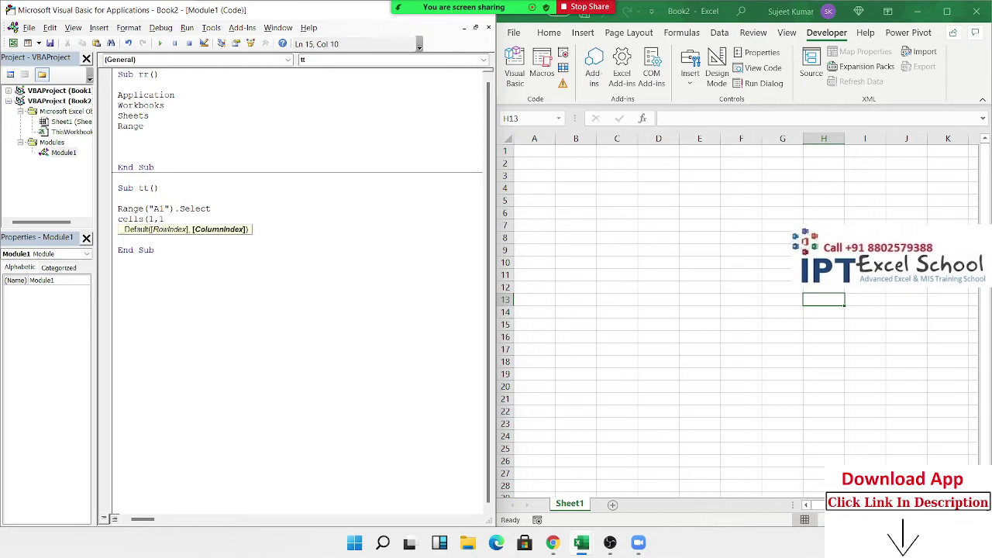
type(").s")
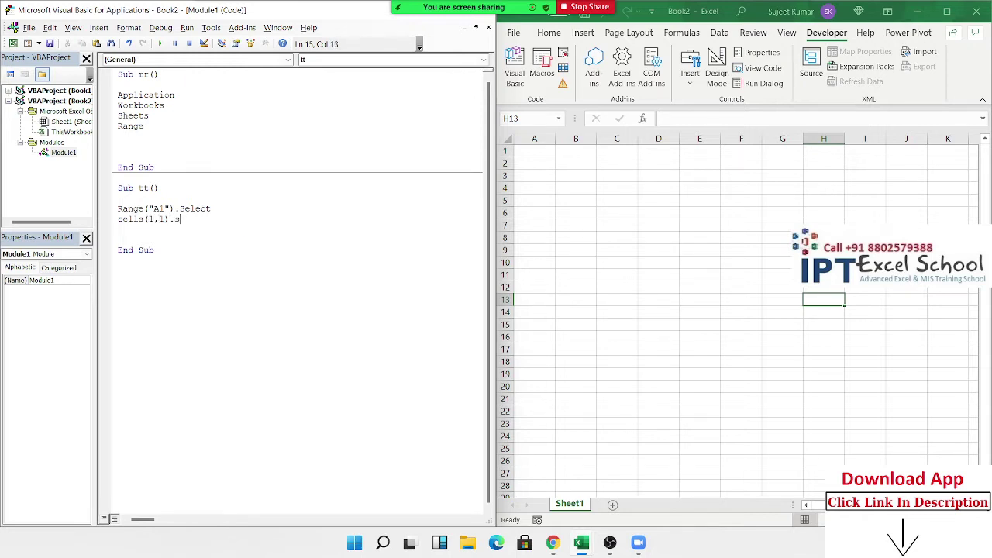
type("elect")
key("Return")
- Select A1 in Excel, then add a second worksheet and switch to Sheet2
left_click(529, 152)
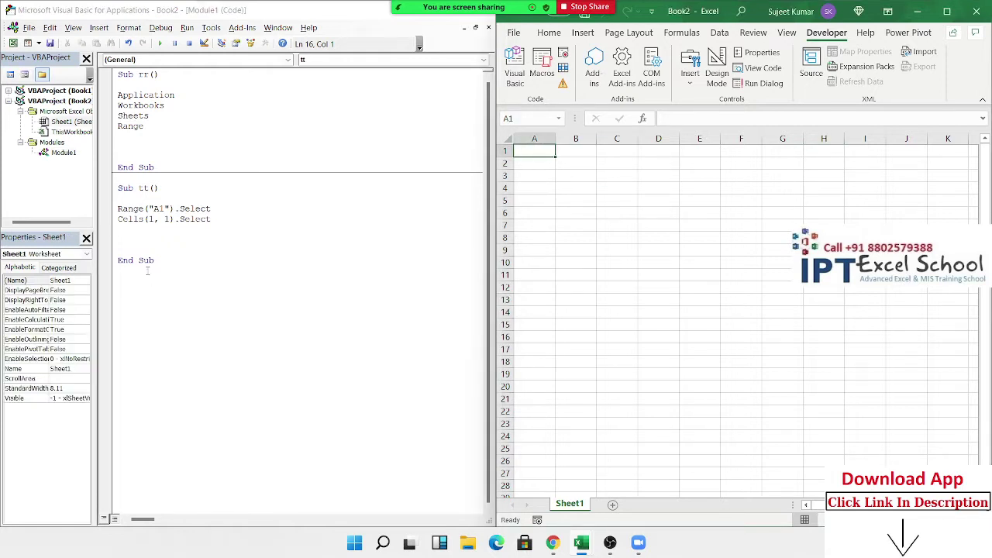
key("alt+F11")
left_click(613, 506)
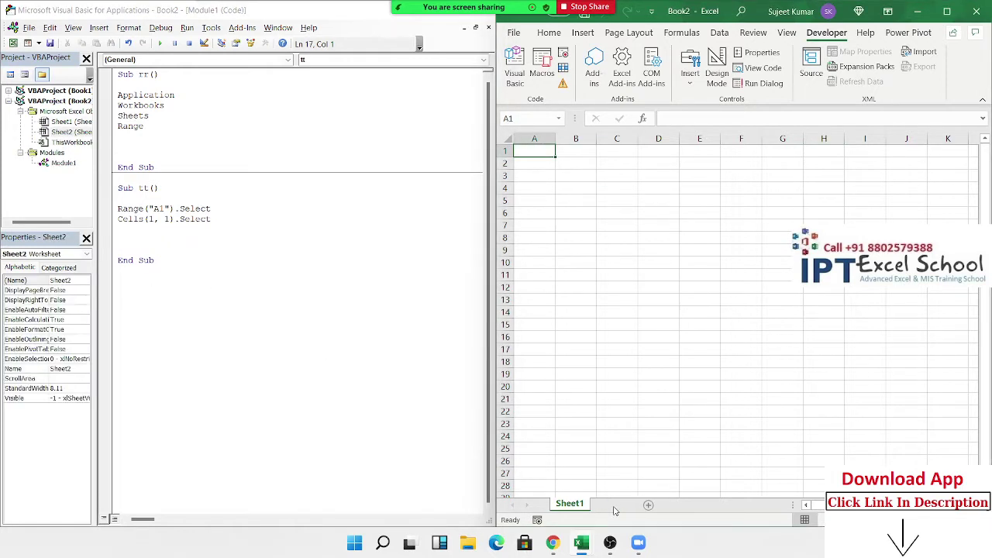
left_click(613, 504)
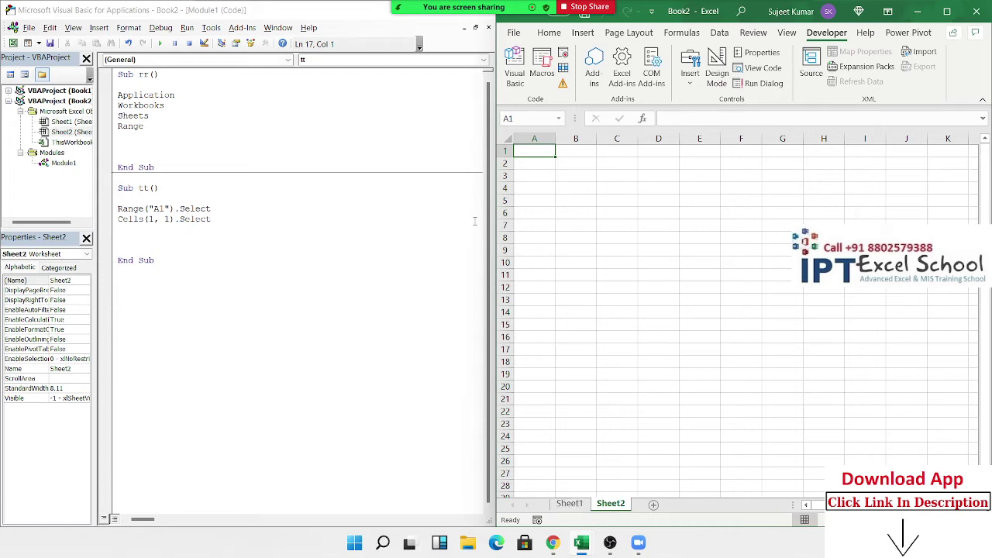
- In Sub tt, add Sheets("Sheet2").Select followed by Range("A1").Select
left_click(126, 238)
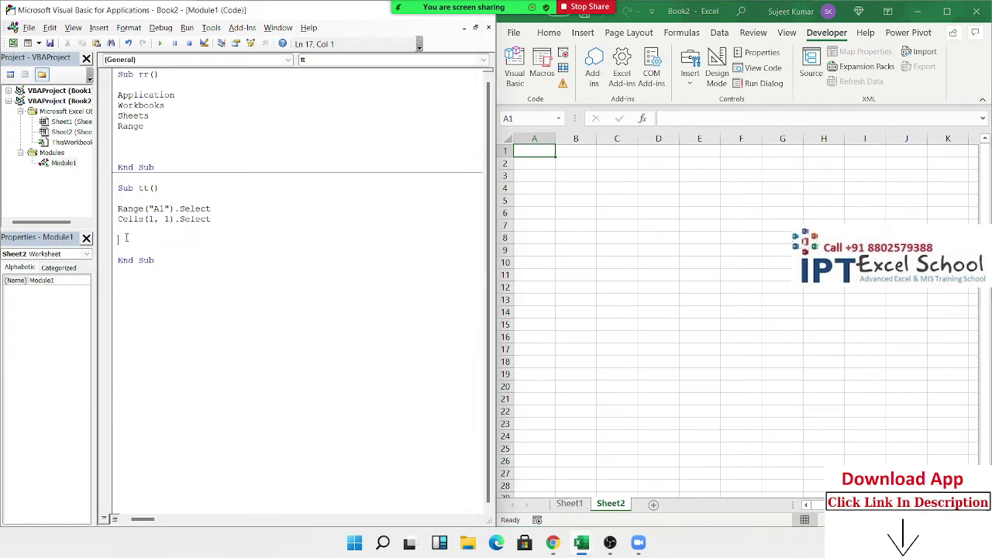
key("Return")
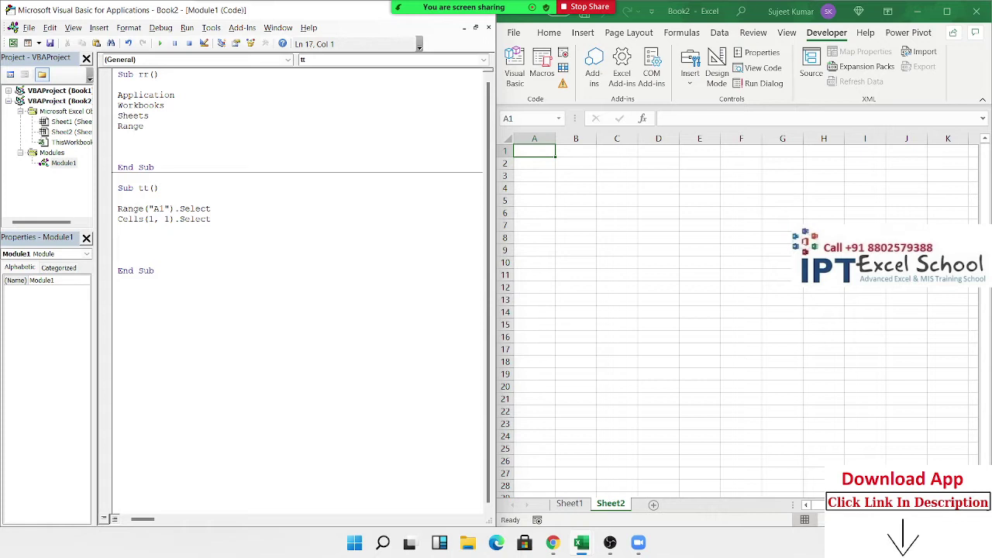
type("cells")
key("BackSpace")
key("BackSpace")
key("BackSpace")
key("BackSpace")
key("BackSpace")
type("R")
type("ange")
type("(")
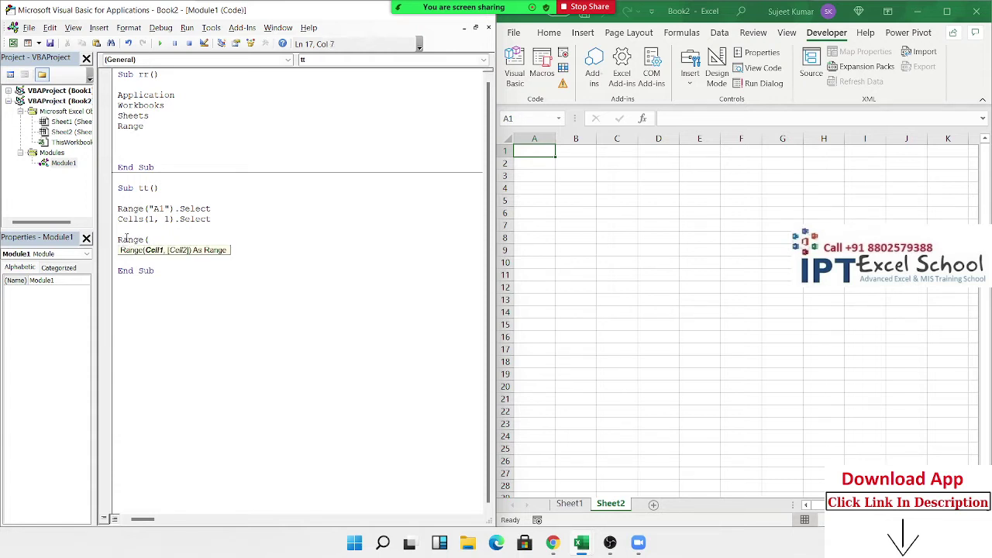
type("\"A")
type("1\").se")
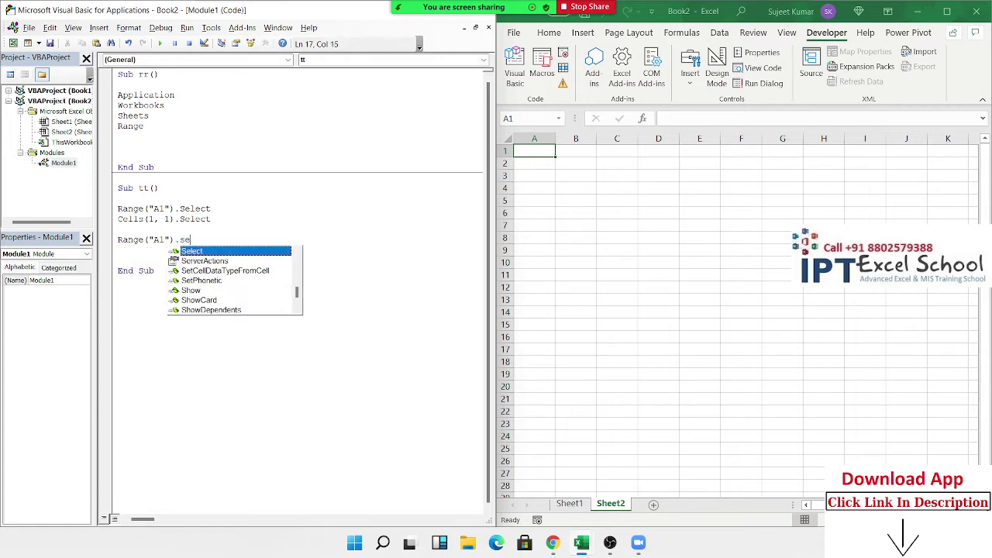
key("Tab")
key("Return")
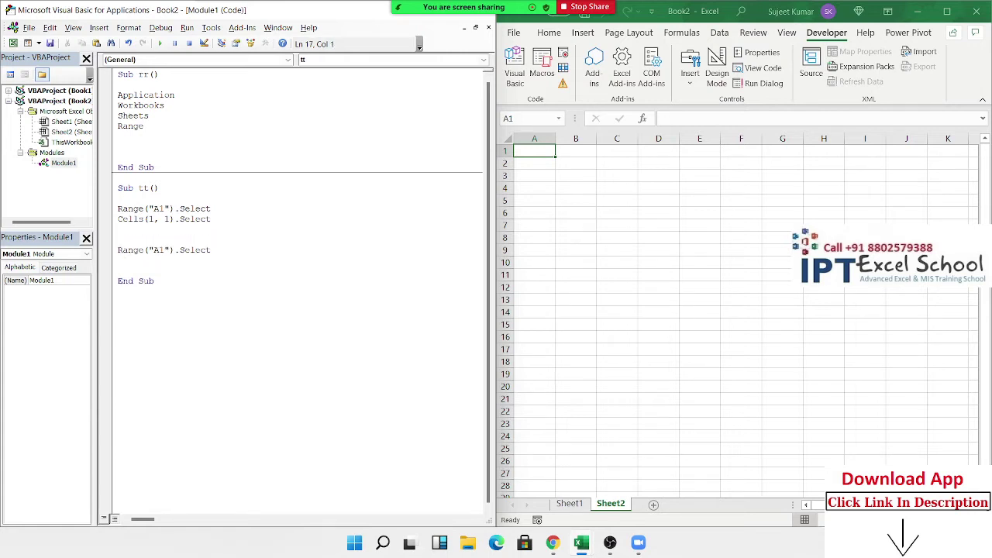
type("sheets")
type("(\"")
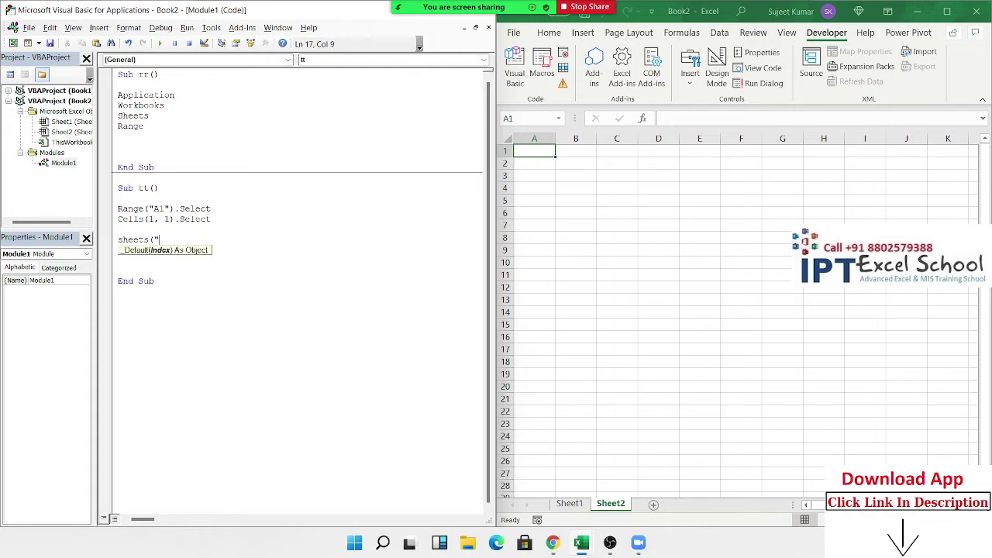
type("She")
type("et2")
type("\")")
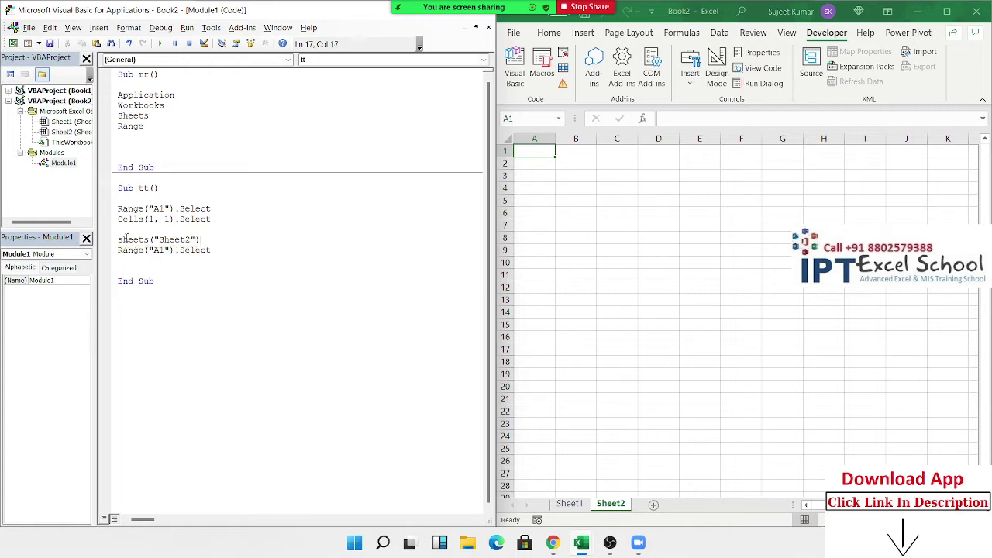
type(".s")
type("elect")
left_click(211, 249)
mouse_move(443, 6)
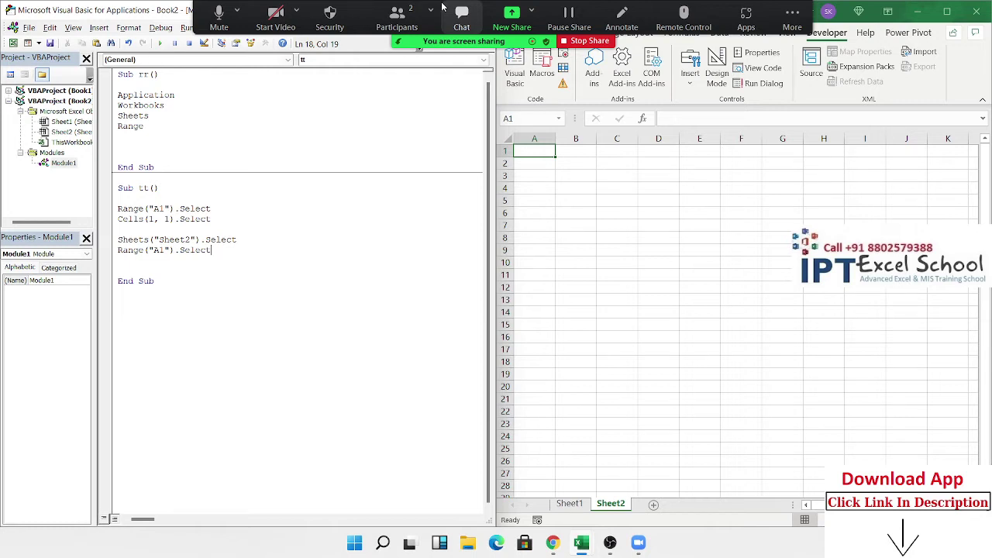
- Insert Workbooks("Book2.xlsx").Activate on a new line above the Sheet2 selection
key("Up")
key("Up")
key("Return")
key("Return")
type("wo")
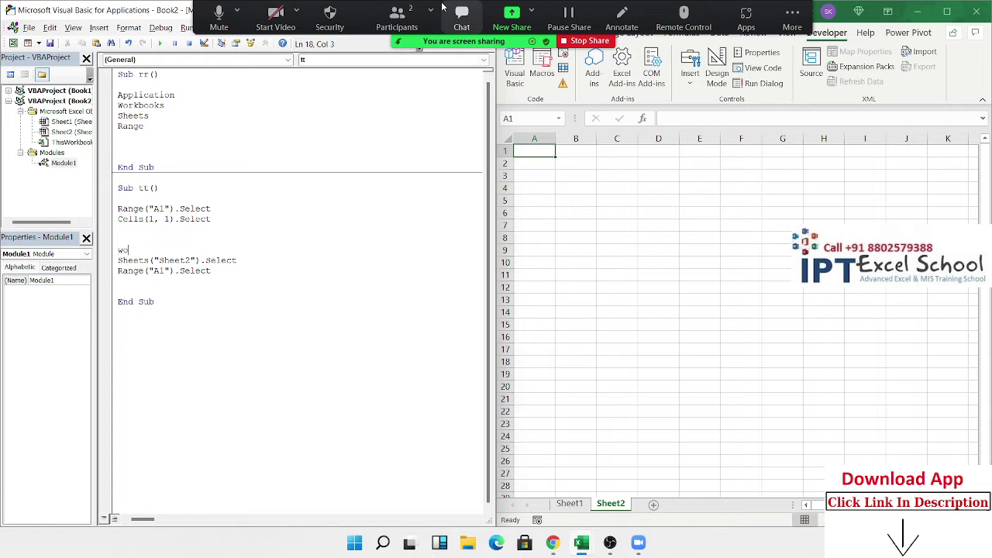
type("rkbooks")
type("(\"")
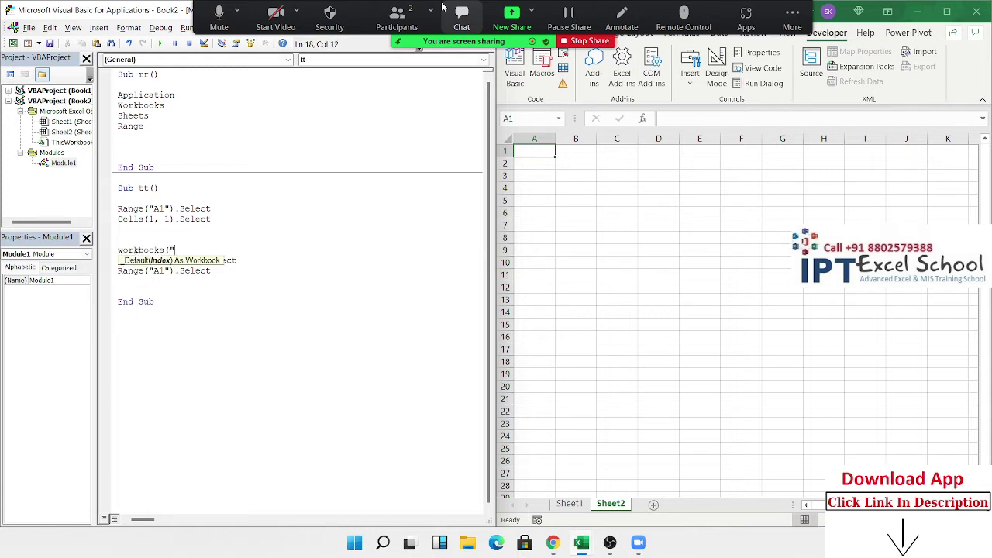
type("Book2")
type(".xlsx")
type("\")")
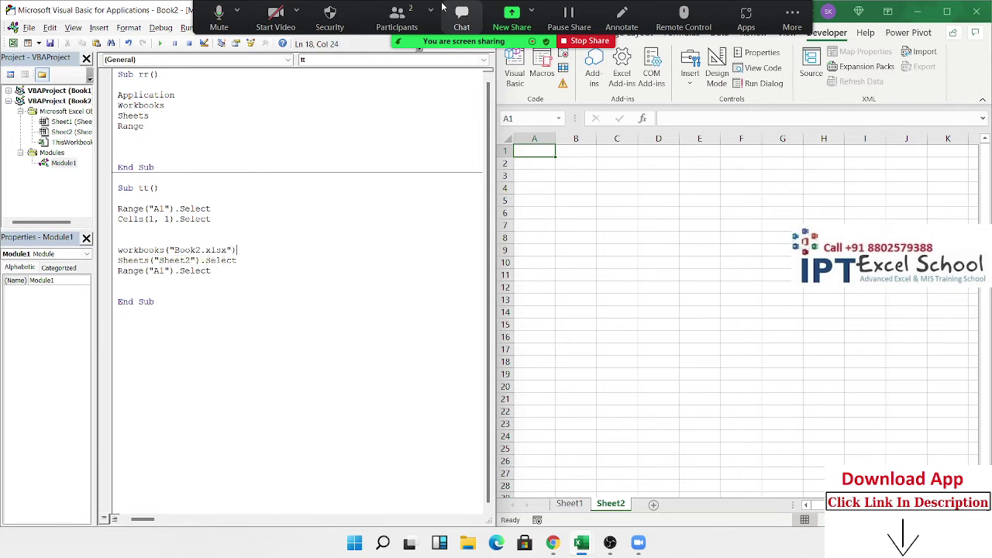
type(".ac")
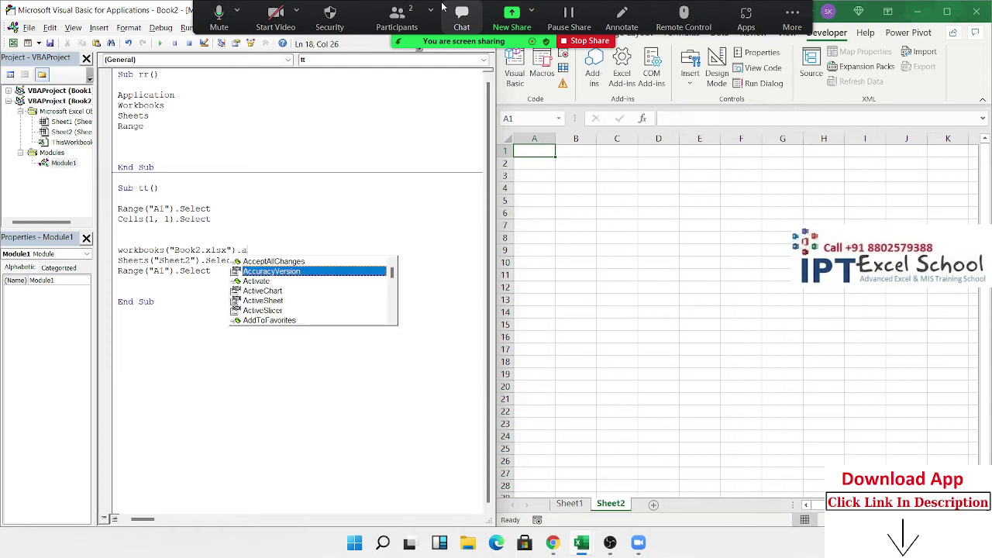
type("t")
key("Tab")
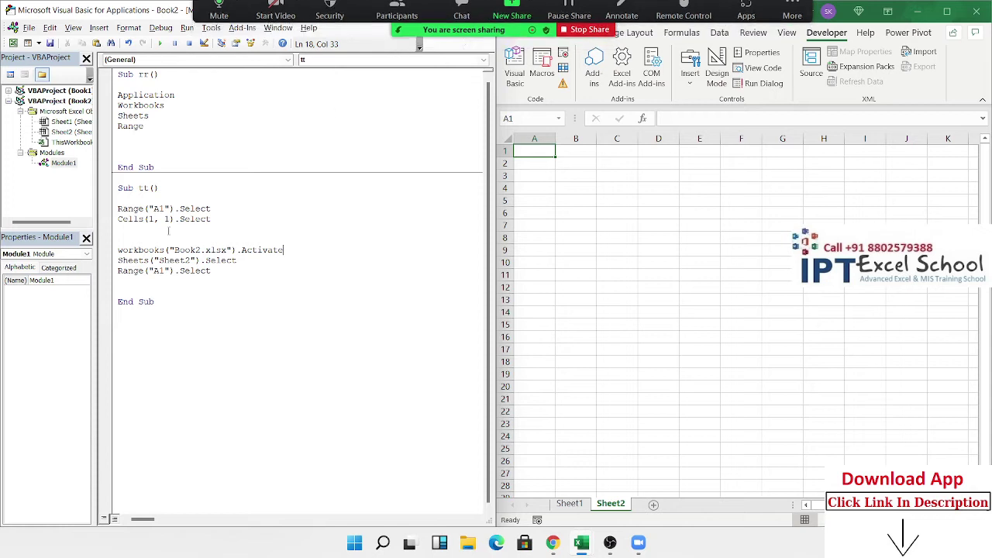
left_click(120, 313)
- Comment out the Workbooks("Book2.xlsx").Activate line with an apostrophe
left_click(123, 261)
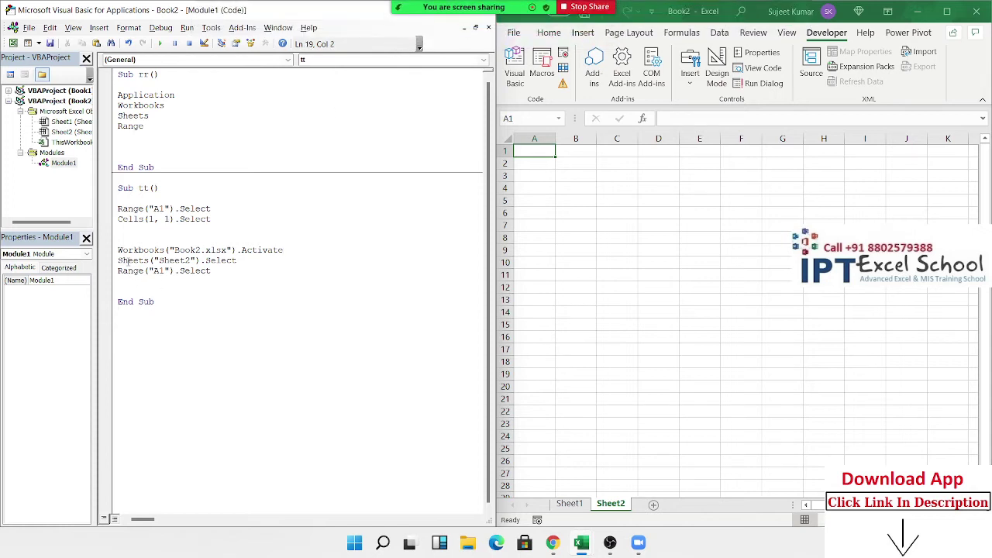
key("Up")
type("\\")
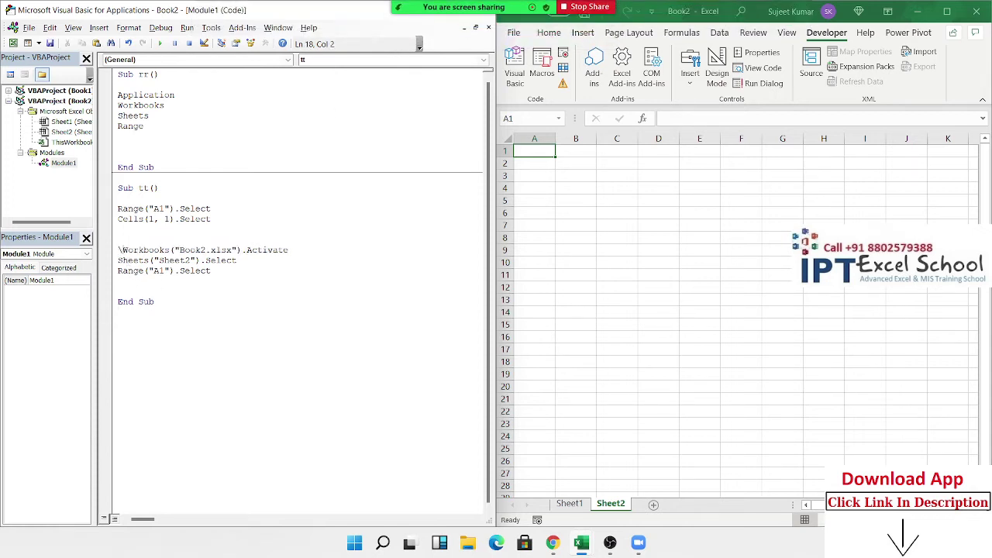
key("Down")
key("Return")
key("BackSpace")
type("'")
- Add a Workbooks.Open Path / "Book2.xlsx" line above the Sheet2 selection
key("Down")
key("Return")
key("Return")
key("Up")
type("she")
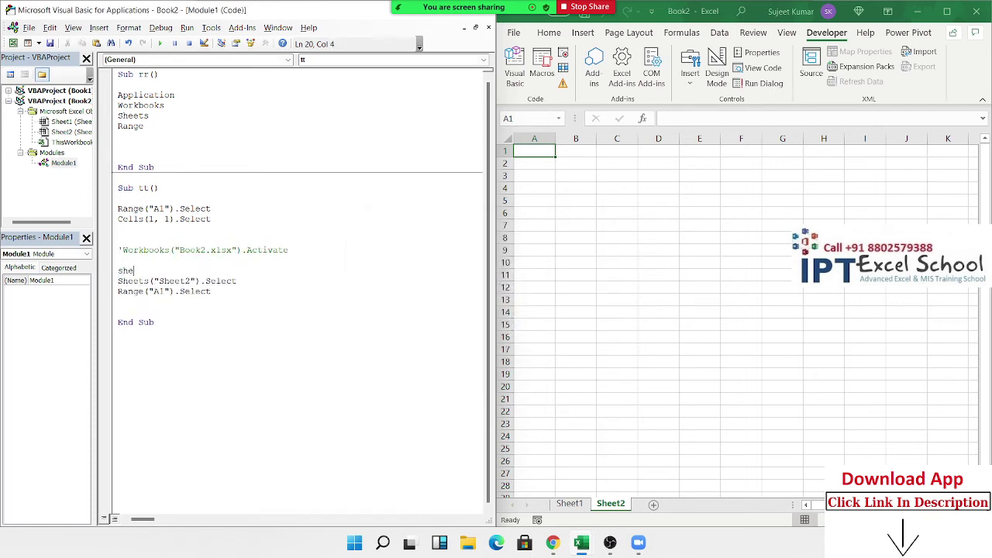
type("ets")
key("BackSpace")
key("BackSpace")
key("BackSpace")
key("BackSpace")
key("BackSpace")
key("BackSpace")
type("wor")
type("kbooks")
type(".Open ")
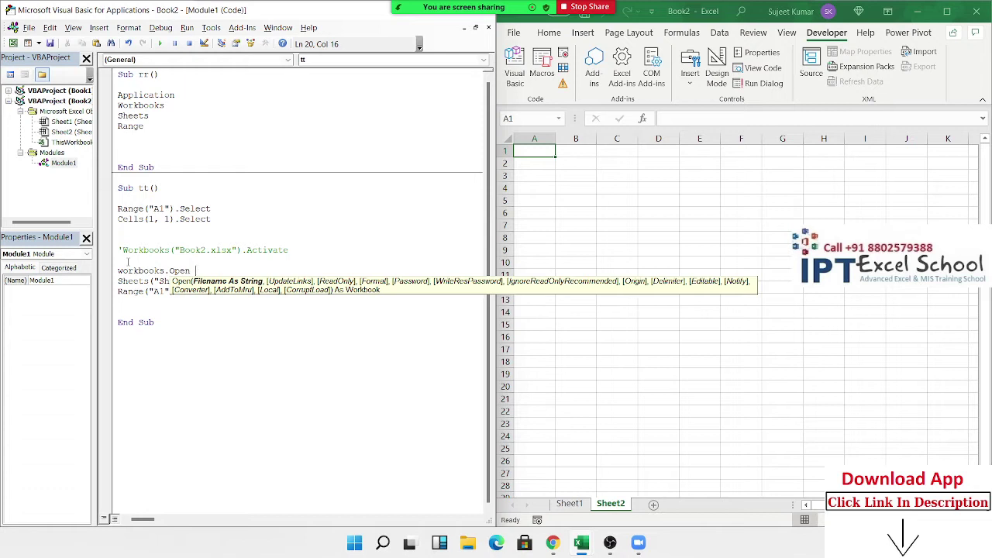
type("pat")
type("h/")
type("\"")
type("Book")
type("2.xlsx")
key("Down")
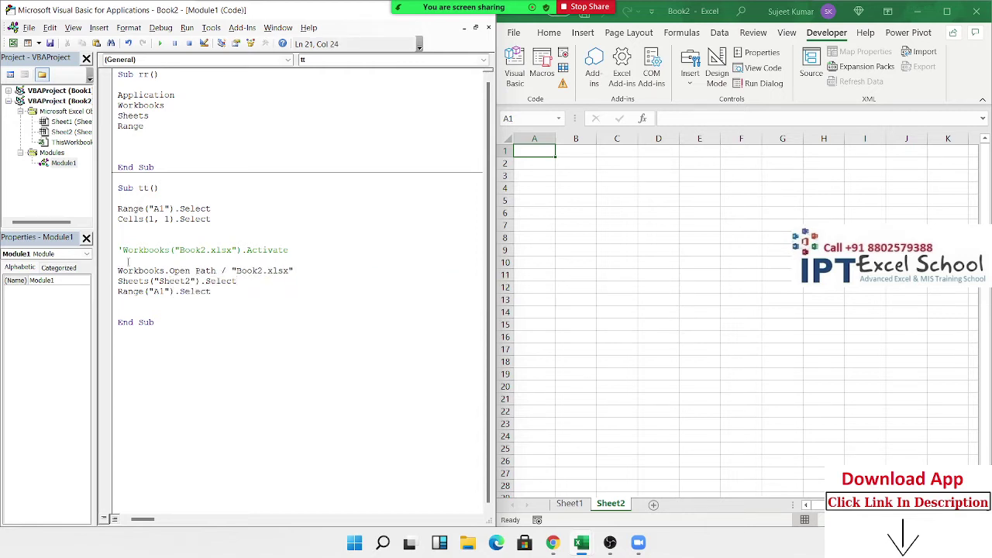
key("Up")
key("Up")
- Above End Sub, add Range("A1").Select and ActiveCell.Value = "Name"
left_click(164, 312)
key("Return")
key("Return")
key("Return")
key("Return")
key("Up")
key("Up")
type("ra")
type("nge(:\"")
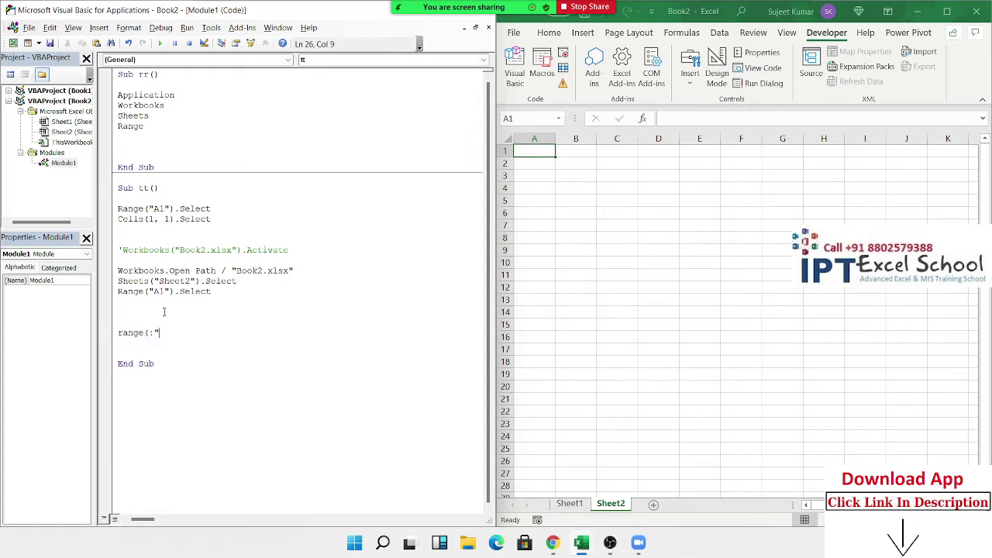
key("BackSpace")
key("BackSpace")
type("\"A")
type("1\"")
type(")")
type(".se")
key("Return")
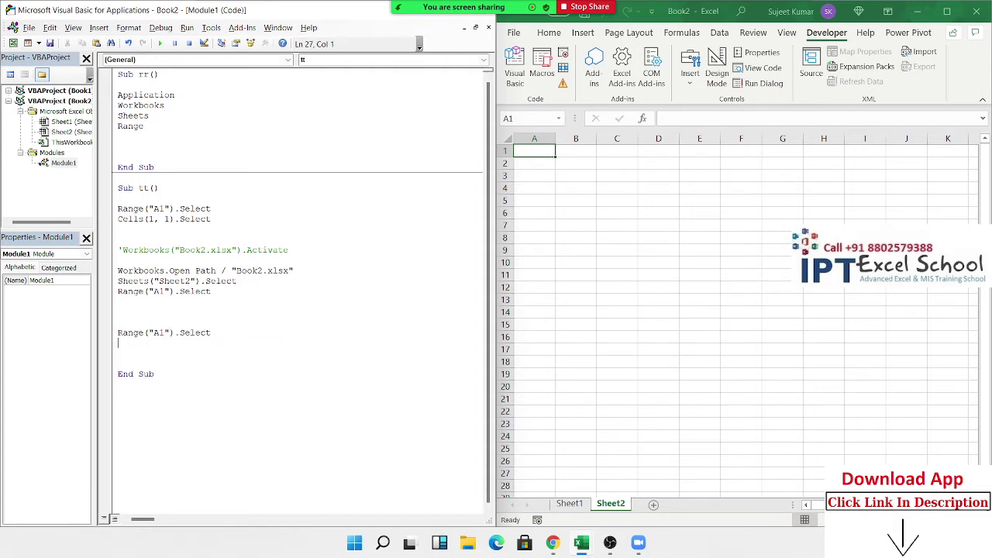
type("act")
type("ive")
type("cc")
type("ll")
type(".v")
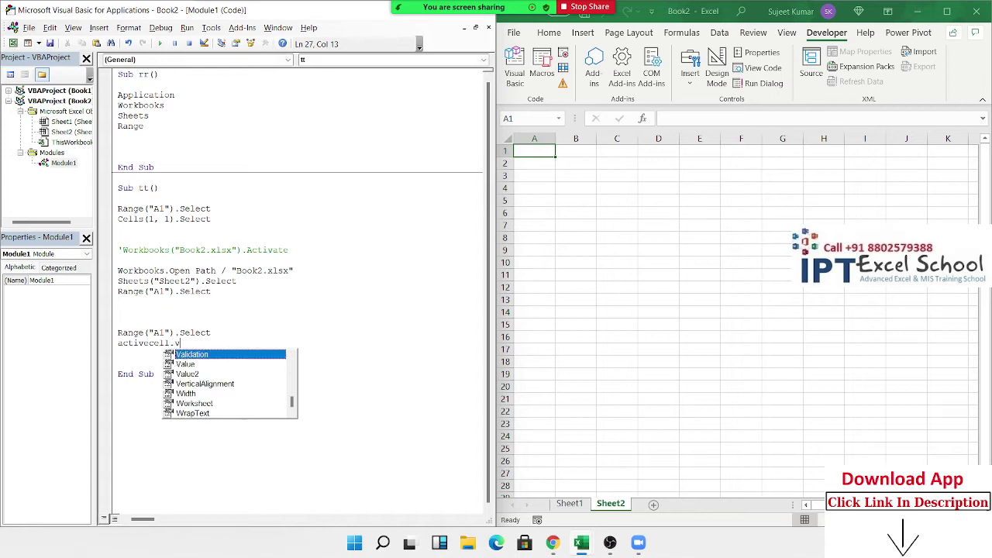
type("alu = ")
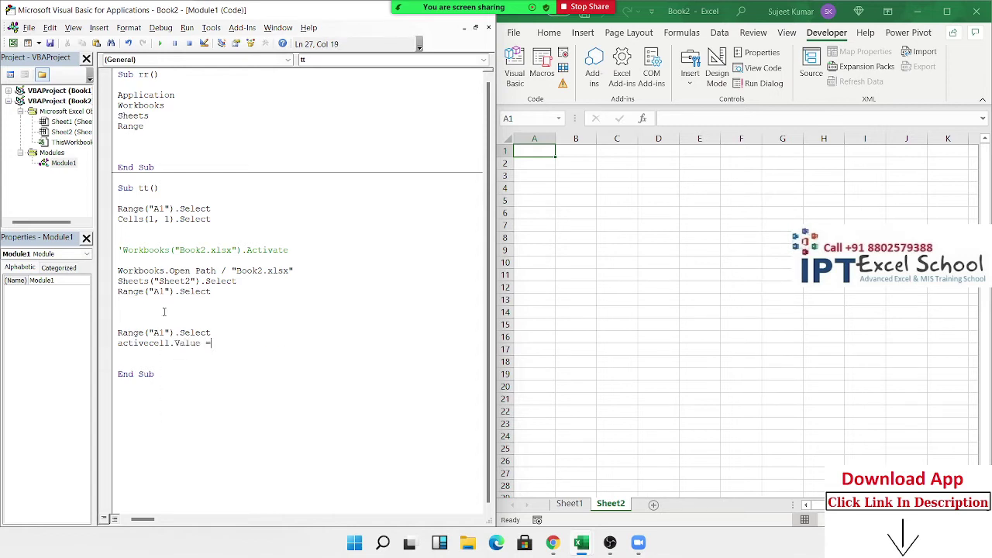
type("\"Name")
type("\"")
key("Return")
- Add a direct assignment line, Range("a1").Value = "Name", below the ActiveCell line
left_click(118, 332)
key("Down")
key("shift+Down")
key("Delete")
key("Up")
left_click(170, 332)
key("ctrl+z")
key("ctrl+z")
key("Down")
type("RANGE(")
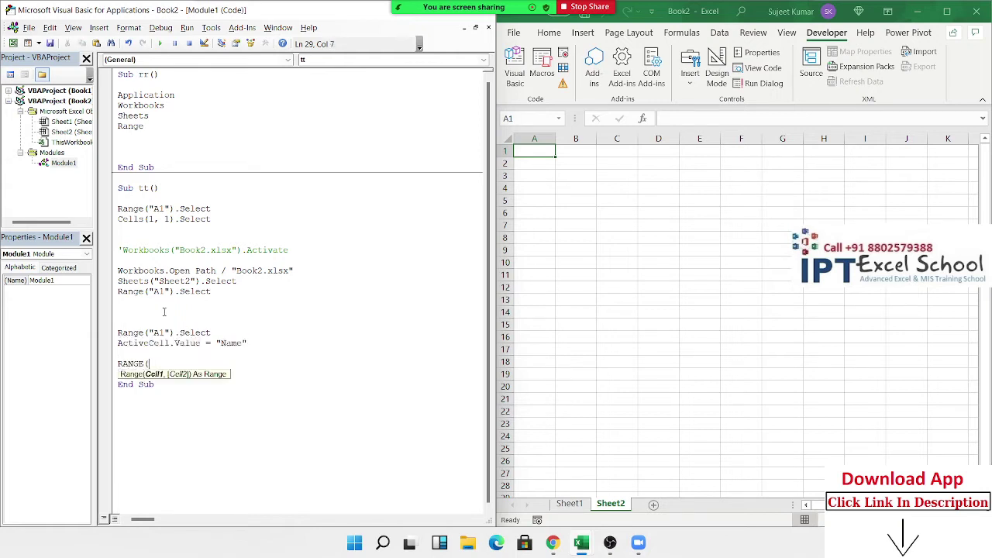
type("\"a1\"")
type(").V")
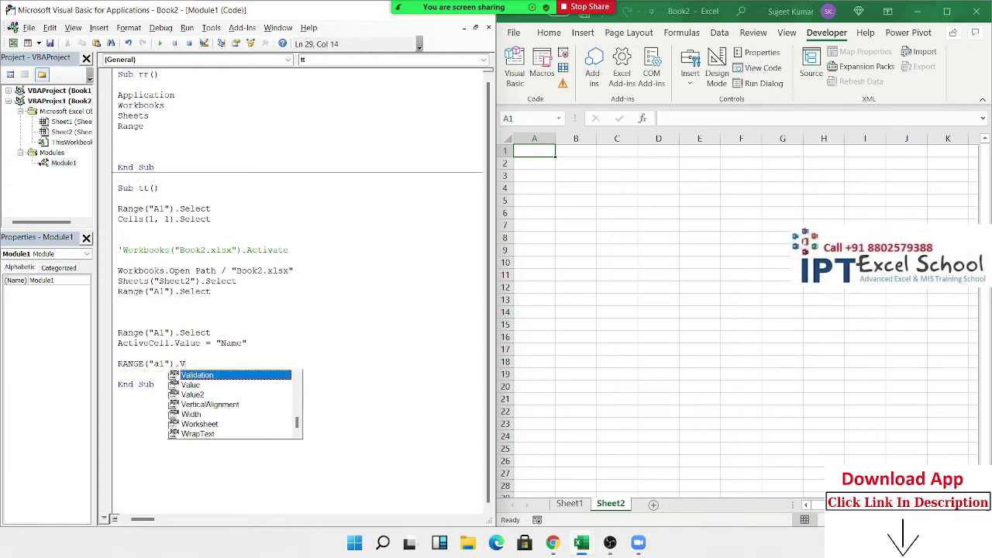
key("Tab")
type("=\"nA")
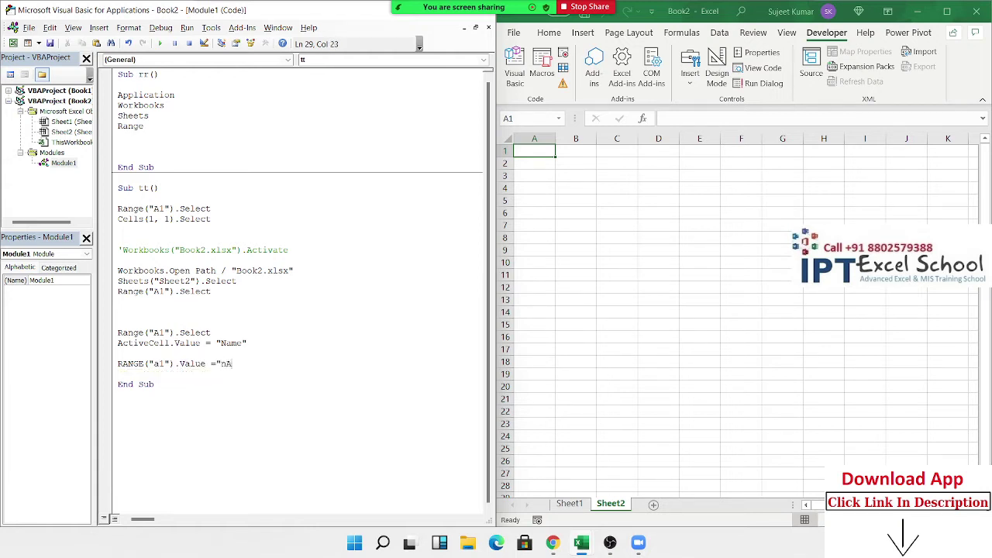
type("ME")
key("BackSpace")
key("BackSpace")
key("BackSpace")
key("BackSpace")
type("Name\"")
key("Return")
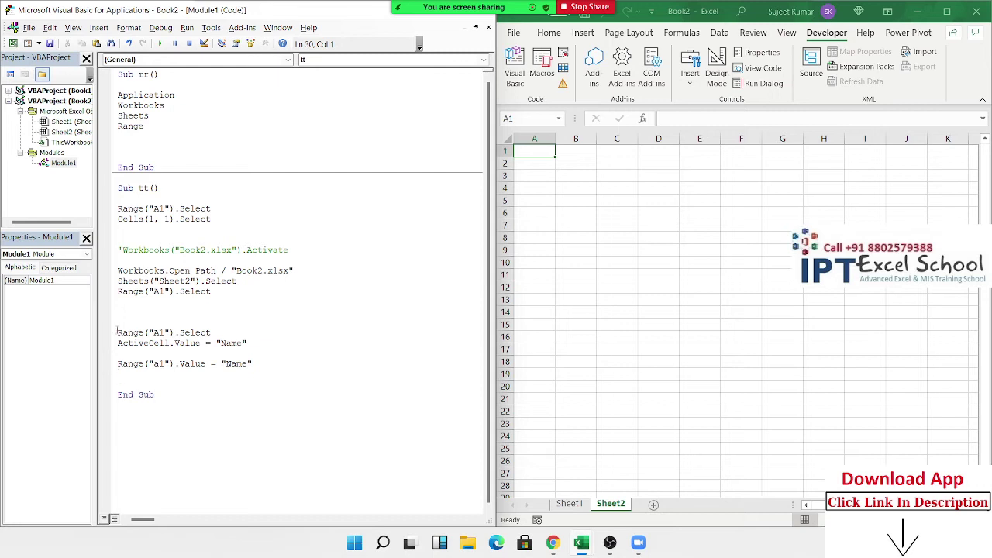
- Type Name into cell A1 of Sheet2 directly in the Excel worksheet
left_click(114, 334)
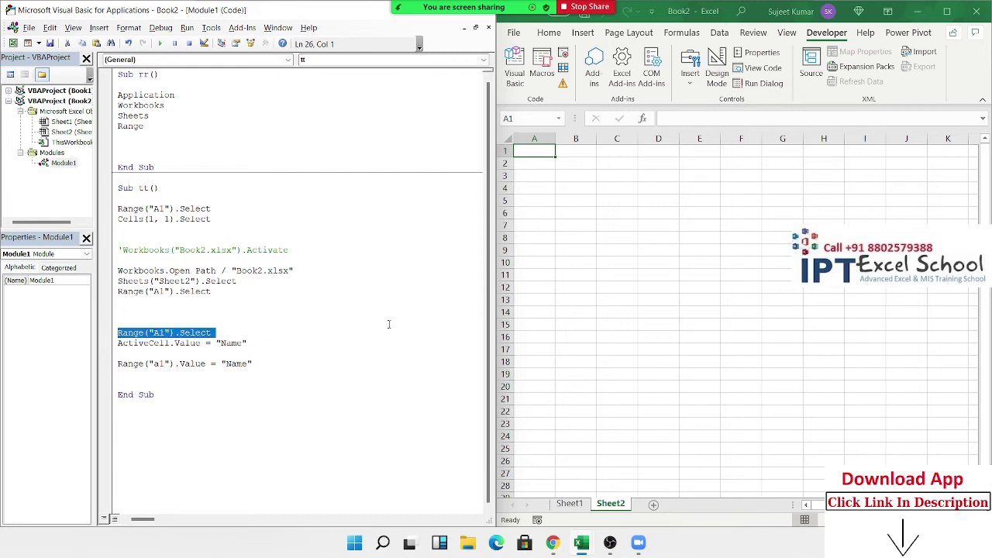
left_click(685, 334)
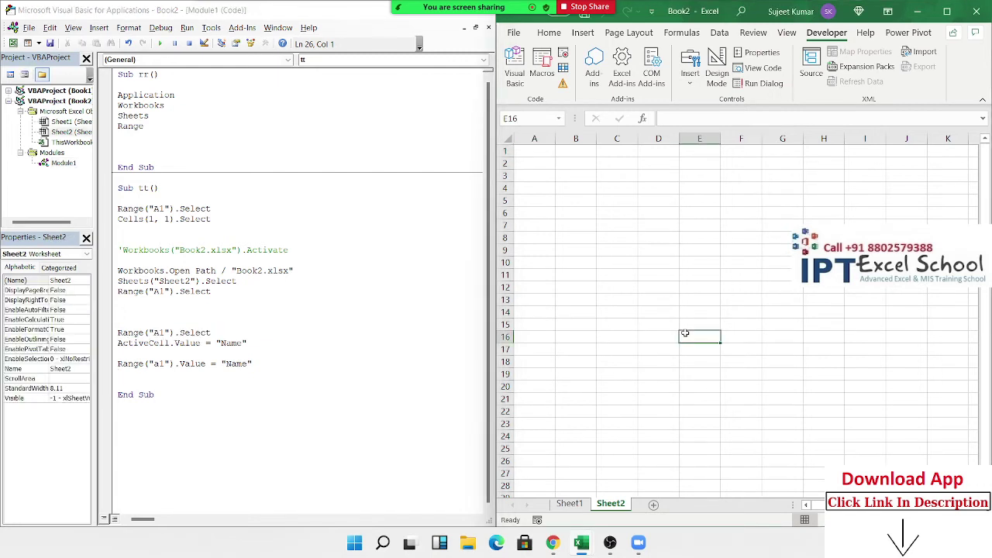
left_click(542, 151)
type("Name")
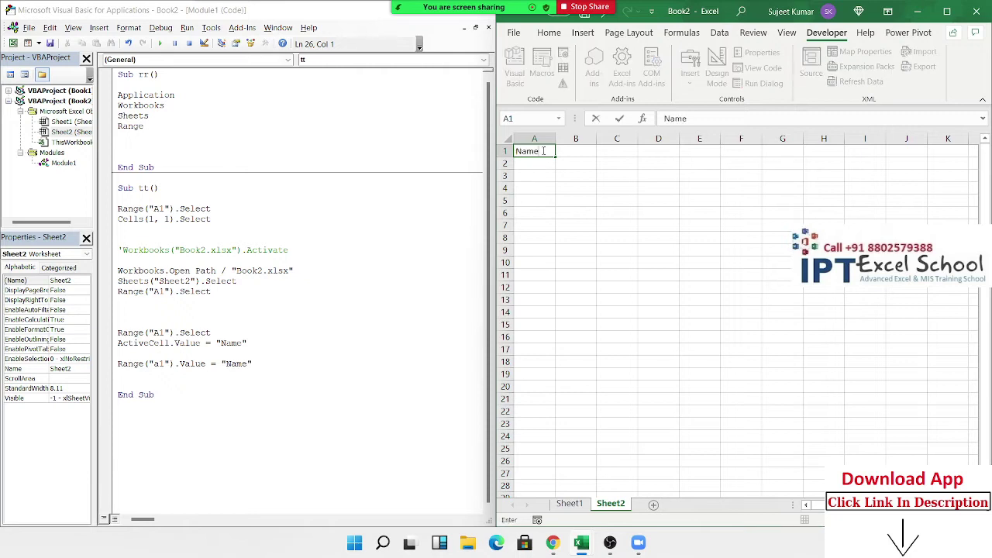
key("ctrl+Return")
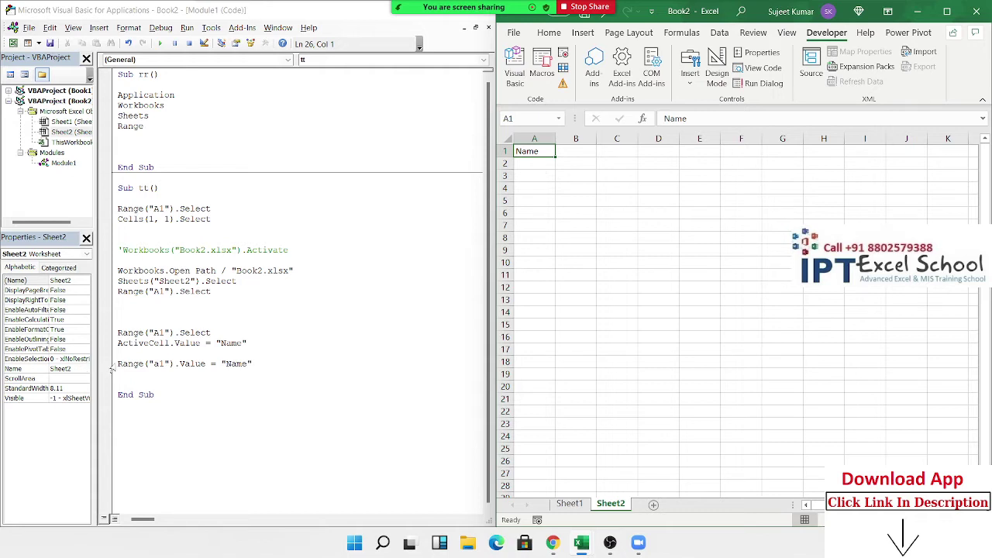
left_click(694, 309)
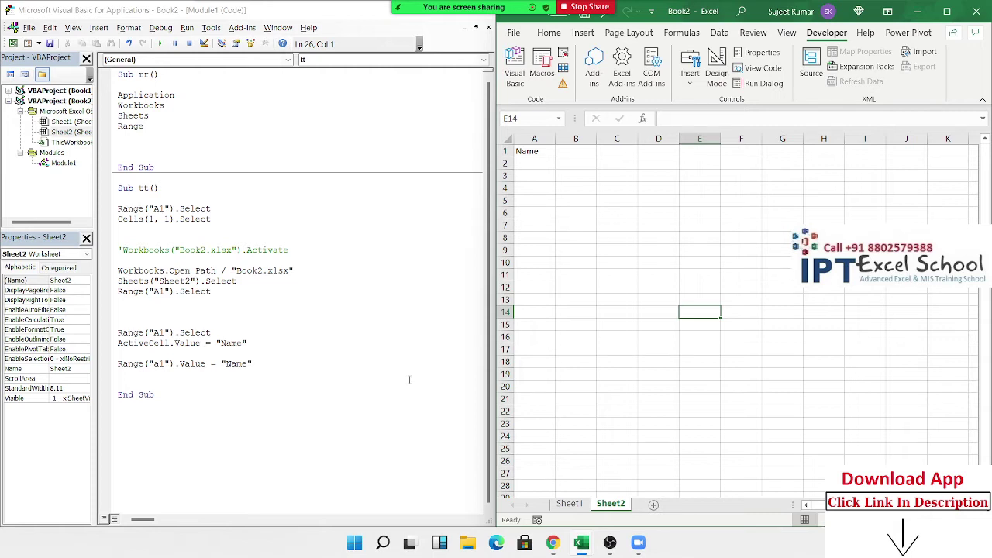
left_click(117, 365)
left_click_drag(121, 372, 127, 353)
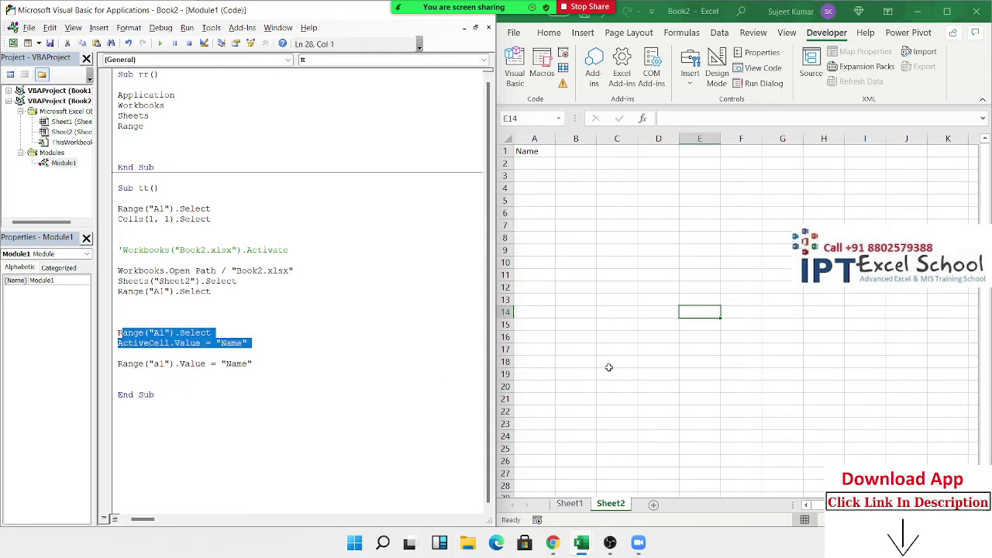
left_click(633, 161)
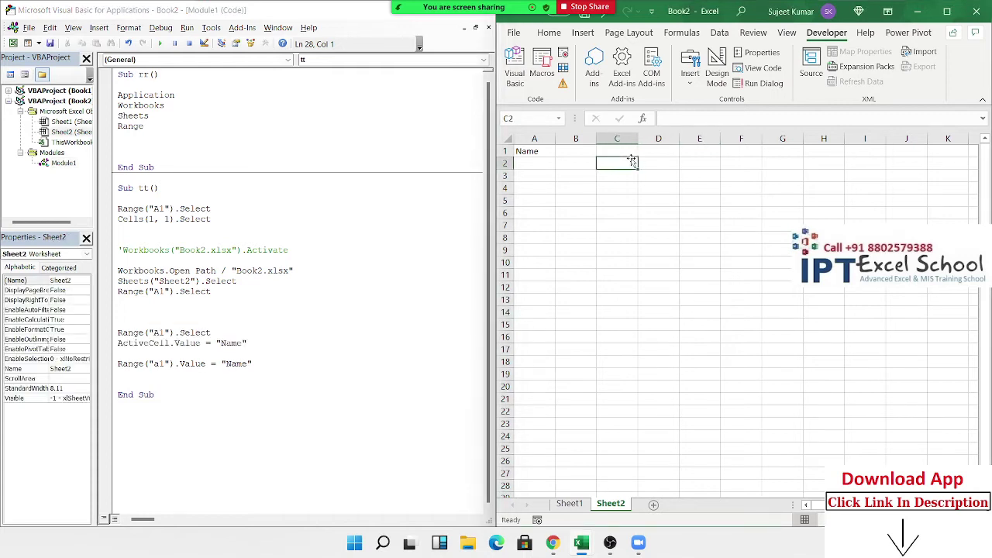
type("12")
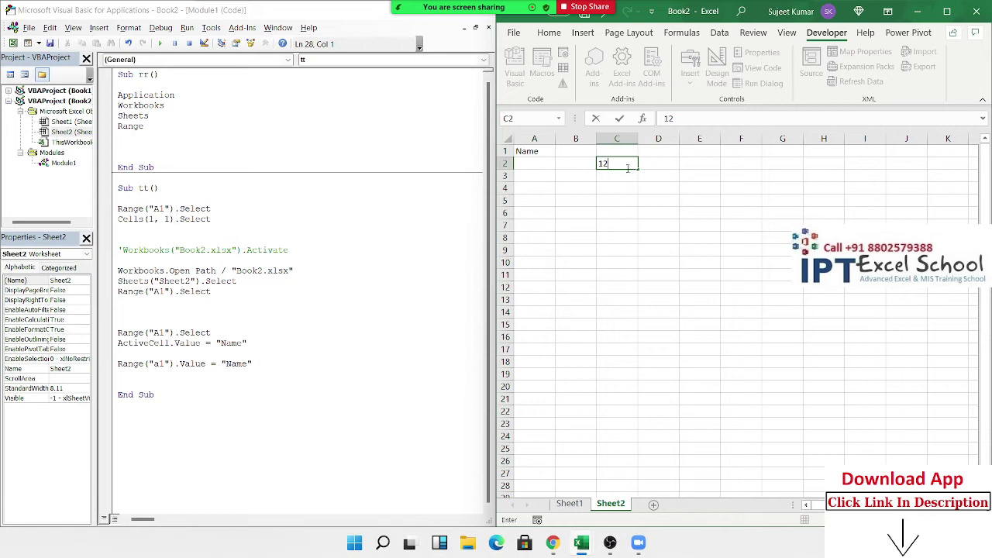
key("ctrl+Return")
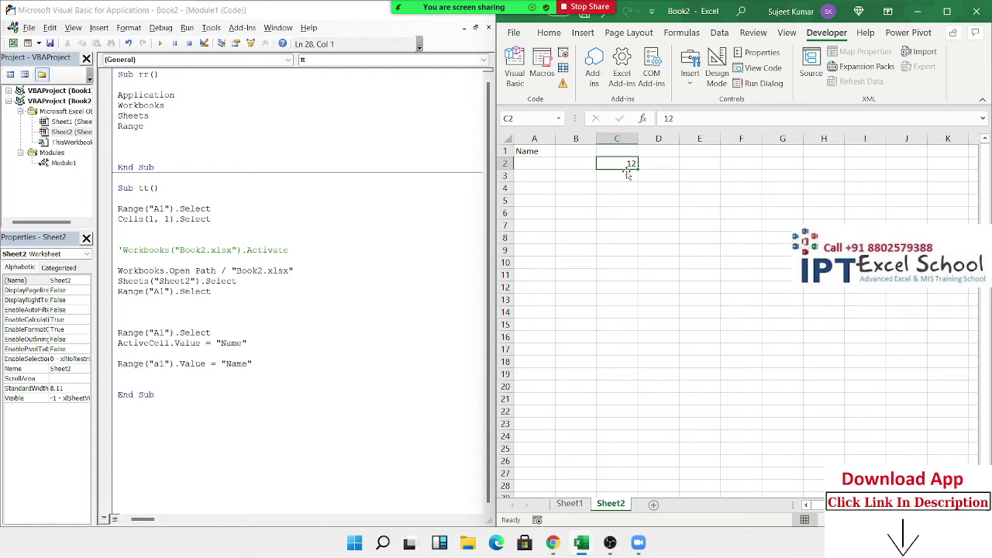
key("Delete")
- Add Range("A1") = "Name" and Range("A1").Formula = "Name" to Sub tt
left_click(179, 364)
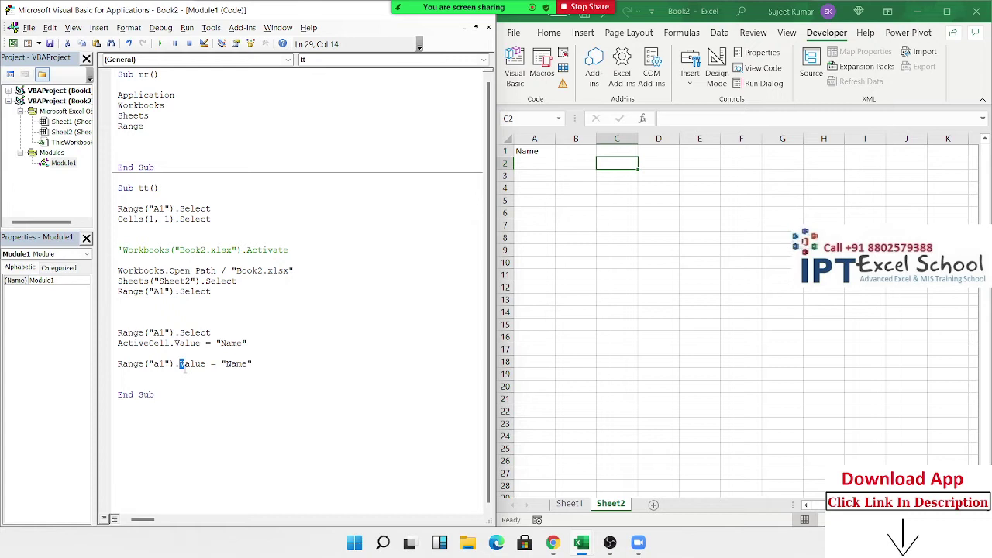
left_click(154, 376)
type("rang")
type("e(\"")
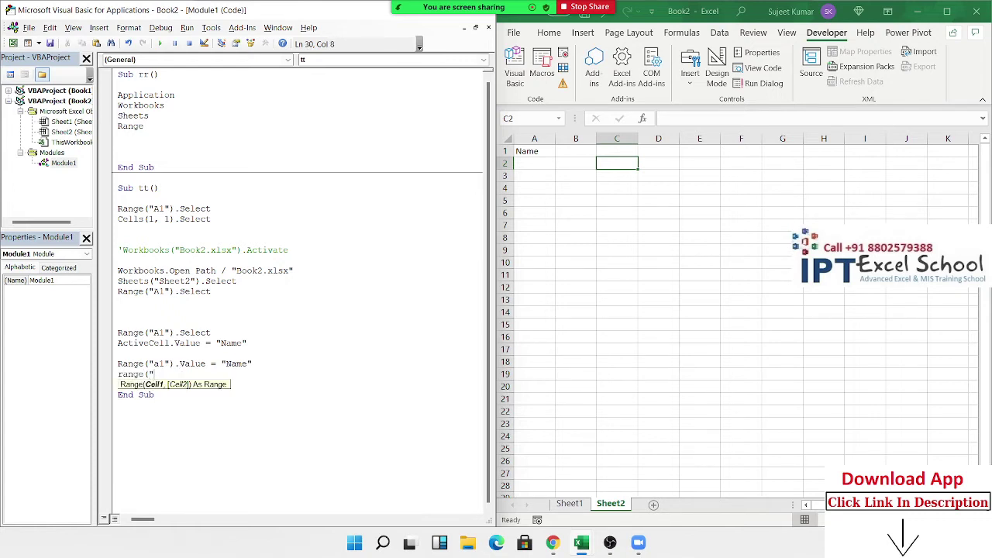
type("A1\")")
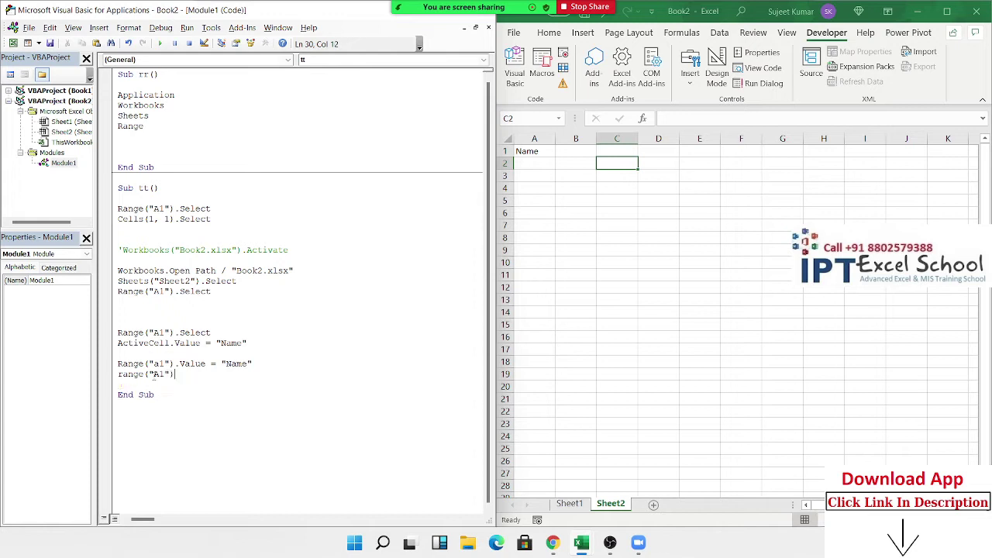
type(" = \"")
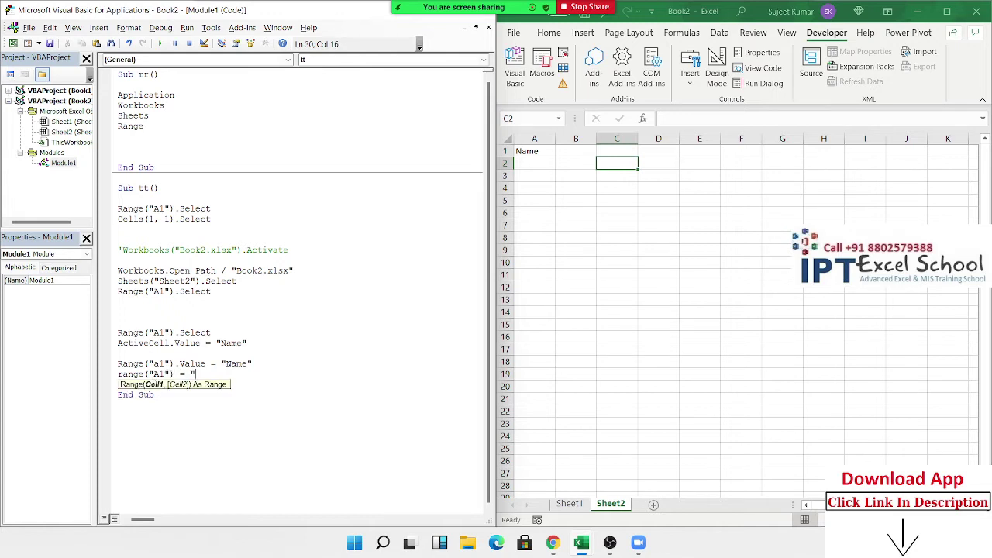
type("Name")
key("Return")
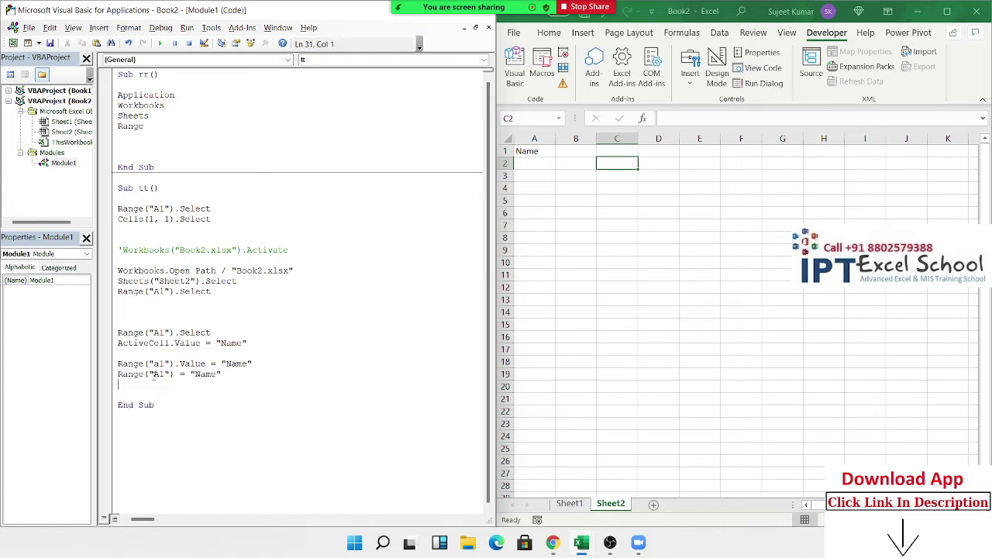
type("range")
type("(\"A")
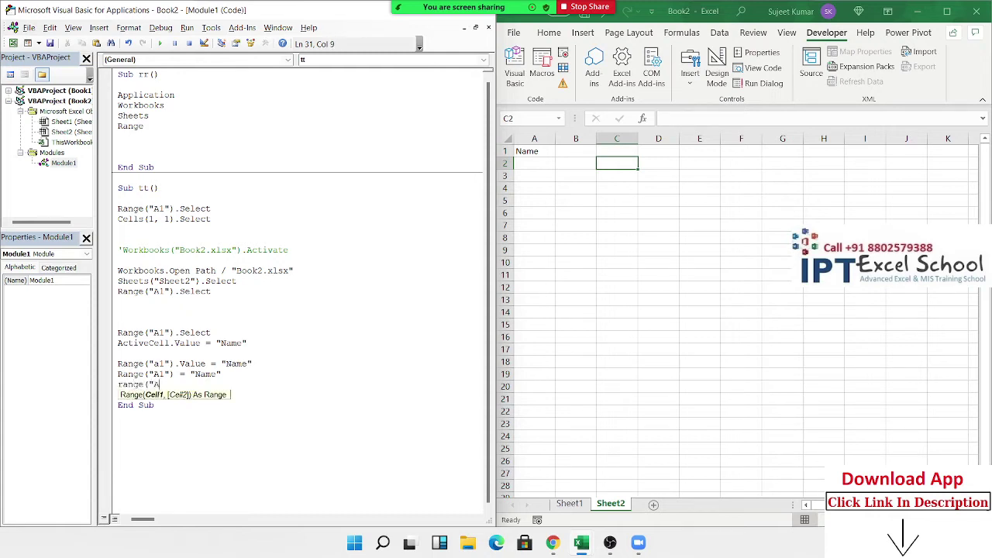
type("1\").")
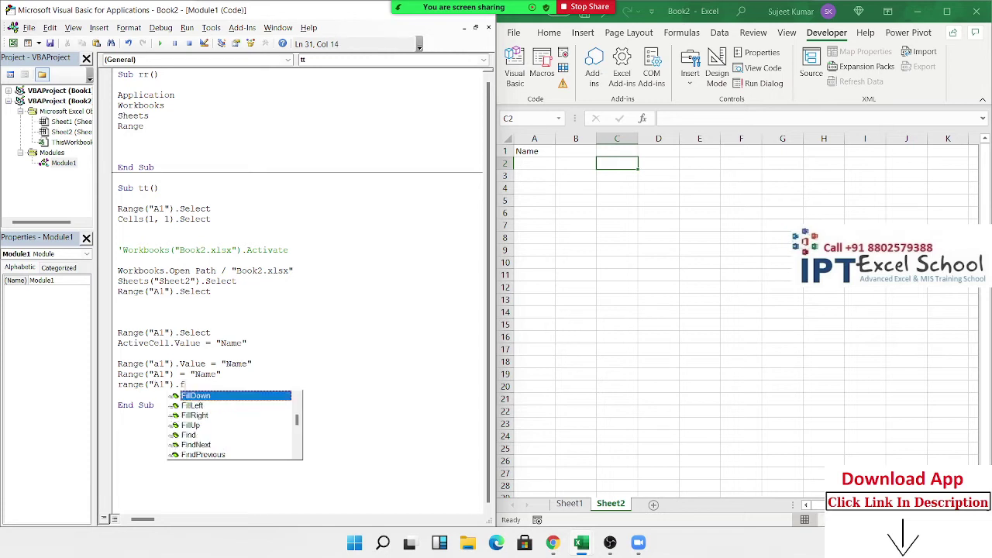
type("for")
left_click(195, 405)
key("Tab")
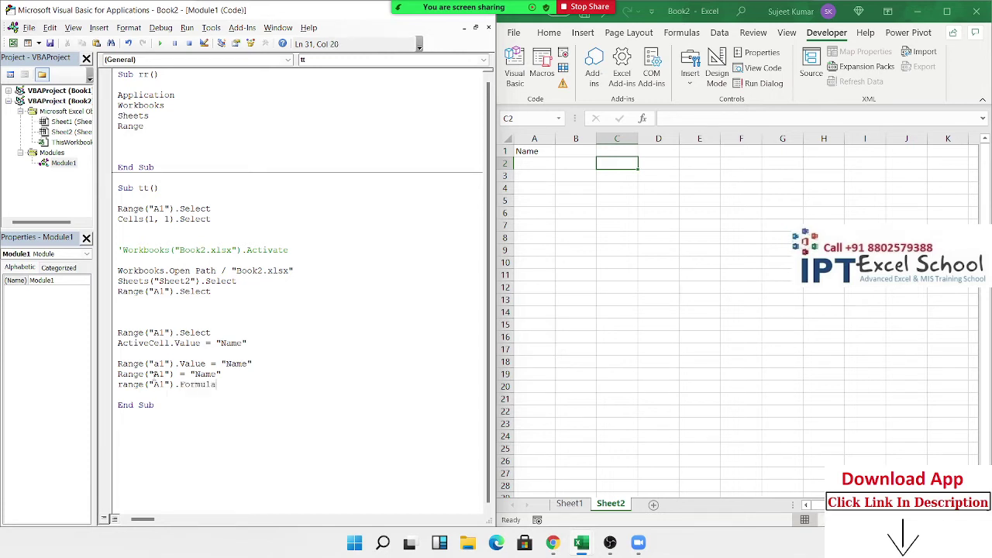
type("= ")
type("\"N")
type("ame")
key("Return")
key("Return")
key("Return")
- Enter 50 in cell B1 of the worksheet
left_click(573, 151)
type("50")
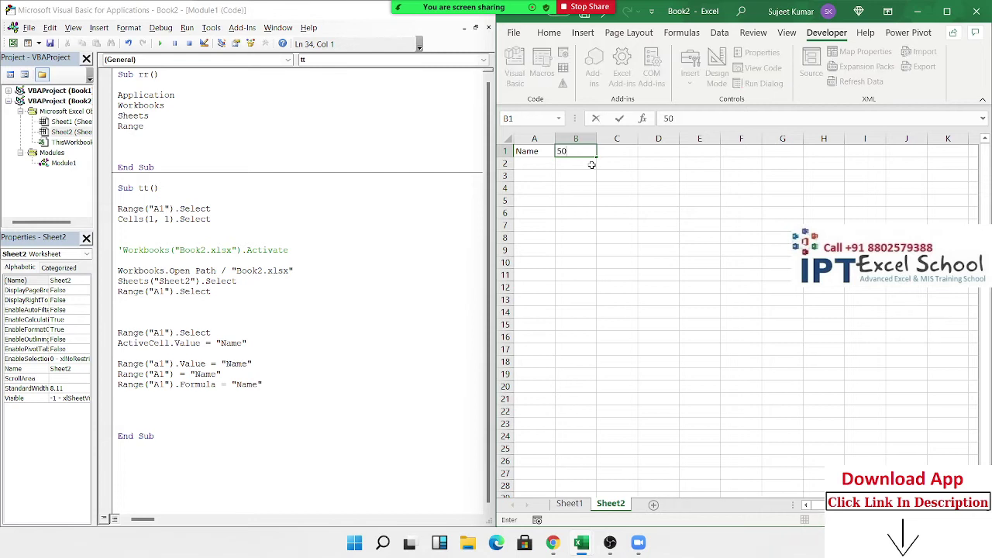
key("Return")
key("Return")
key("Return")
left_click(586, 150)
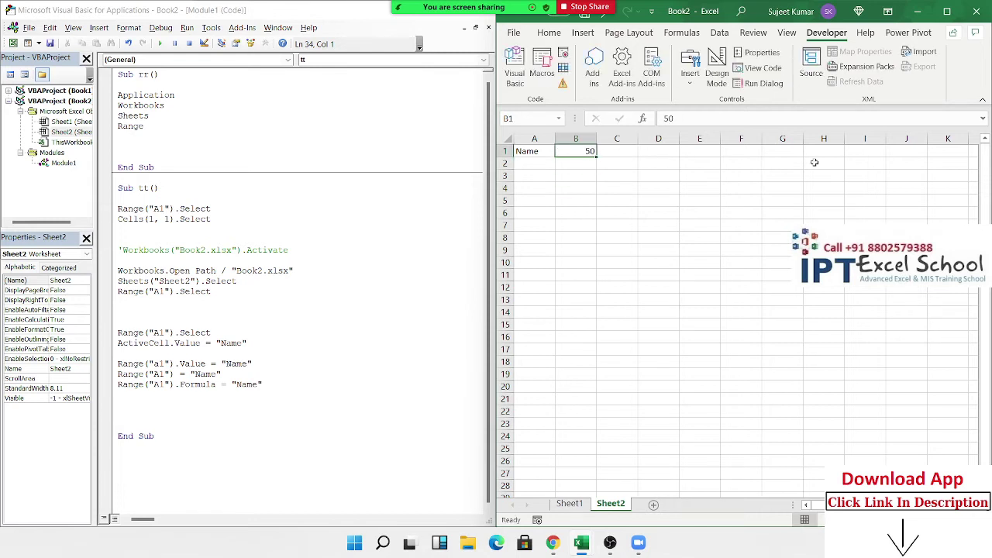
left_click(818, 153)
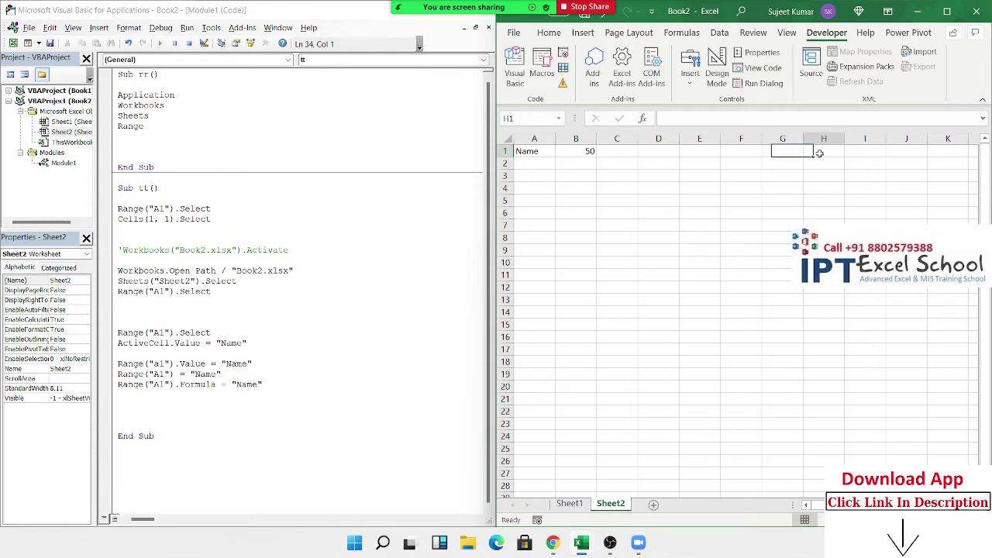
- Write Range("H1").Value = Range("B1").Value on a new line in Sub tt
left_click(138, 404)
type("ra")
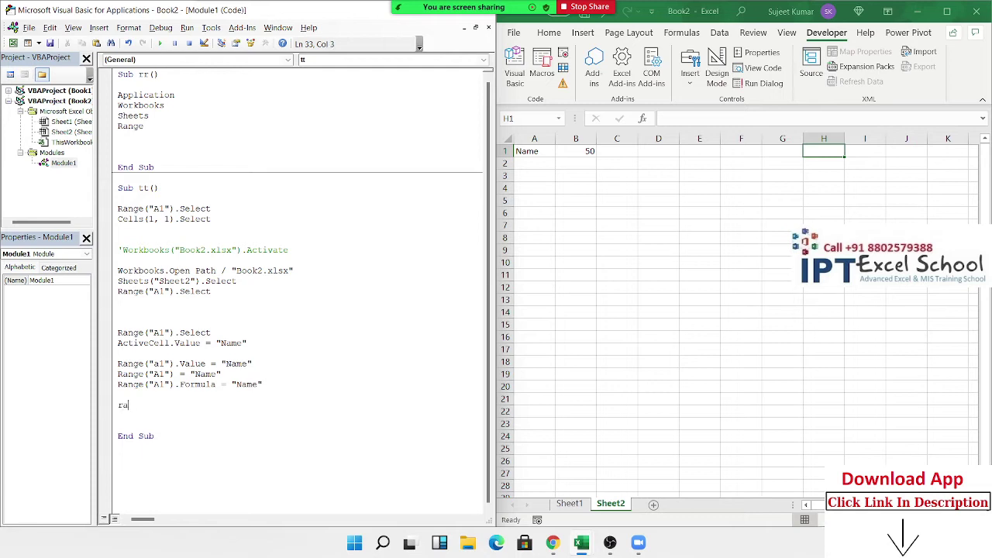
type("nge(")
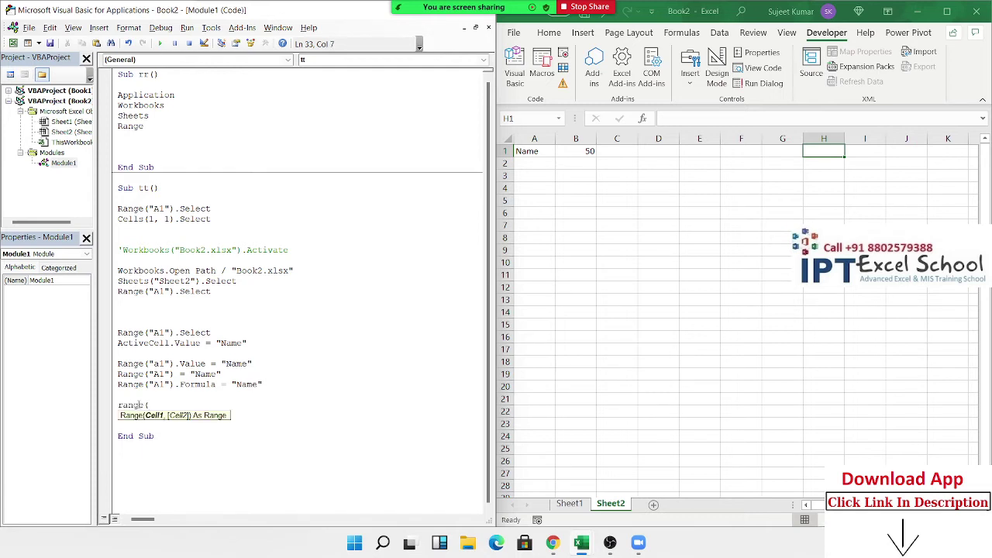
type("\"a")
type("H")
type("2")
type("\"")
key("BackSpace")
key("BackSpace")
type("1")
type("\").")
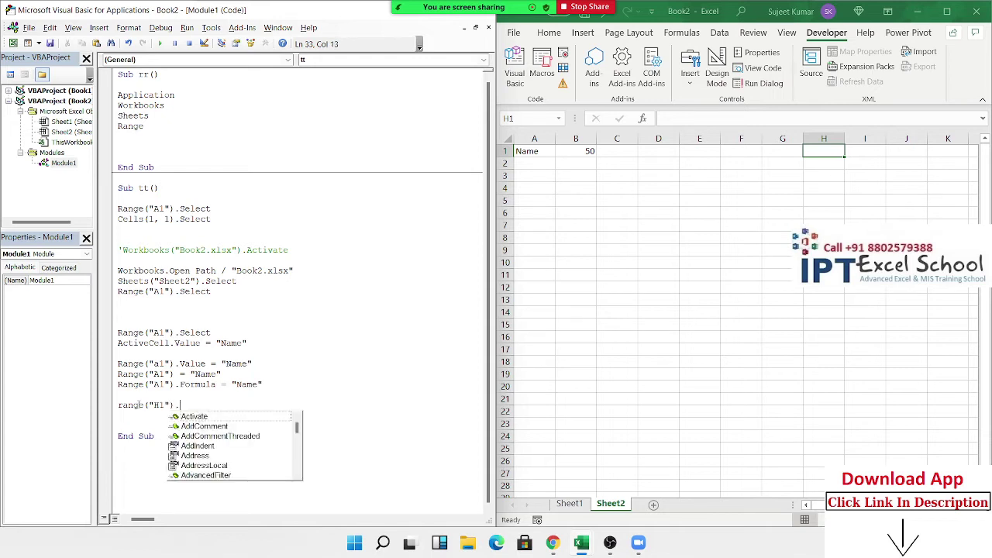
type("v")
key("Tab")
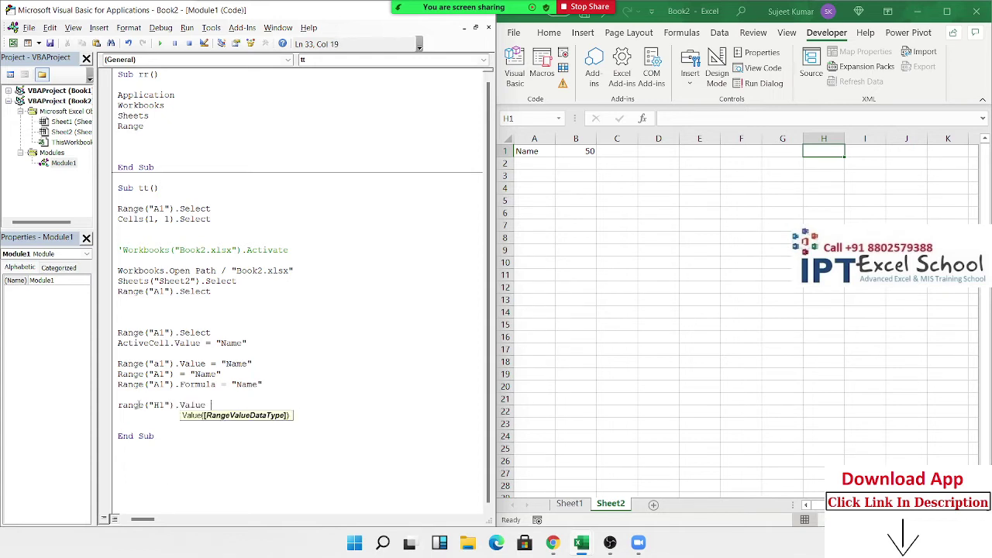
type("= ra")
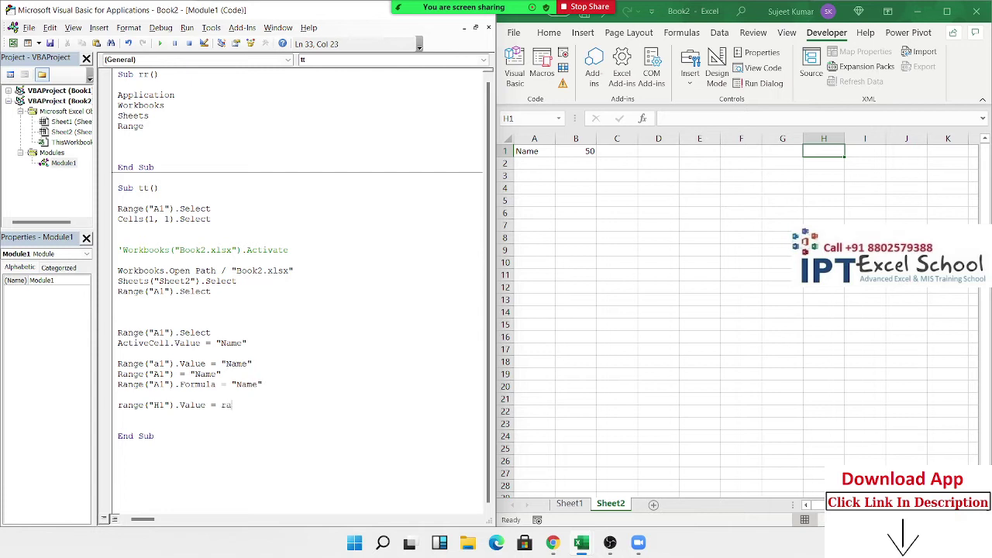
type("nge(\"")
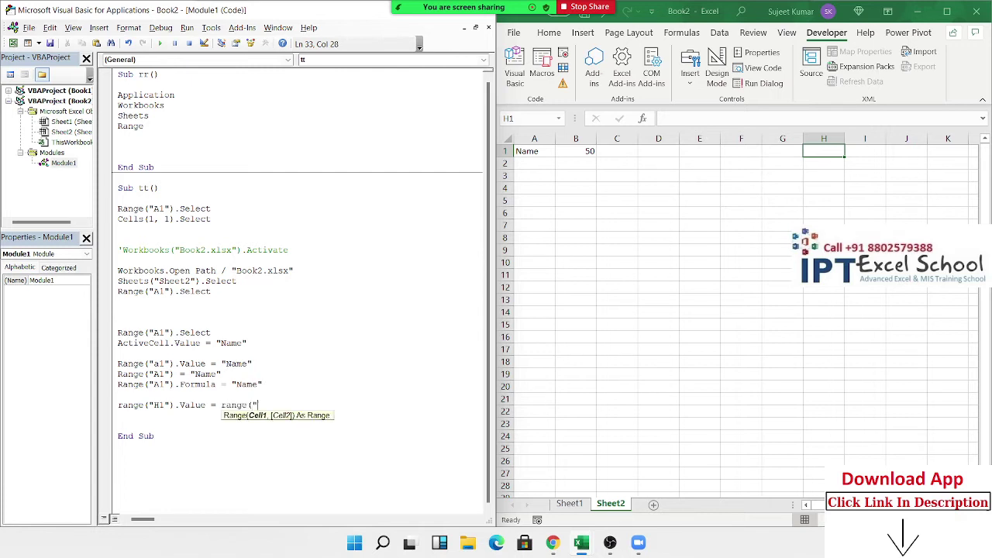
type("B1")
type("\")")
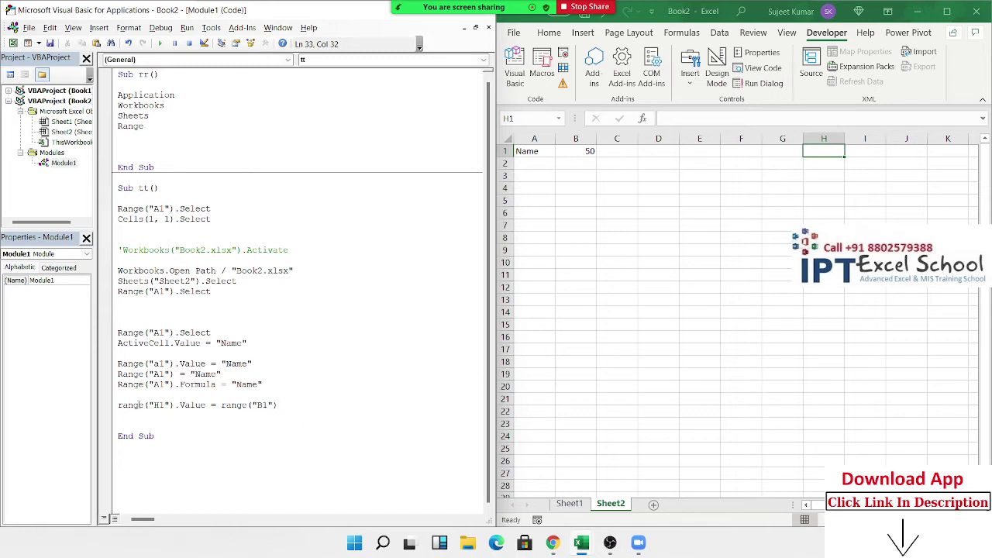
type(".Value")
key("Return")
- Check B1's value and enter 50 in cell H1
left_click(581, 150)
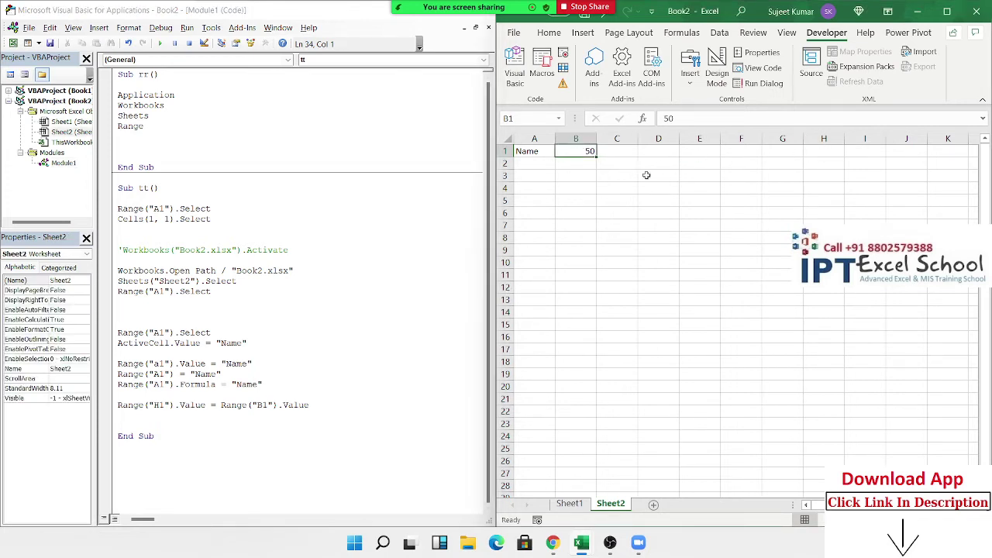
left_click(783, 152)
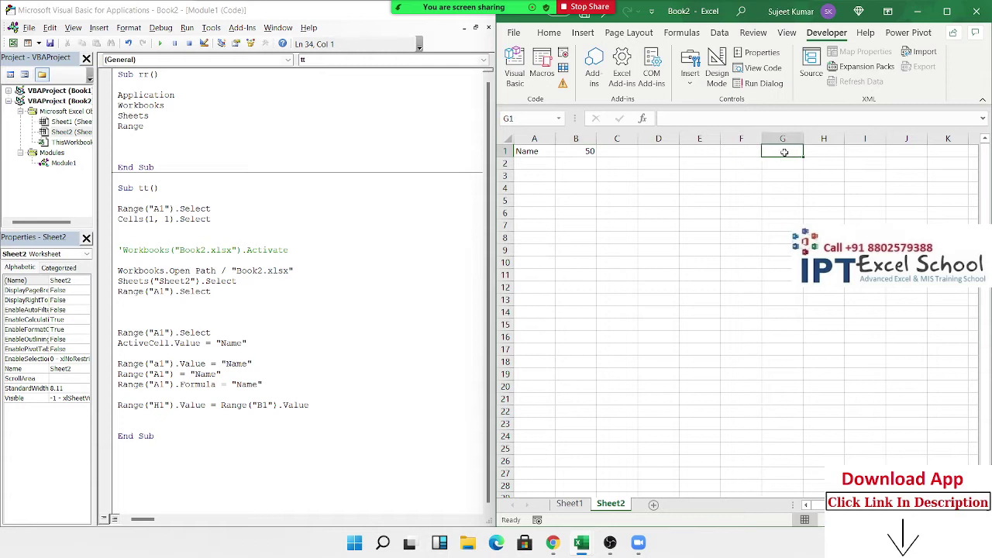
left_click(811, 150)
type("50")
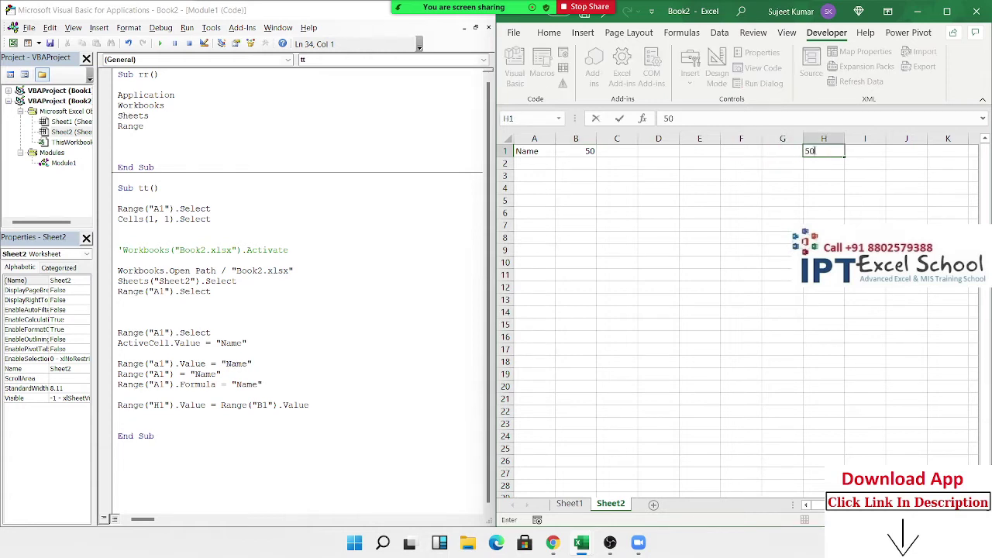
key("Return")
- Put the formula =20+60 in B1, then change H1 to 80
left_click(583, 152)
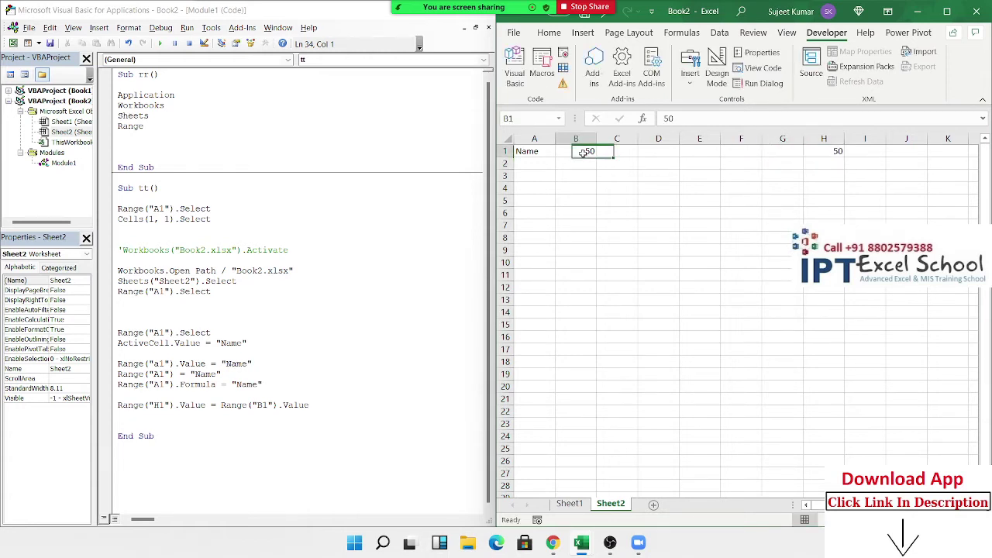
type("=20+6")
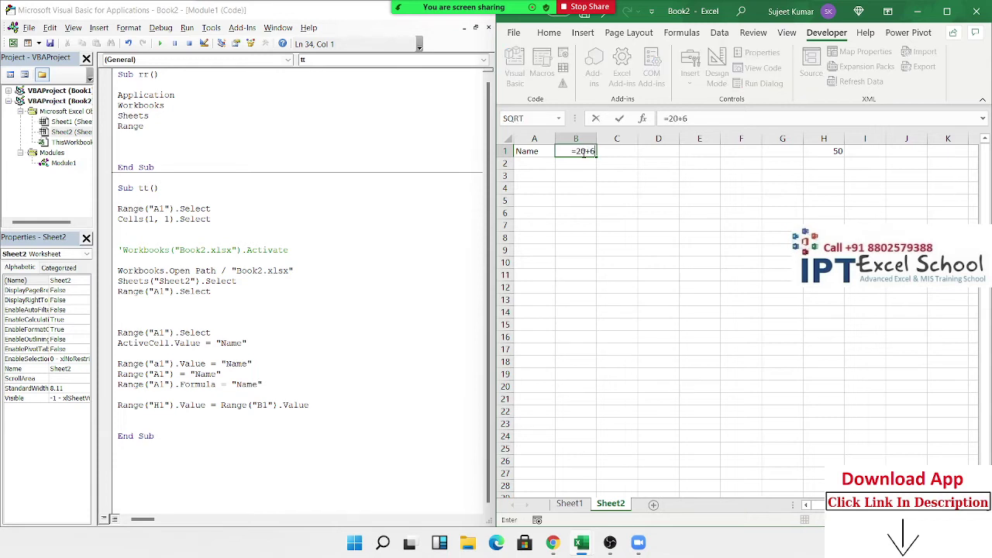
type("0")
key("Return")
left_click(586, 150)
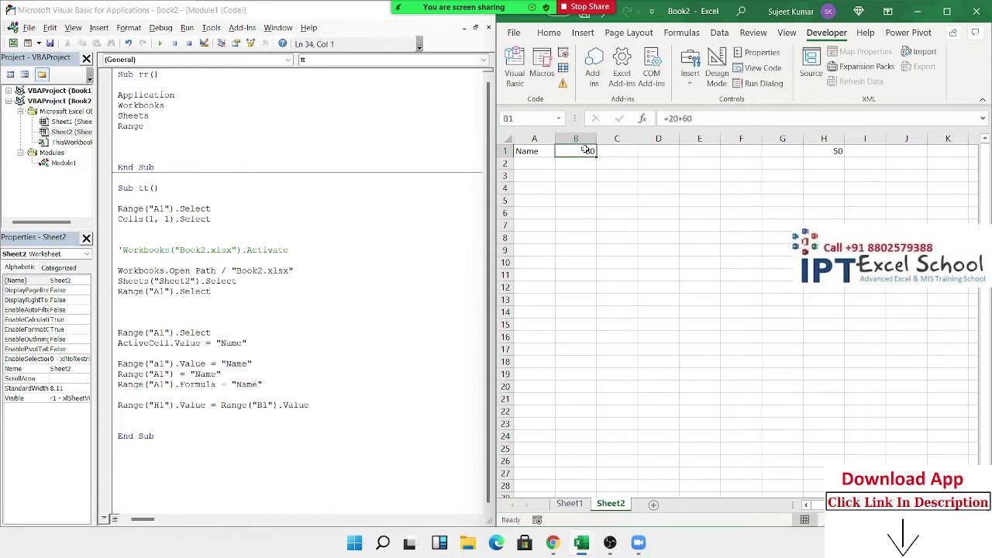
left_click(821, 152)
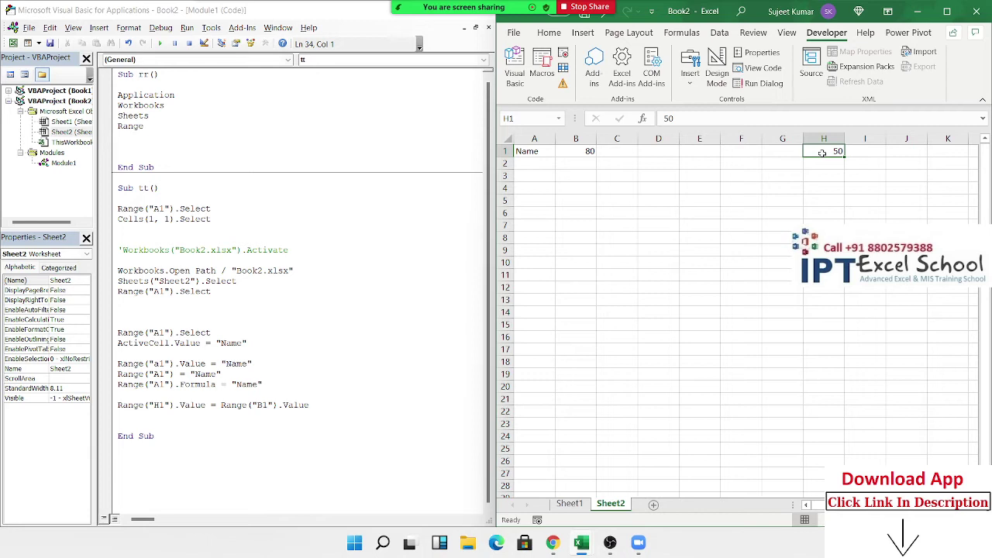
type("80")
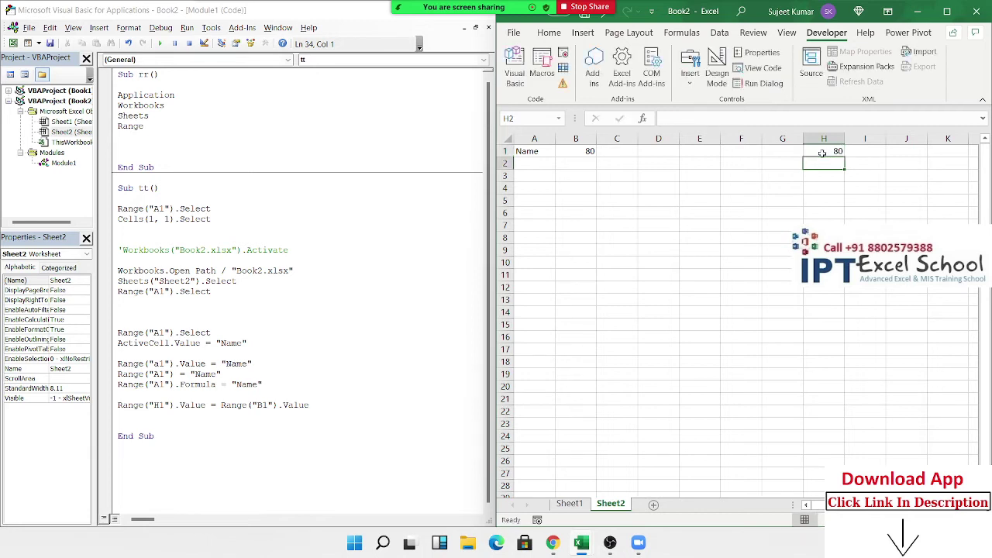
key("Left")
key("Left")
key("Left")
key("Left")
key("Left")
key("Left")
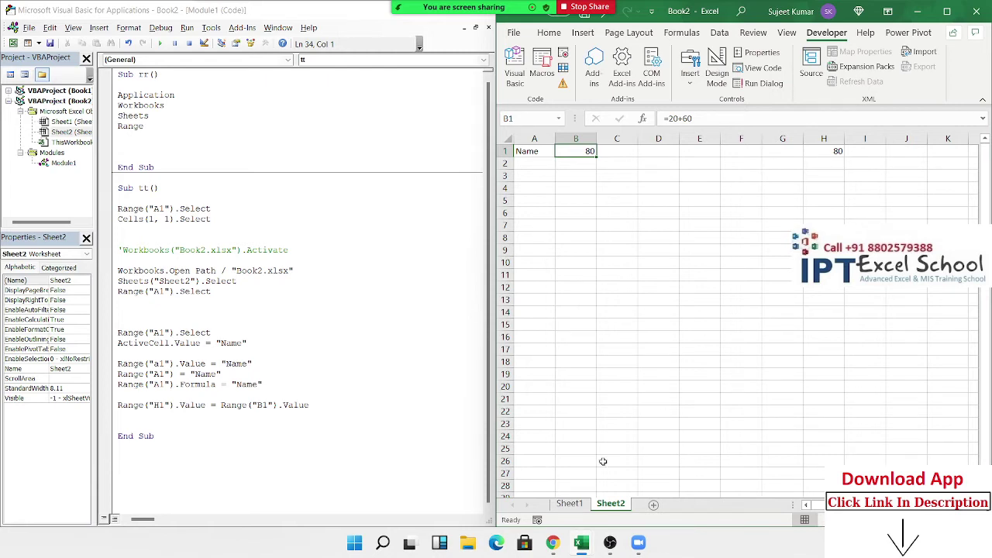
- Change the macro's copy line to read Range("B1").Formula instead of .Value
left_click(311, 404)
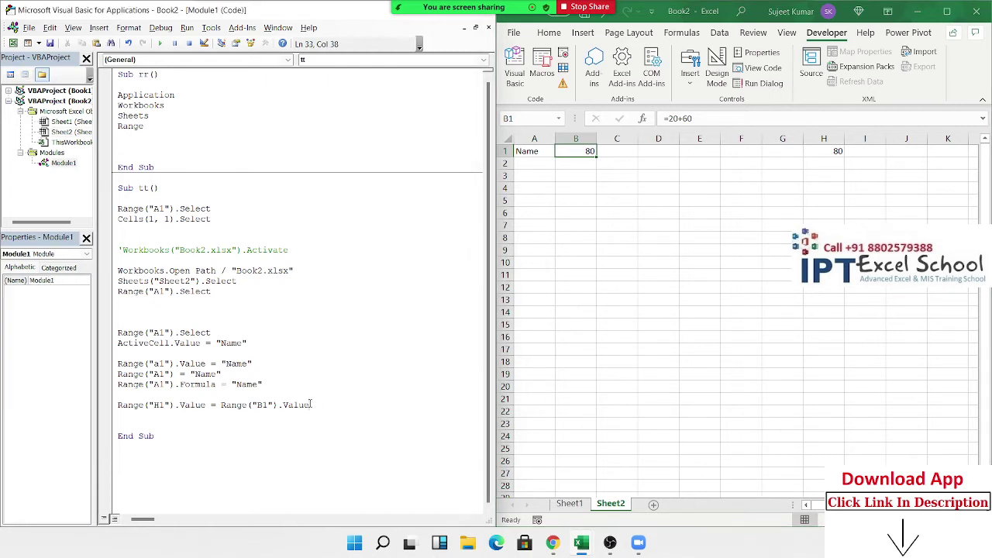
double_click(310, 404)
key("BackSpace")
key("BackSpace")
type(".f")
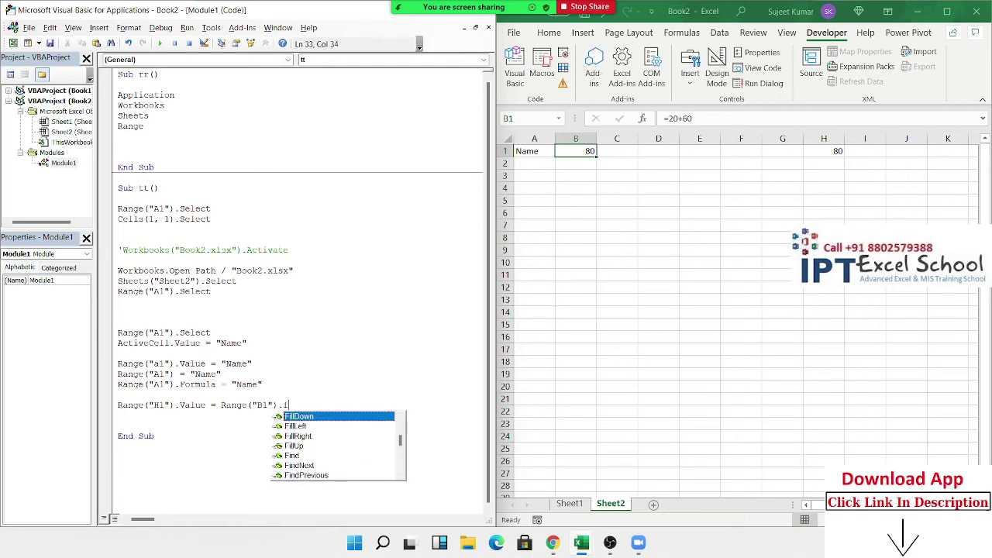
type("o")
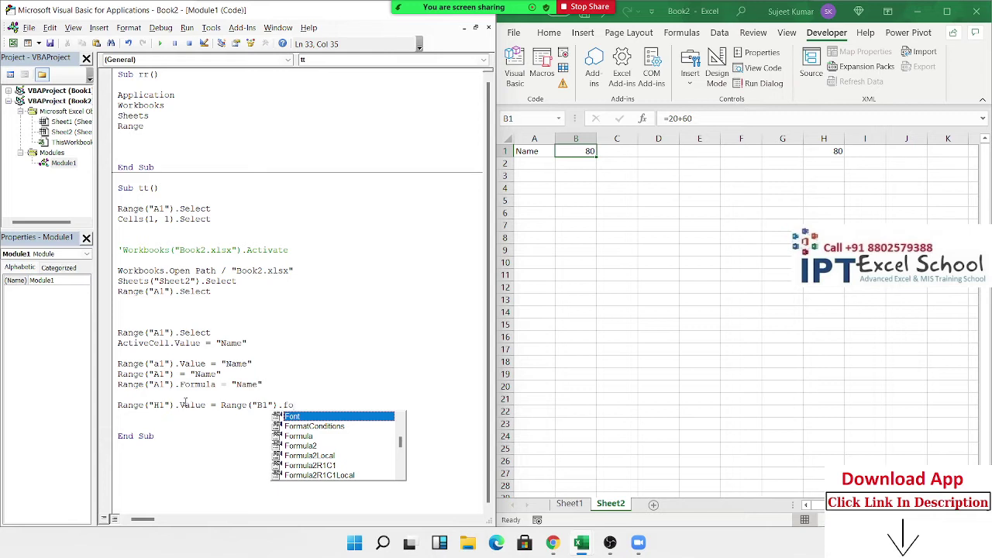
key("Down")
key("Down")
key("Tab")
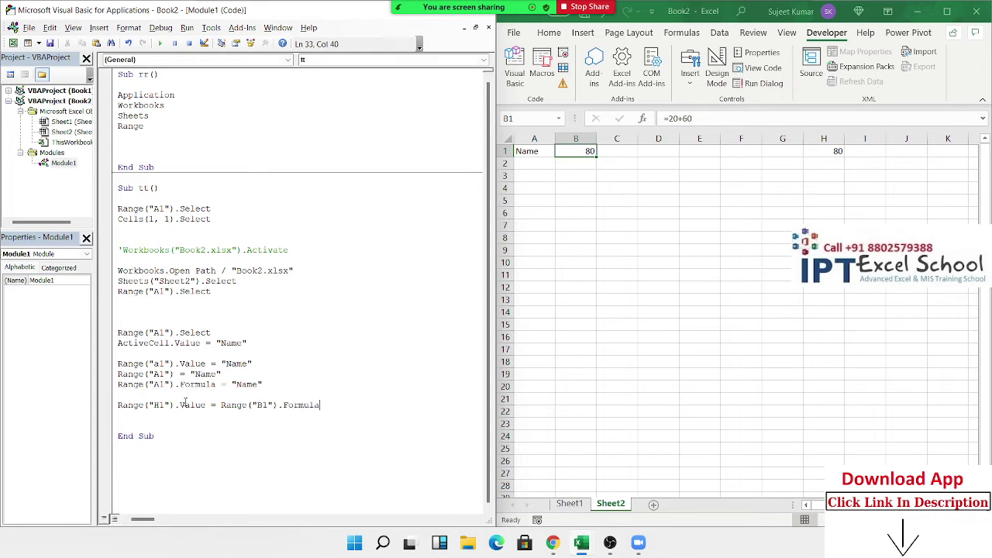
key("Down")
- Enter =20+60 in H1, check its formula, then clear H1 and return to B1
left_click(807, 147)
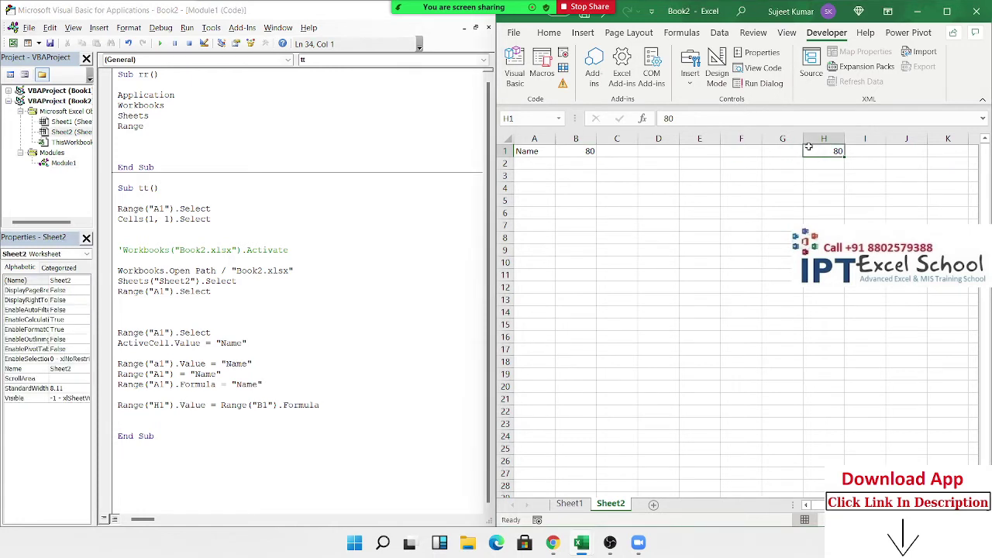
type("=20+")
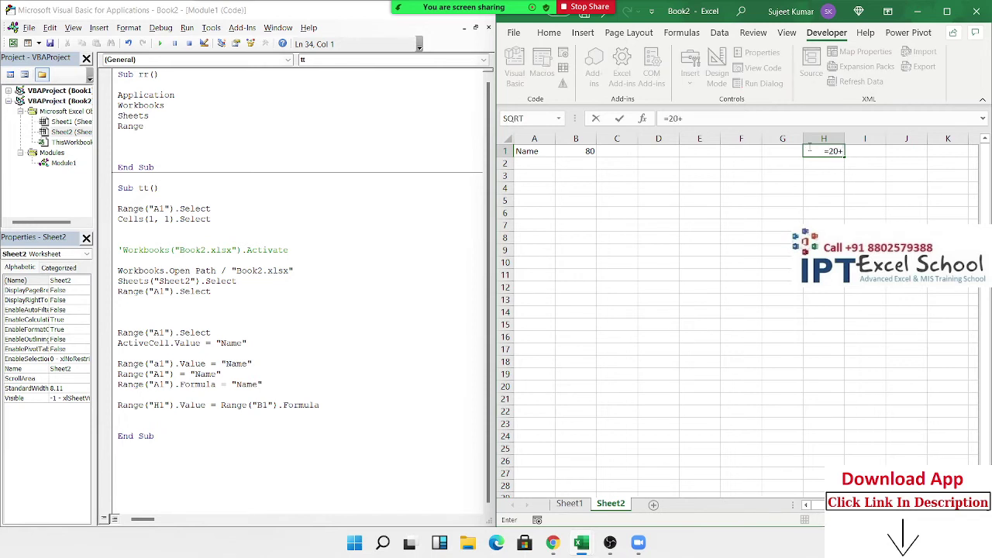
type("60")
key("Return")
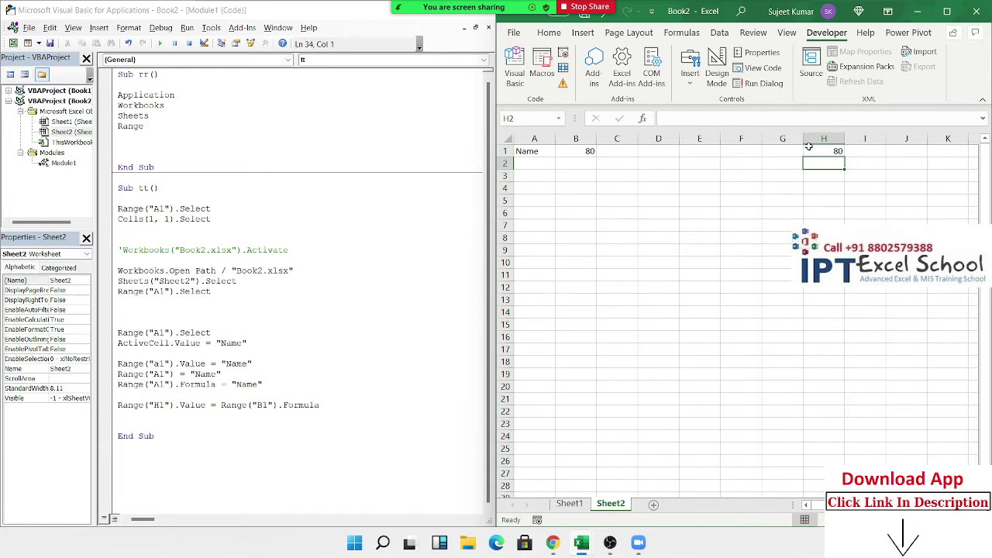
left_click(829, 149)
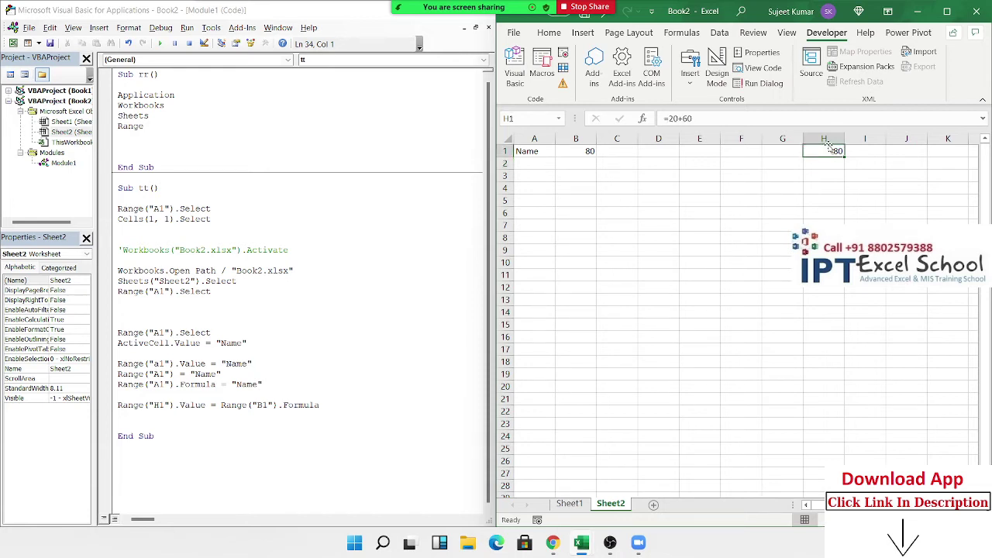
key("Left")
key("Left")
key("Left")
key("Left")
key("Left")
key("Left")
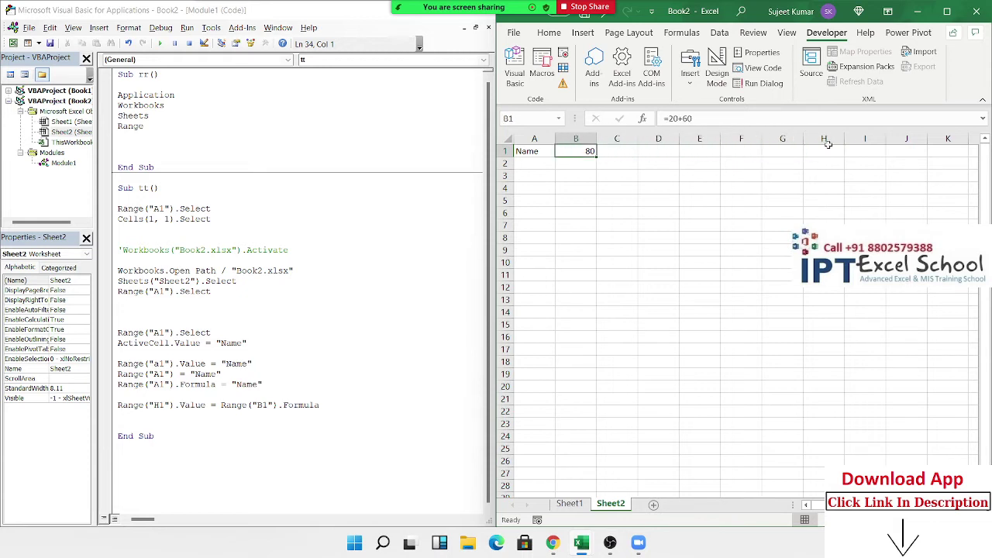
- Enter 95, 36, 63, 36 and 23 into cells B2 through B6
key("Down")
type("95")
key("Return")
type("36")
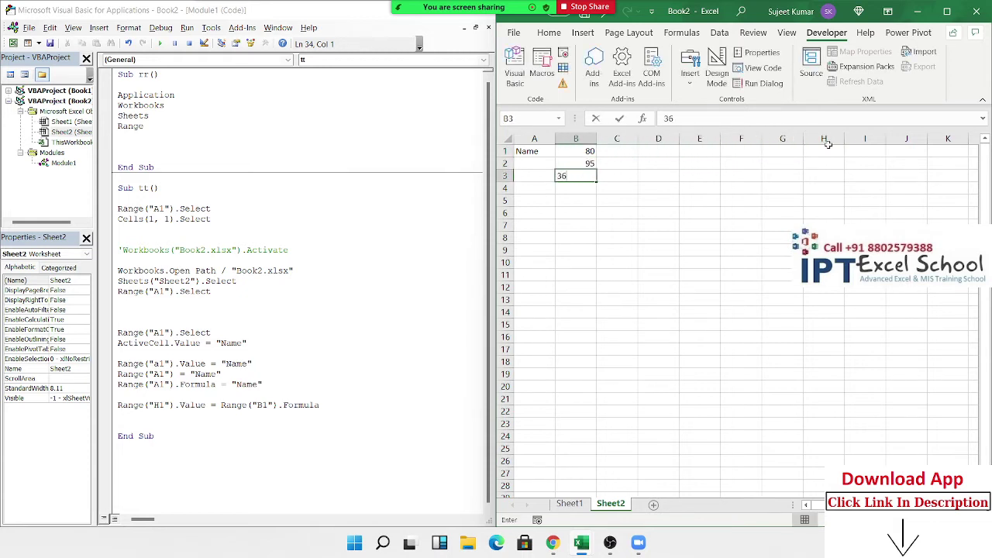
key("Return")
type("63")
key("Return")
type("36")
key("Return")
type("2")
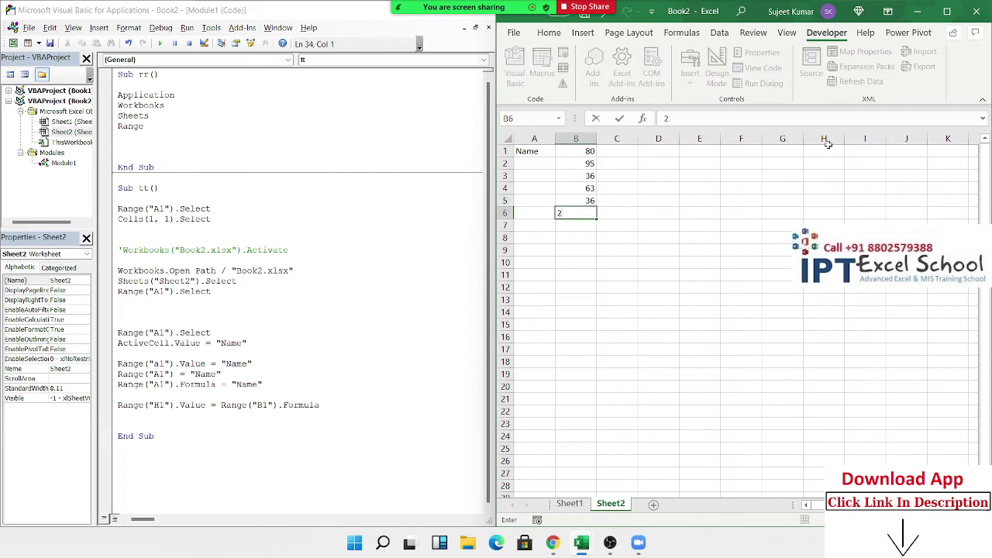
type("3")
key("Return")
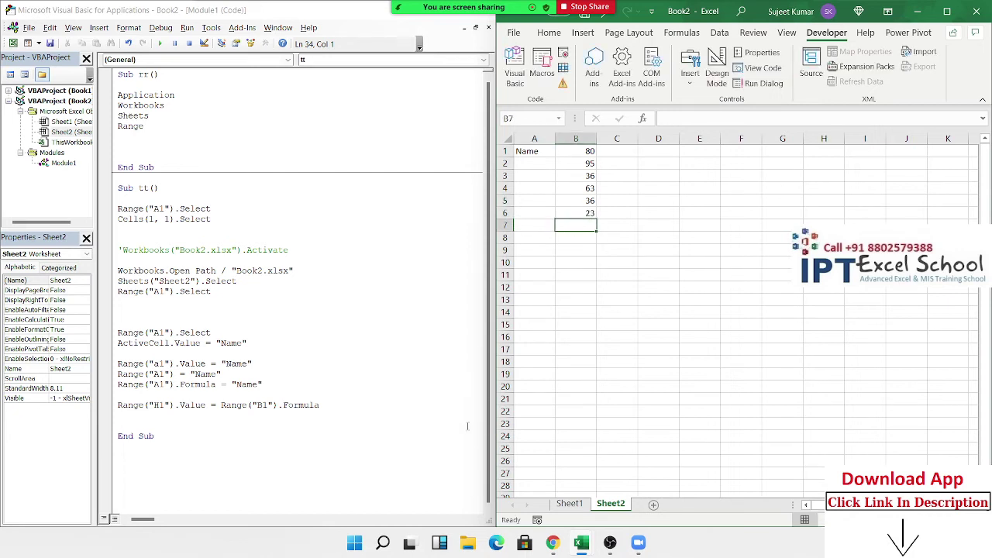
- Add lines above End Sub and start range("B7").Value =, trying then removing sum( and len(
left_click(148, 424)
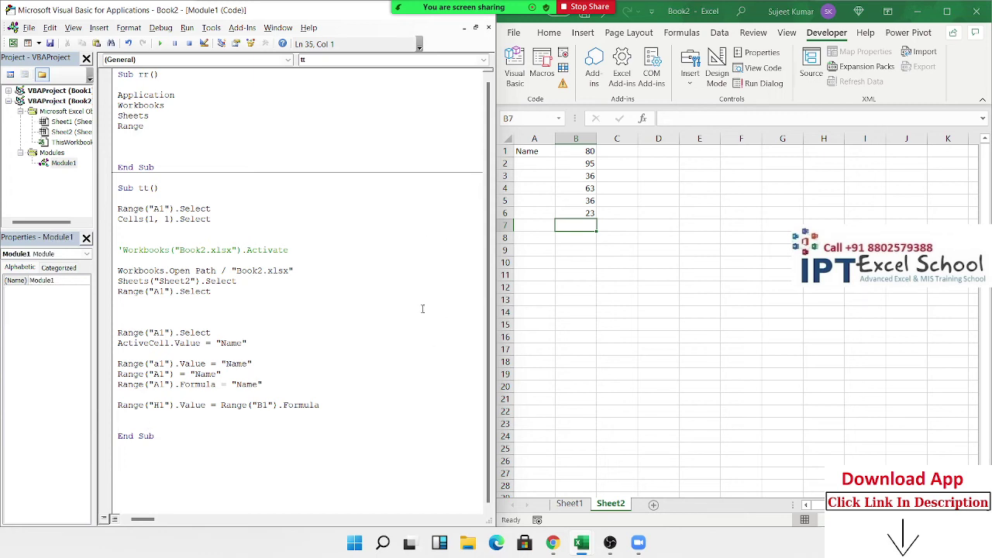
key("Return")
key("Return")
key("Return")
key("Up")
key("Up")
type("range(")
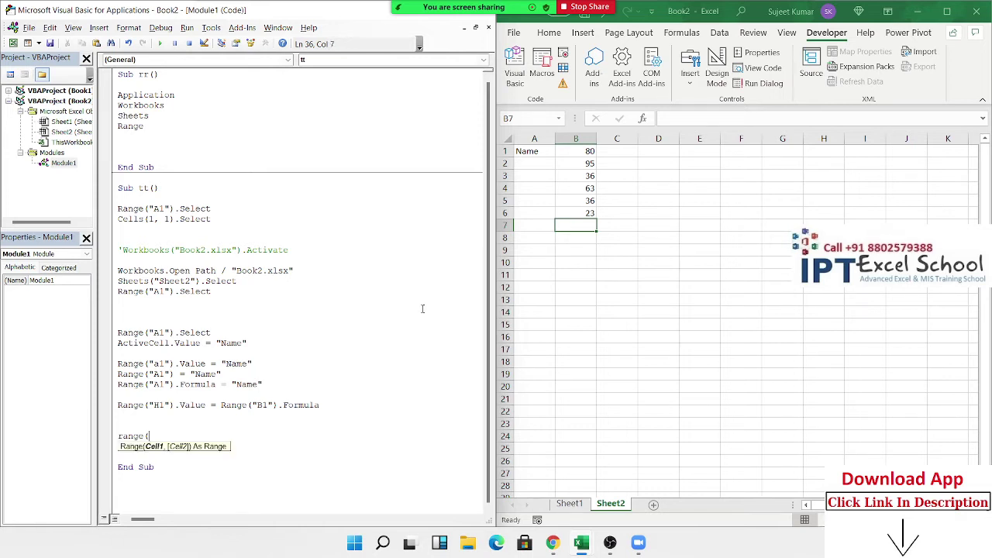
type("\"B")
type("7")
type("\").v ")
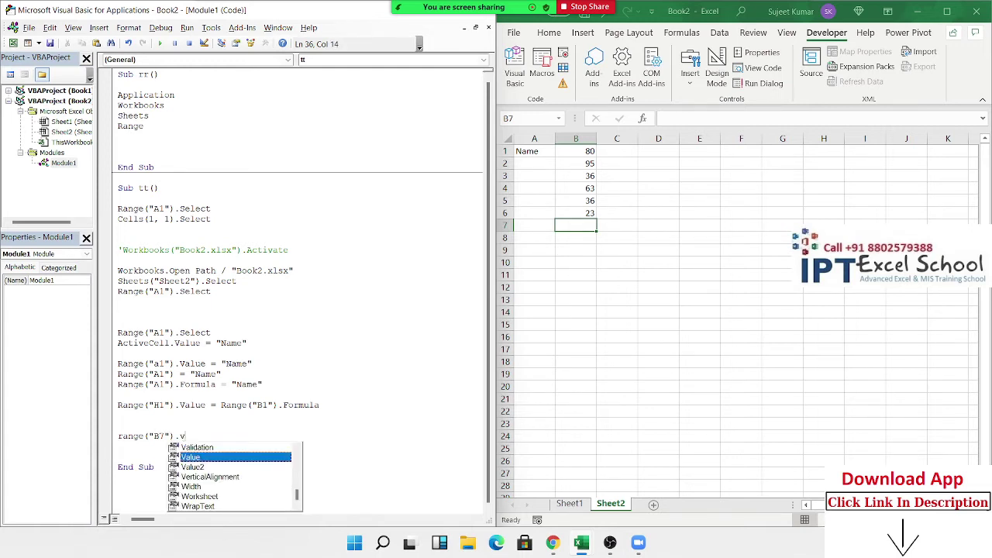
type("=")
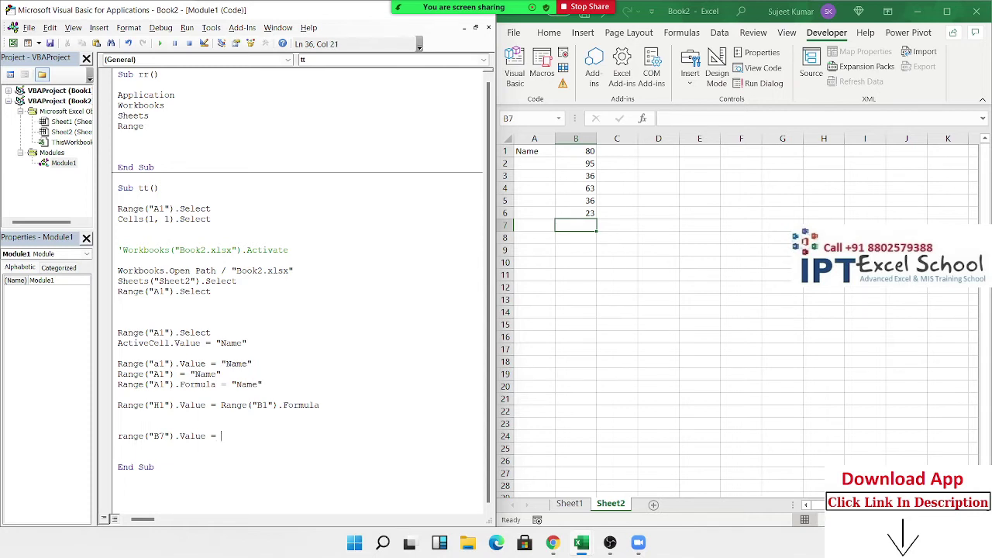
type("sum")
type("(")
key("BackSpace")
key("BackSpace")
key("BackSpace")
key("BackSpace")
type("le")
type("n(")
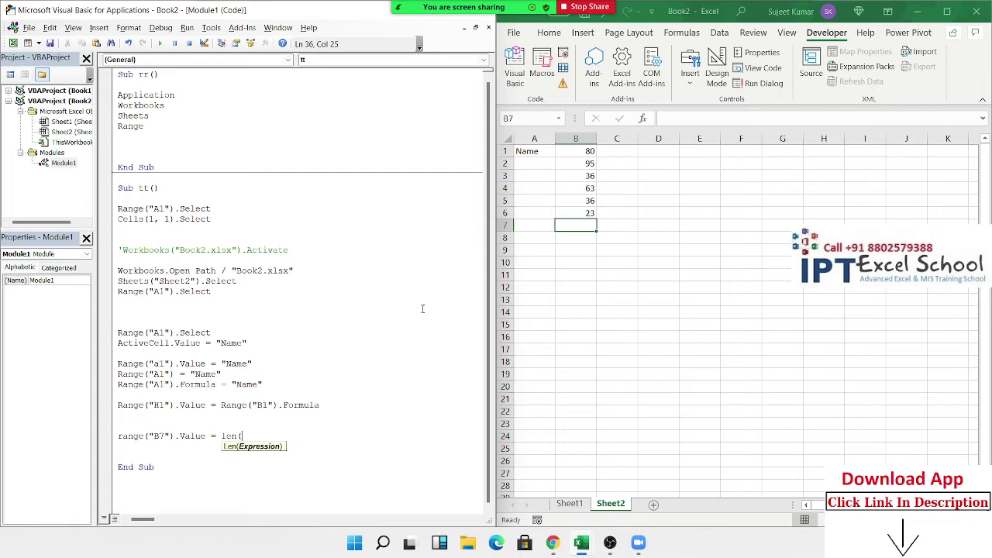
key("BackSpace")
key("BackSpace")
key("BackSpace")
key("BackSpace")
- Complete the line as Application.WorksheetFunction.Sum(Range("B1:B6")) and select the Sub tt body
type("a")
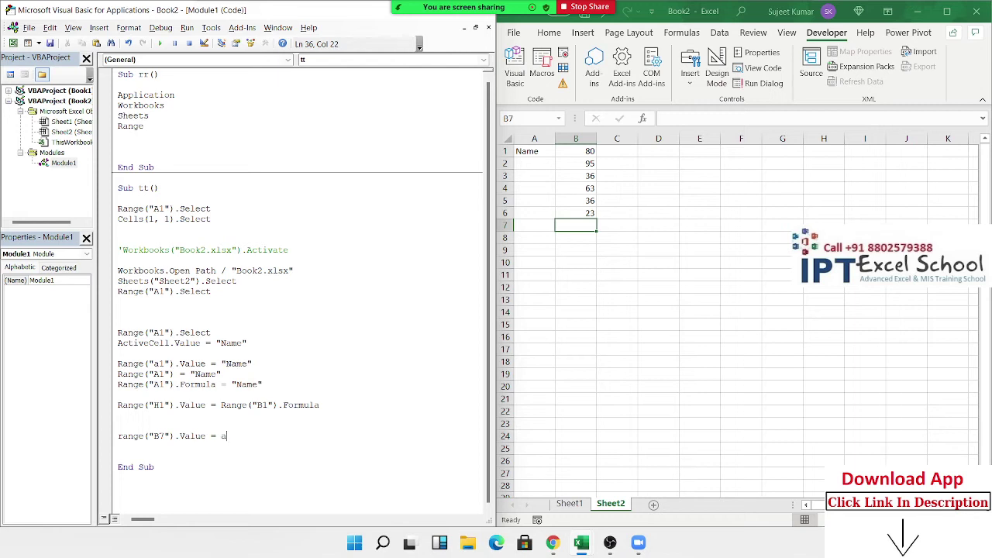
type("p")
type("p")
type("licati")
type("on.wo")
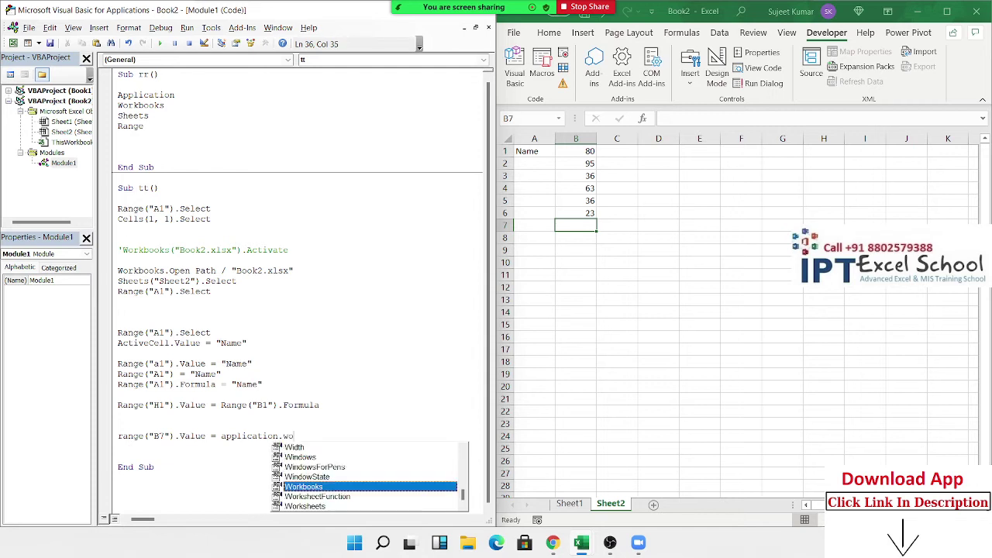
type("rks")
key("Tab")
type(".")
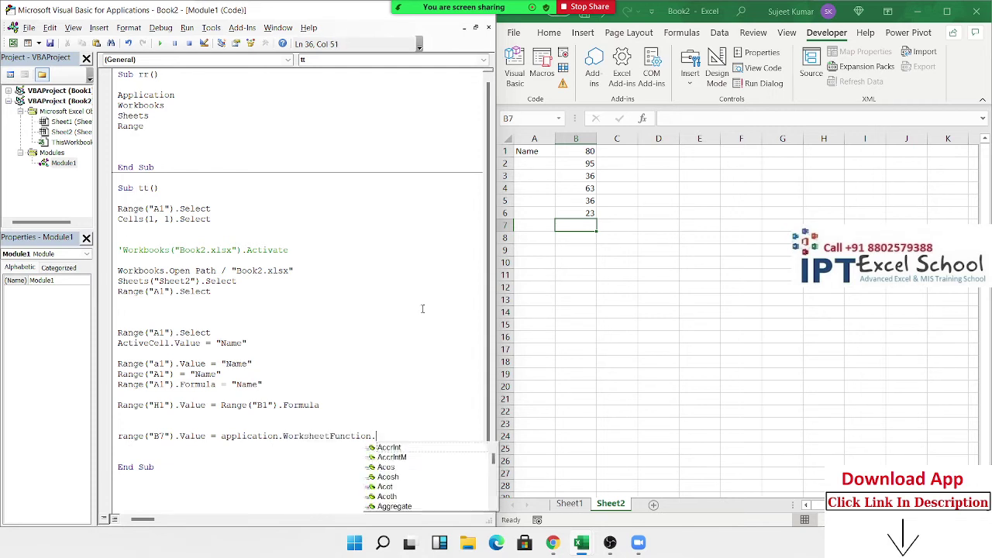
type("sum")
key("Tab")
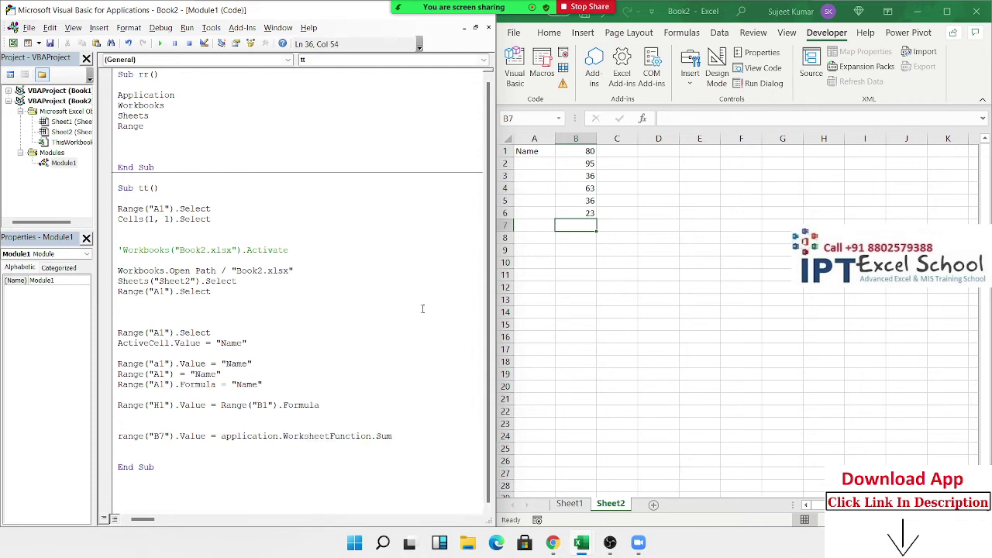
type("(")
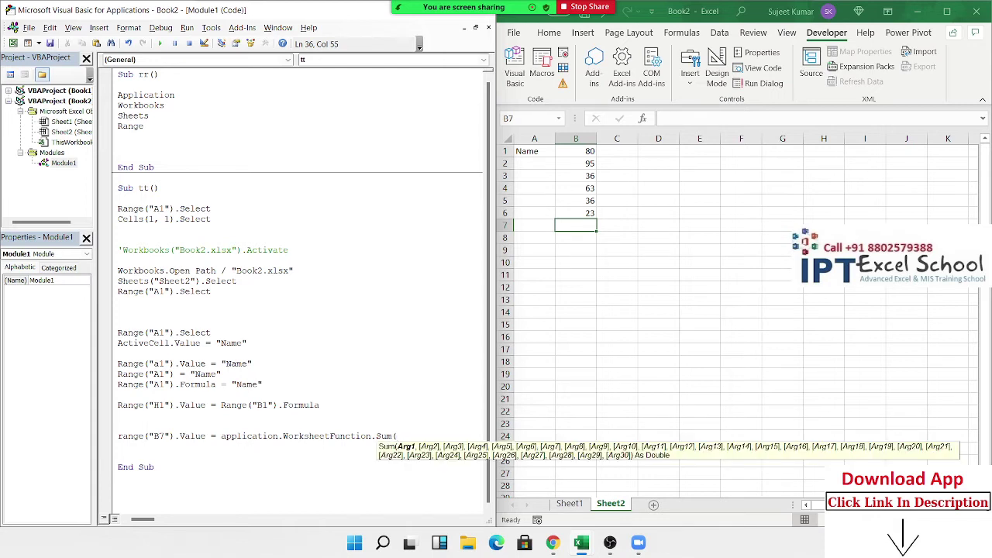
type("\"")
type("B:")
type("B6")
key("Left")
type("1")
key("End")
key("Left")
key("Left")
key("Left")
type("range")
type("(")
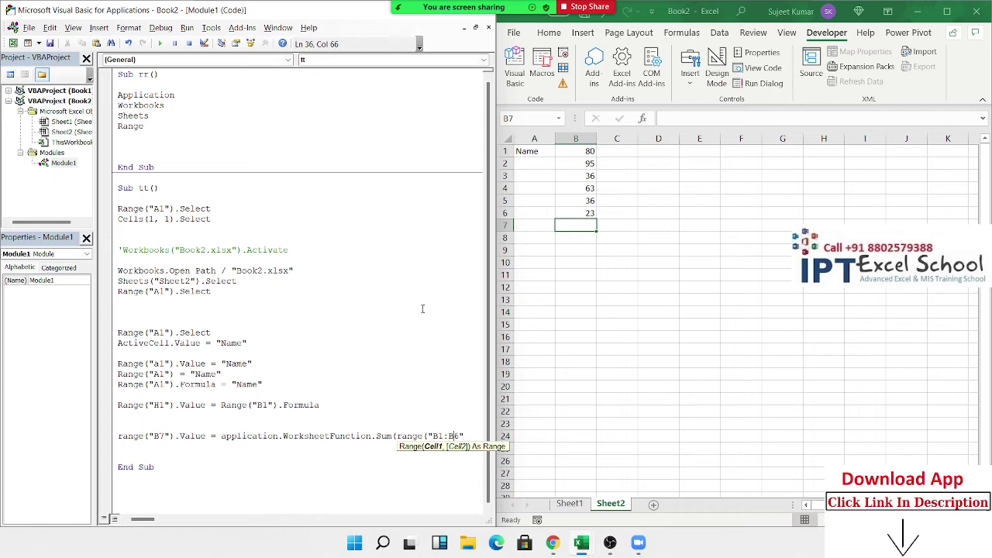
type("))")
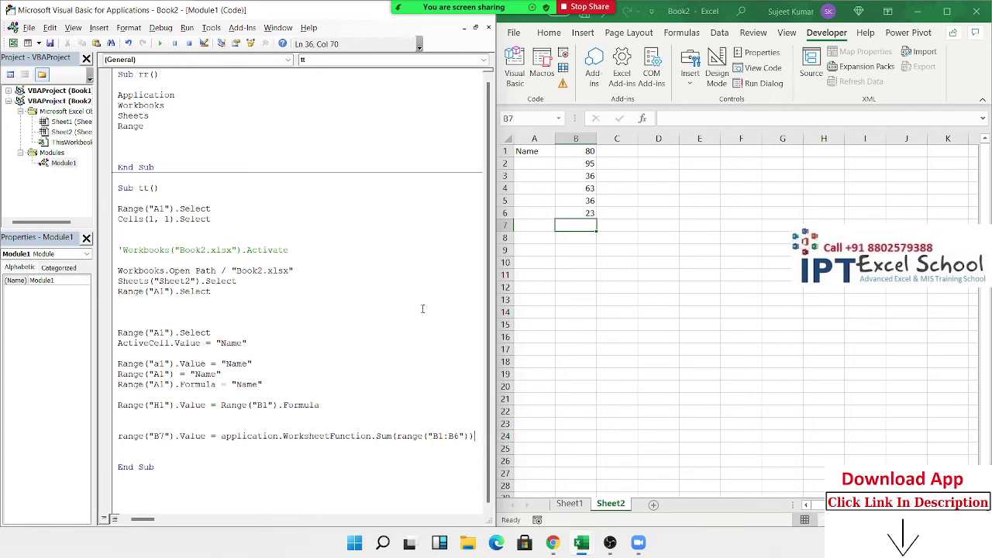
key("Return")
key("ctrl+shift+Up")
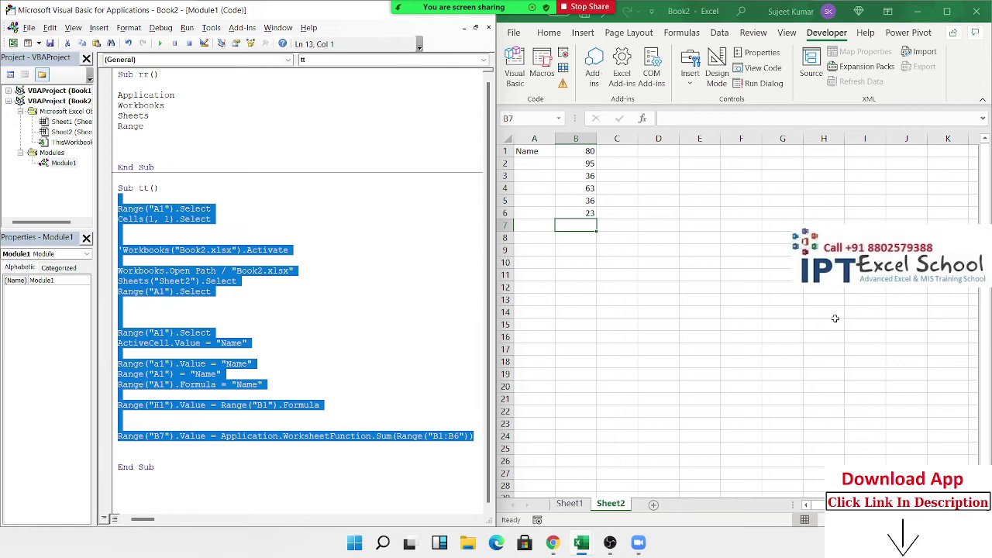
- Read the B1:B6 total from the status bar and enter 333 in B7
left_click(591, 212)
key("ctrl+shift+Up")
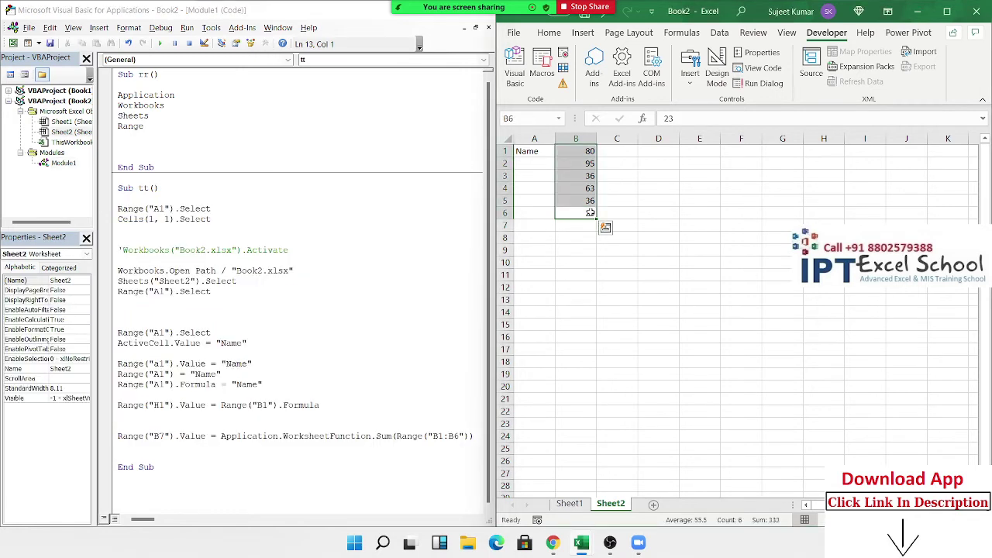
key("Down")
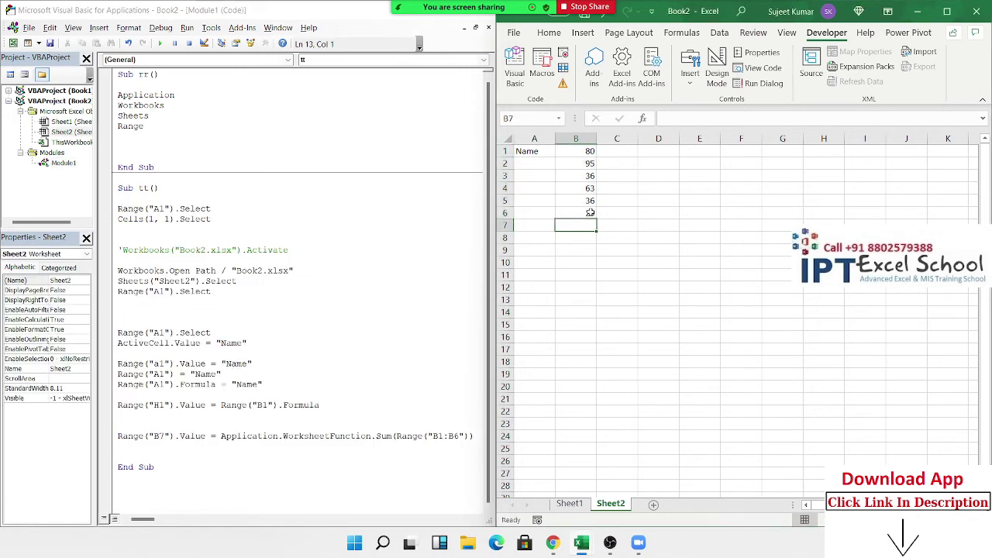
type("333")
key("Return")
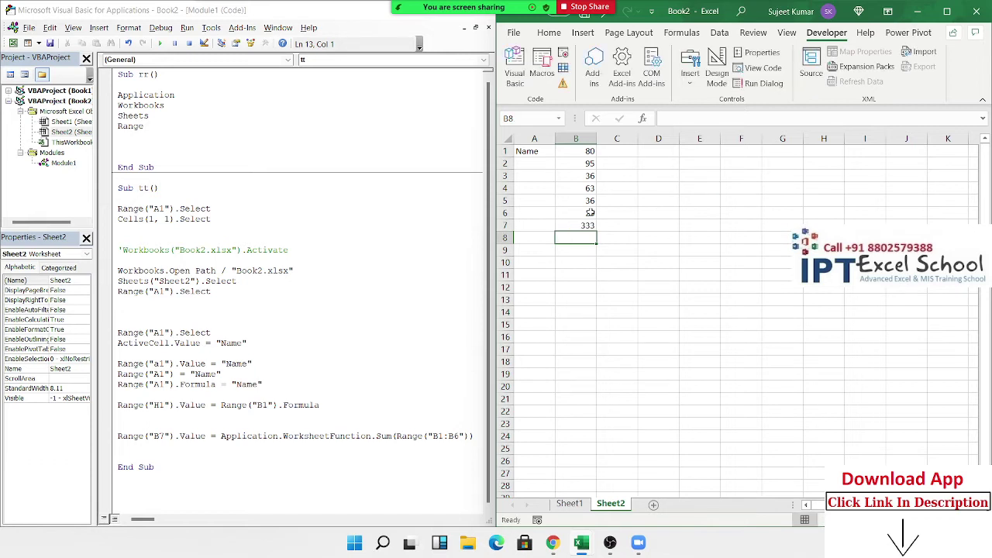
left_click(579, 225)
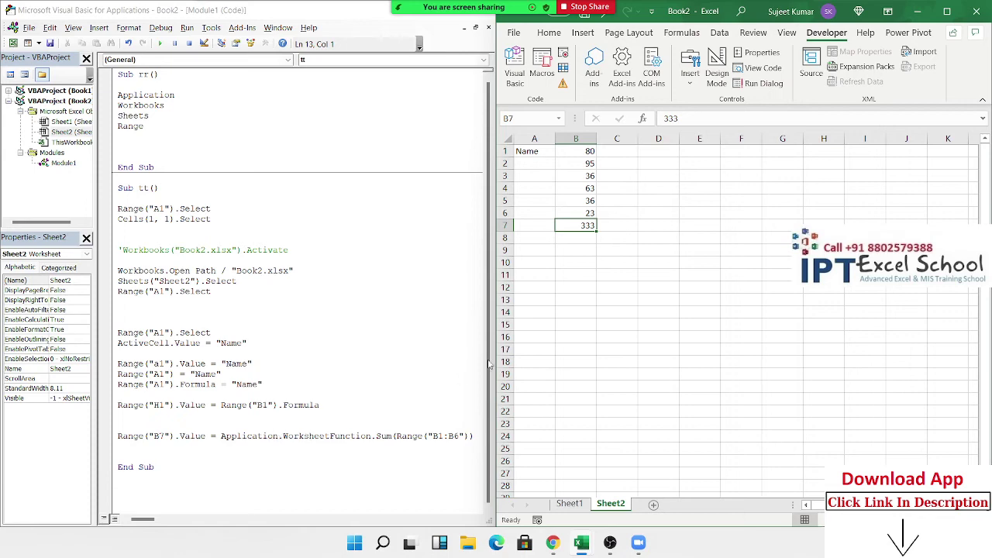
- Review the B1:B6 total and change B5 from 36 to 40
left_click_drag(581, 214, 583, 147)
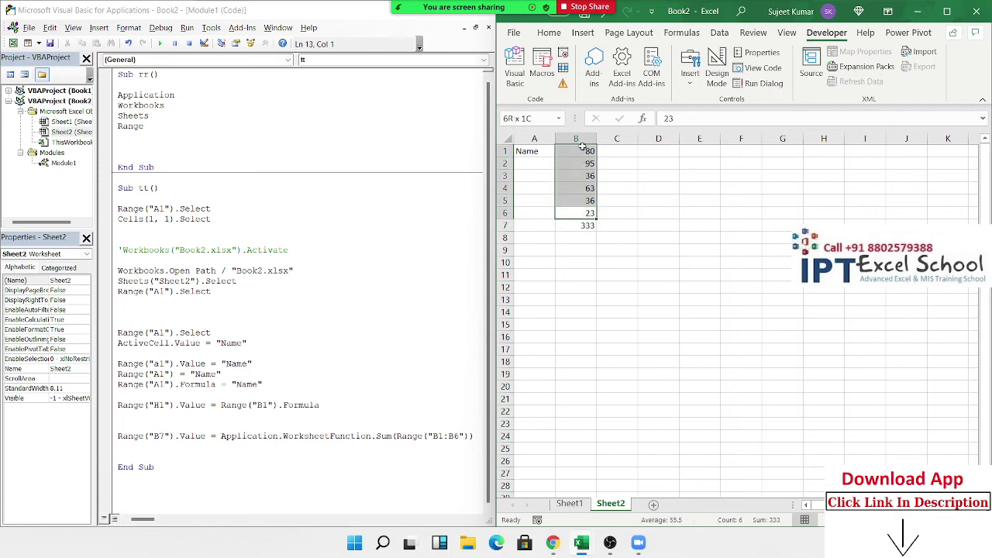
double_click(193, 440)
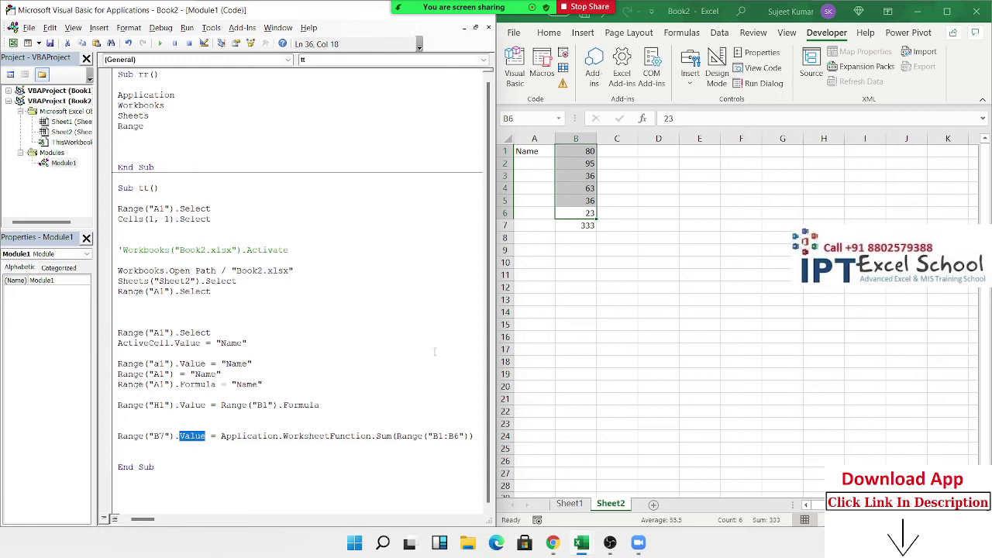
left_click(575, 225)
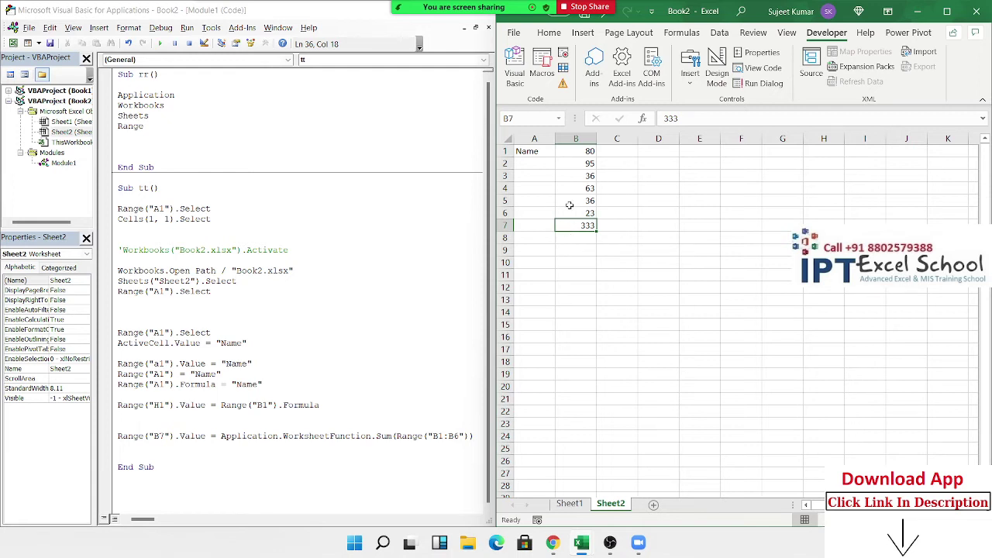
left_click(570, 200)
type("40")
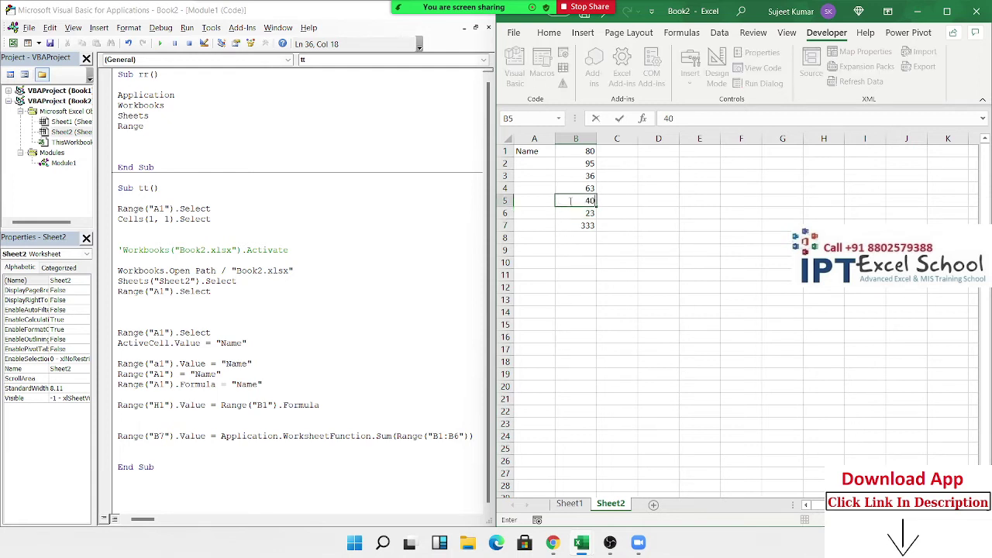
key("Return")
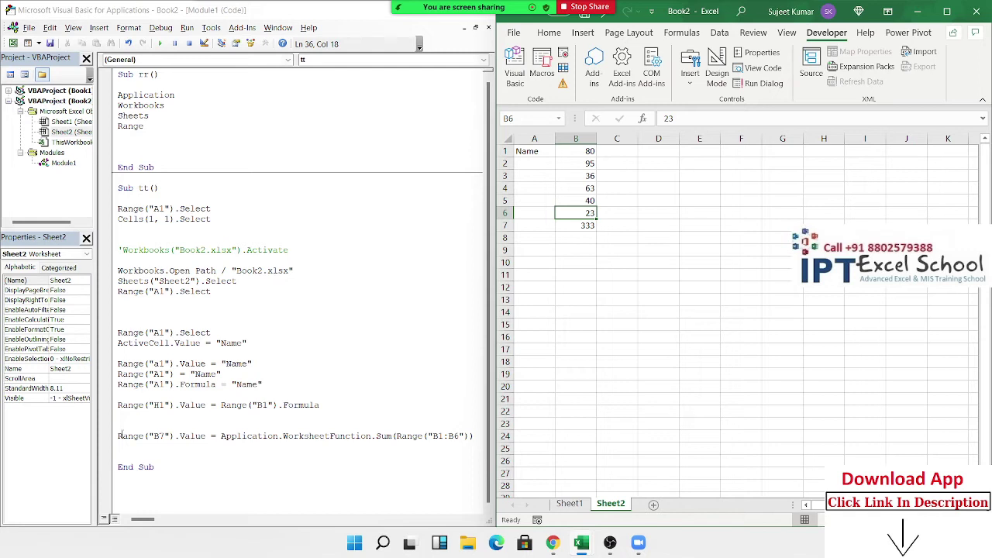
- Clear B7 and begin a new range("B7").Value line below the Sum line
left_click(110, 436)
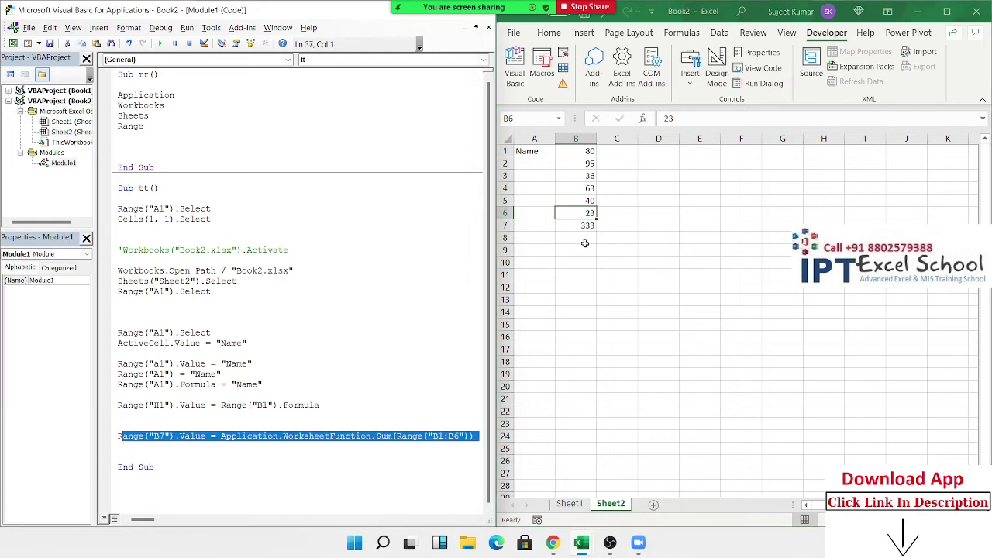
left_click(587, 225)
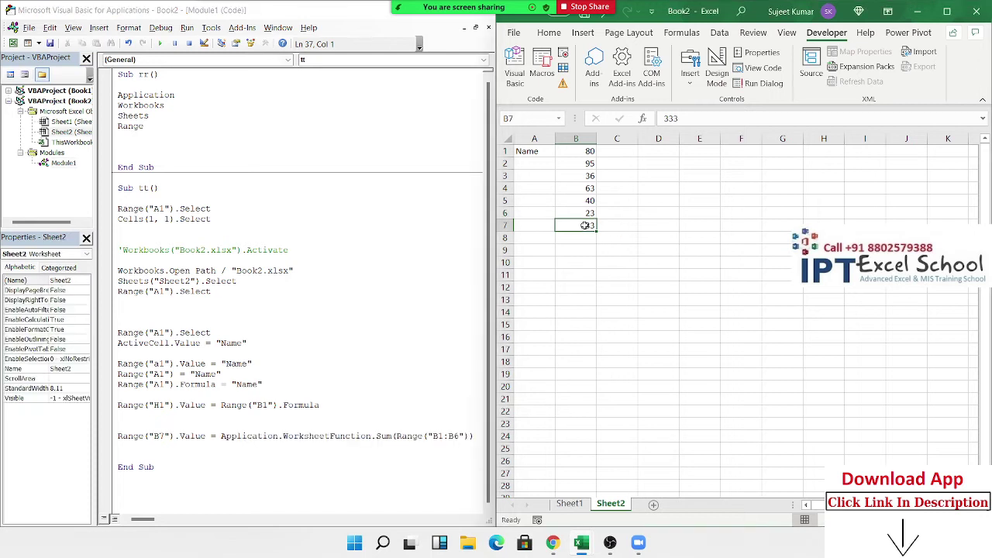
key("Delete")
key("Return")
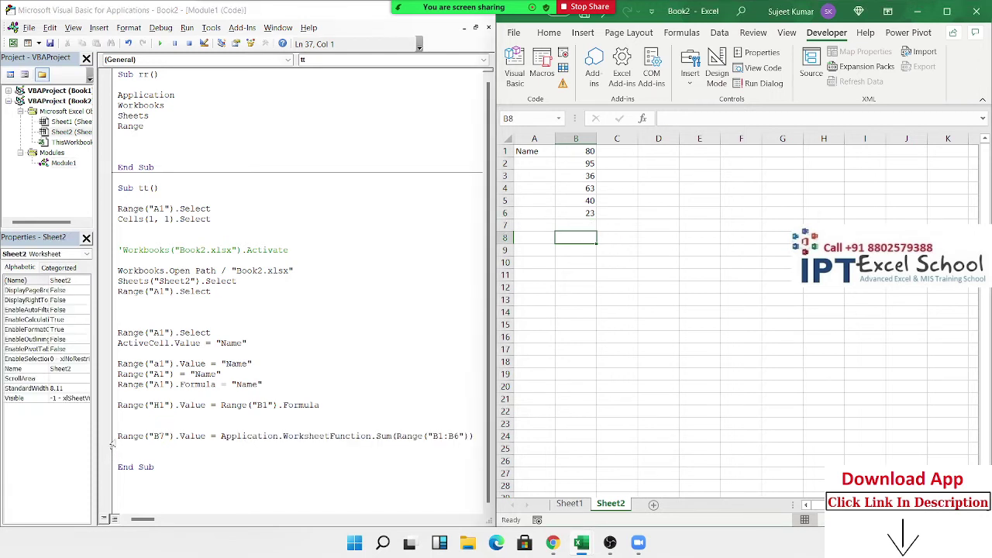
left_click(118, 443)
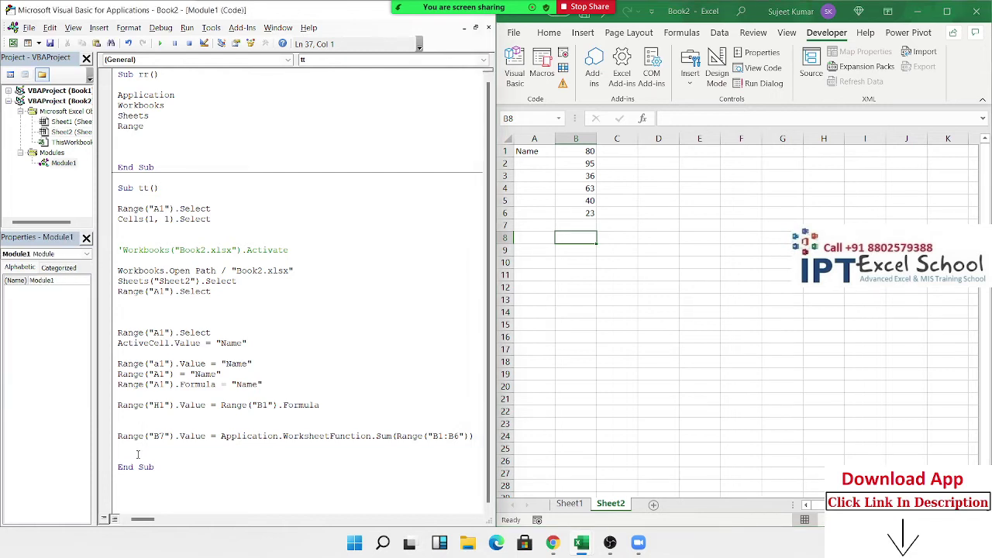
type("range(")
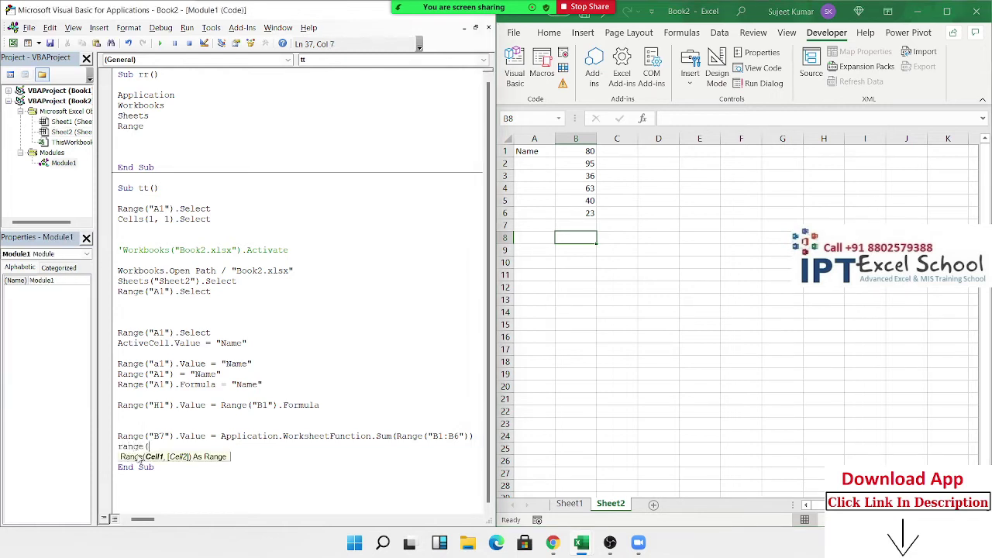
type("\"B7")
type("\").Va")
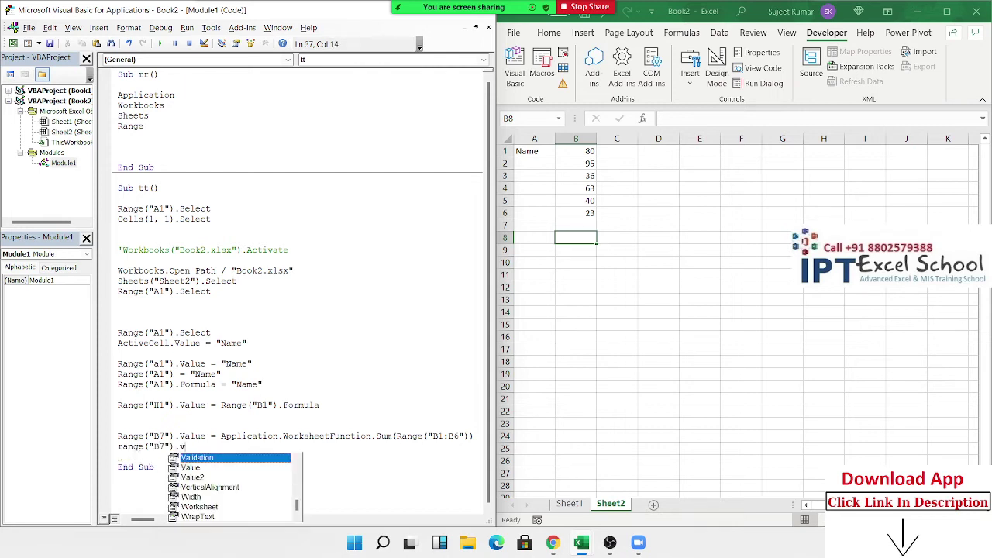
type("lu")
- Write the macro line Range("B7").Value = "=Sum(B1:B6)"
key("Tab")
type("= ")
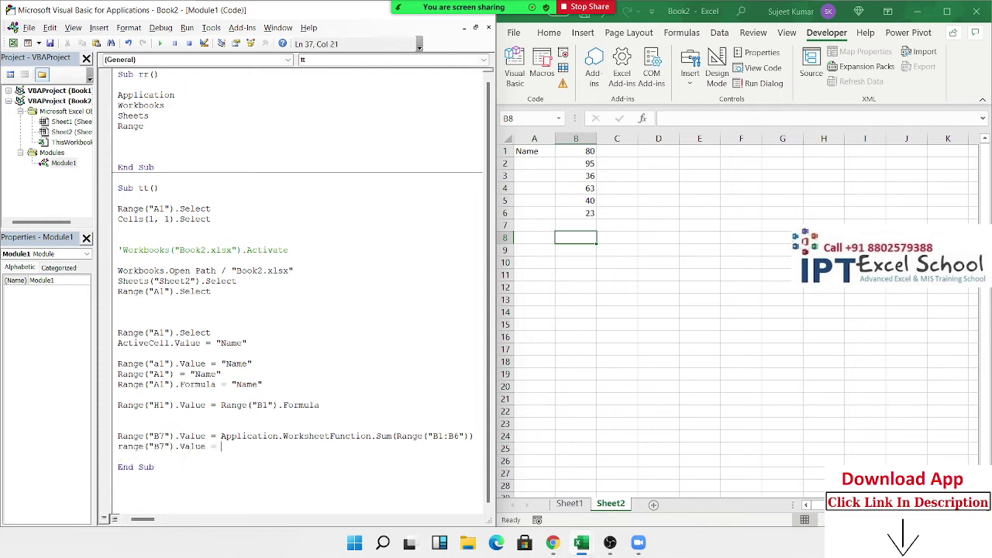
type("\"=")
type("Sum")
type("(")
type("B")
type("1:B")
type("6")
type(")\"")
key("Return")
left_click_drag(225, 447, 282, 447)
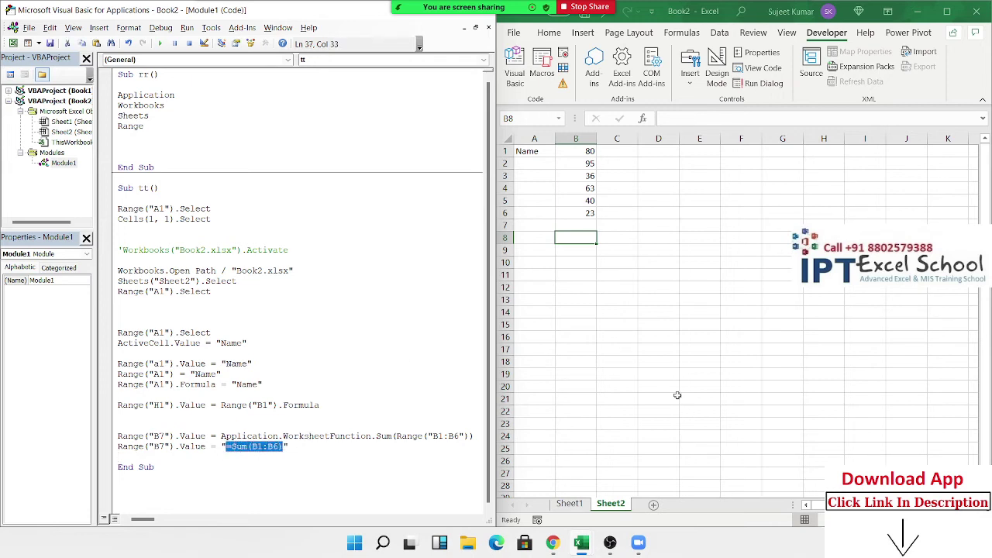
- Enter =Sum(B1:B6) in cell B7, which shows 337
left_click(590, 225)
type("=Sum(B1:B6)")
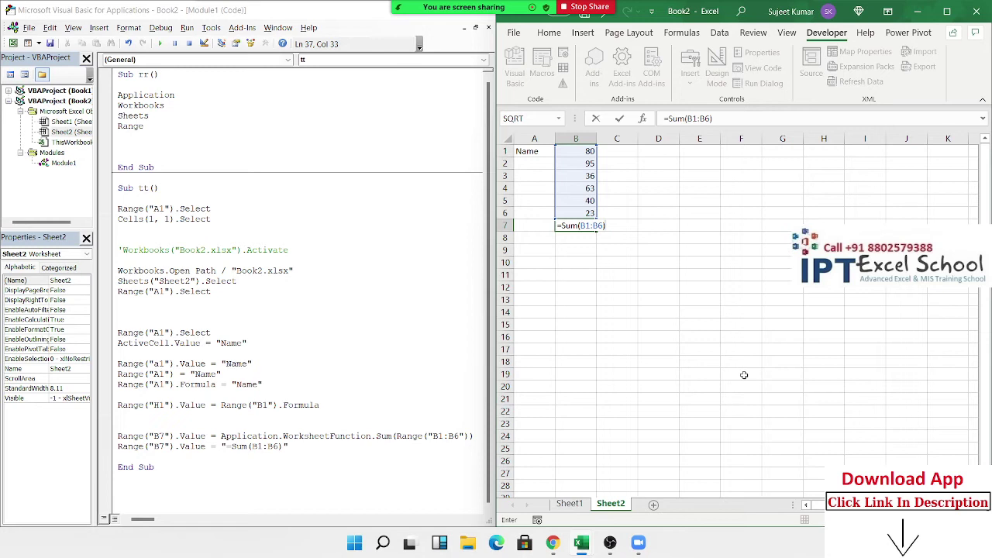
key("Return")
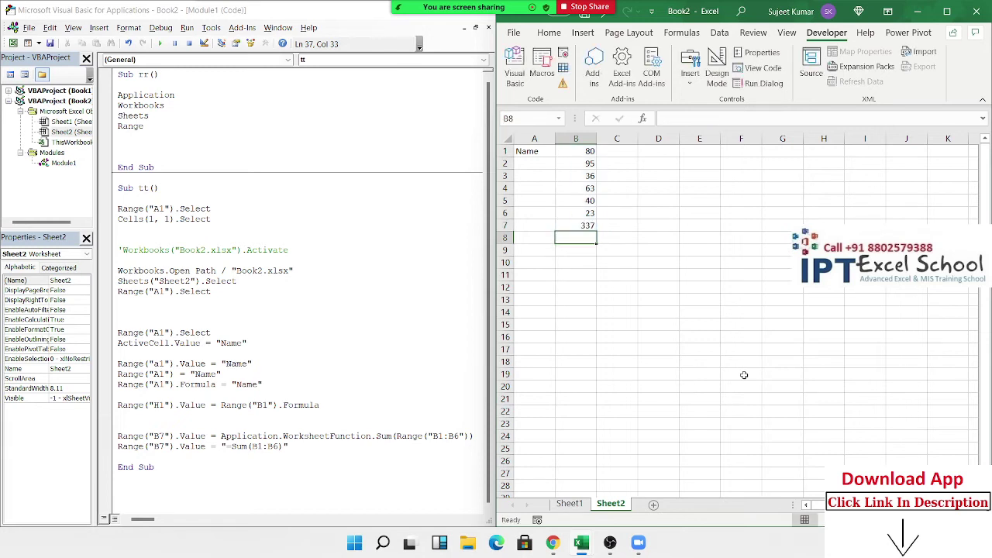
key("Up")
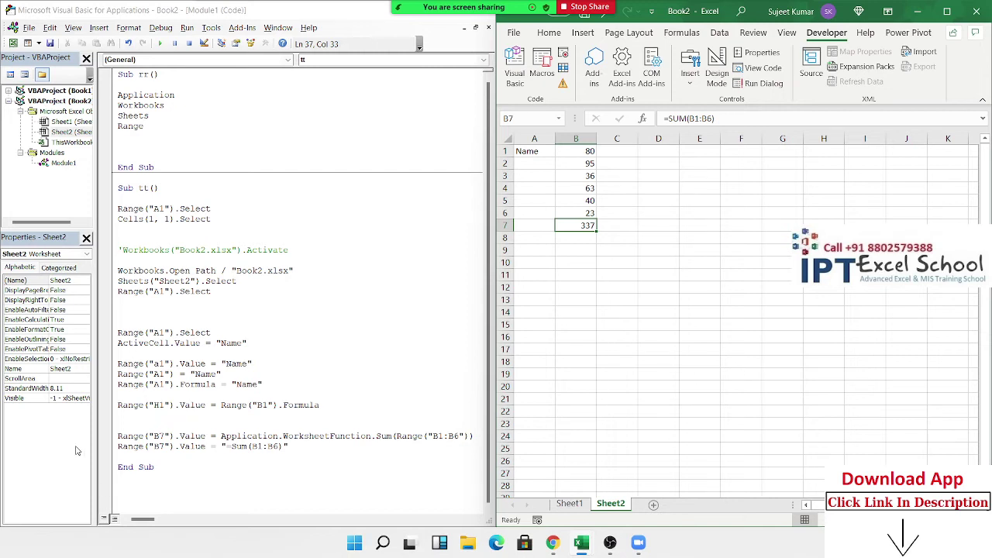
- Toggle breakpoints on the Sum line and the formula-string line, leaving both cleared
left_click(114, 439)
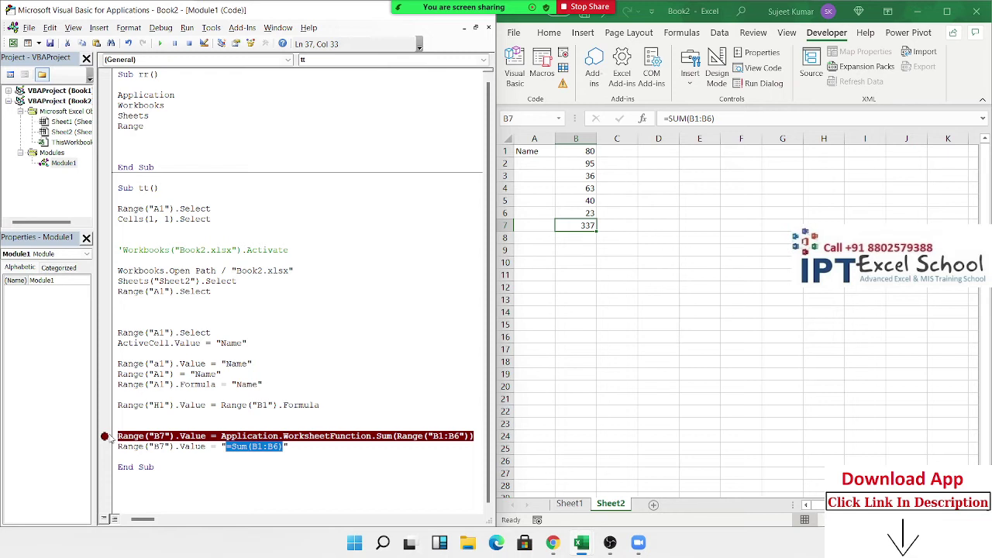
left_click(110, 438)
left_click(110, 447)
left_click(110, 447)
left_click(113, 448)
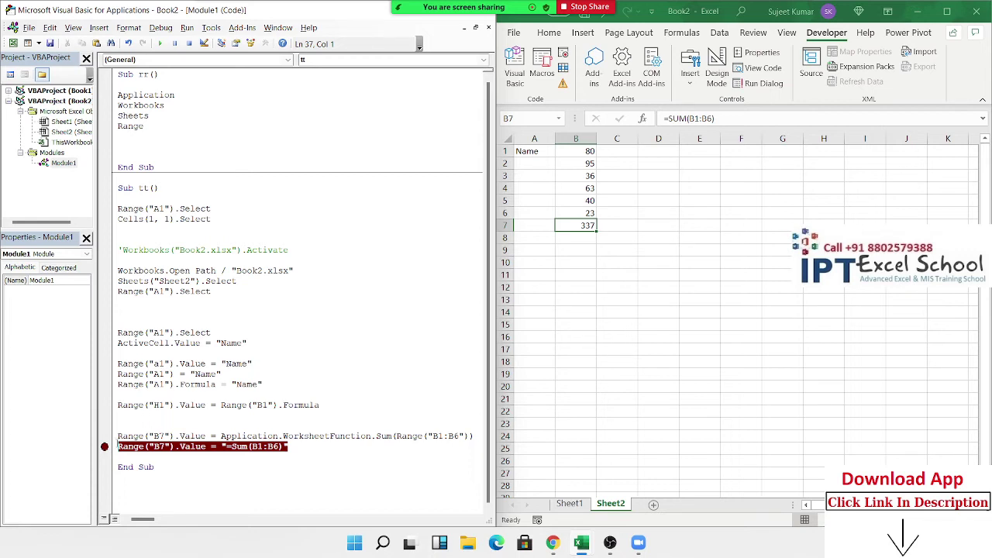
left_click(117, 437)
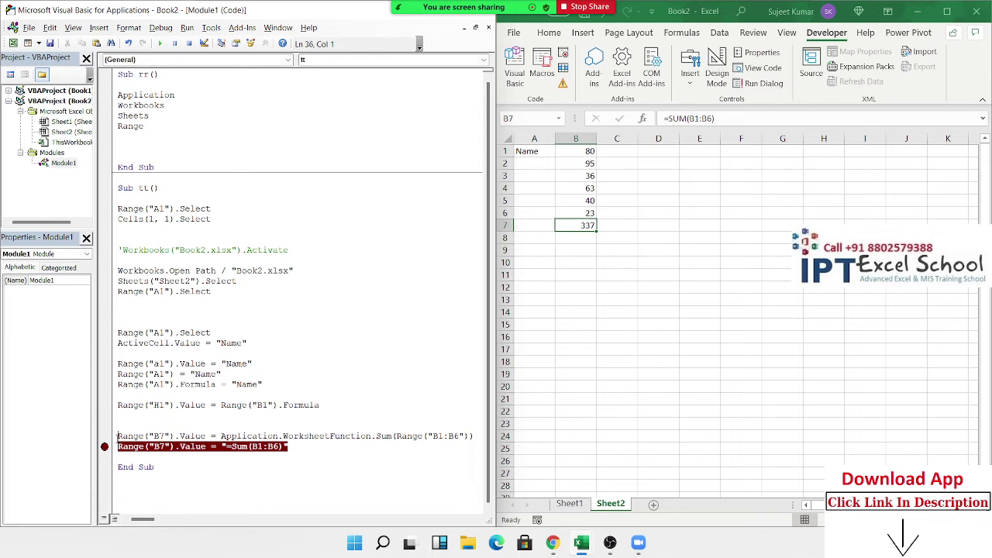
double_click(128, 446)
left_click(105, 447)
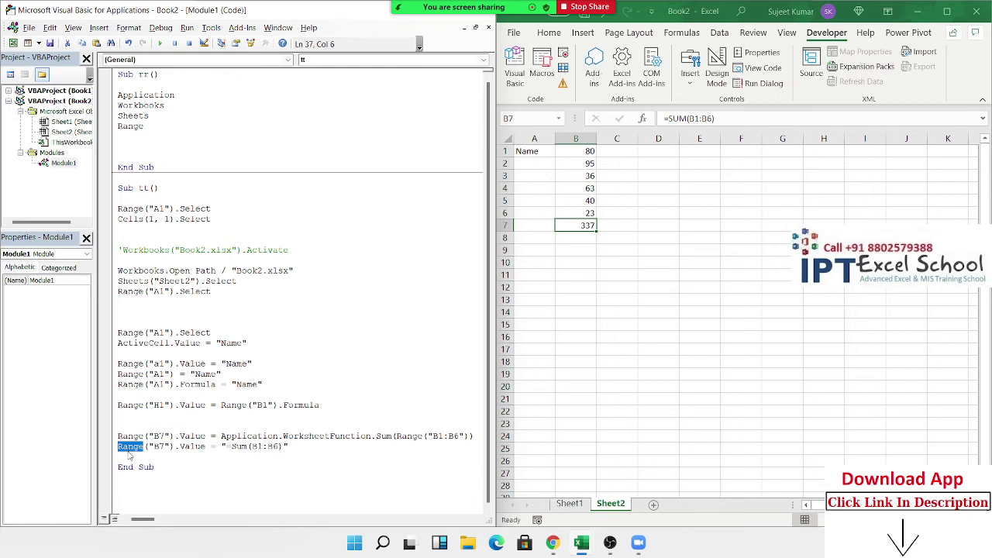
- Compare the code's =Sum(B1:B6) text with B7's =SUM(B1:B6) formula showing 337
left_click(228, 447)
left_click_drag(227, 447, 258, 448)
left_click_drag(279, 446, 285, 446)
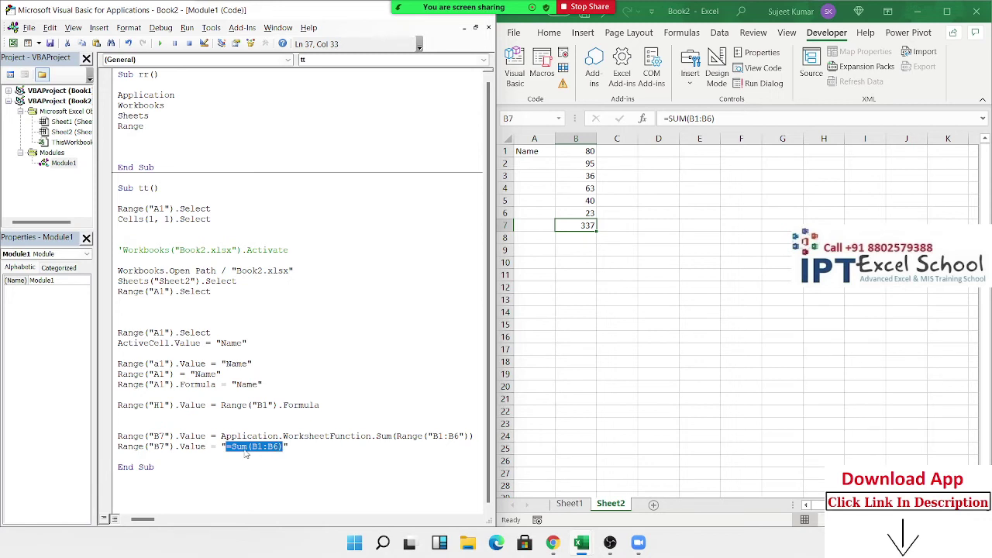
left_click(579, 225)
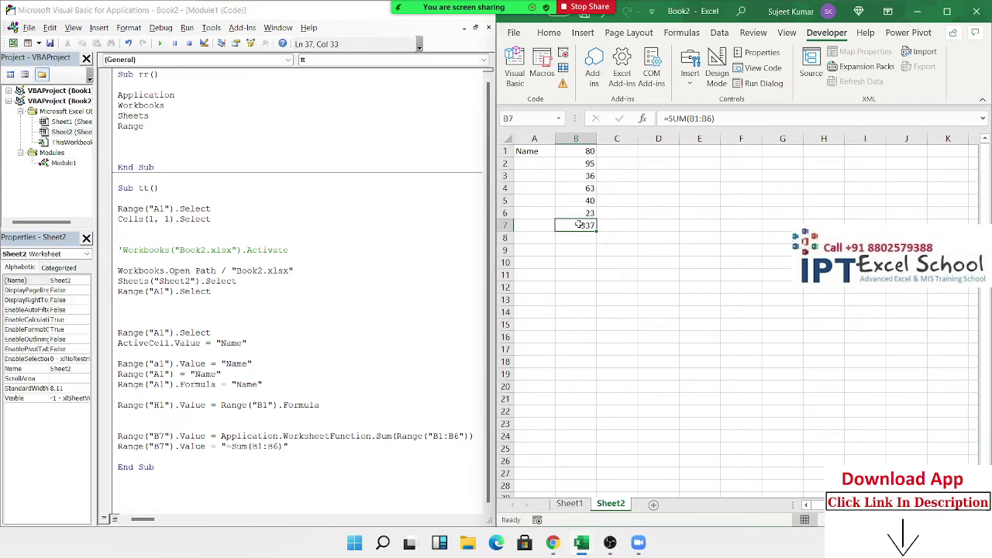
double_click(234, 447)
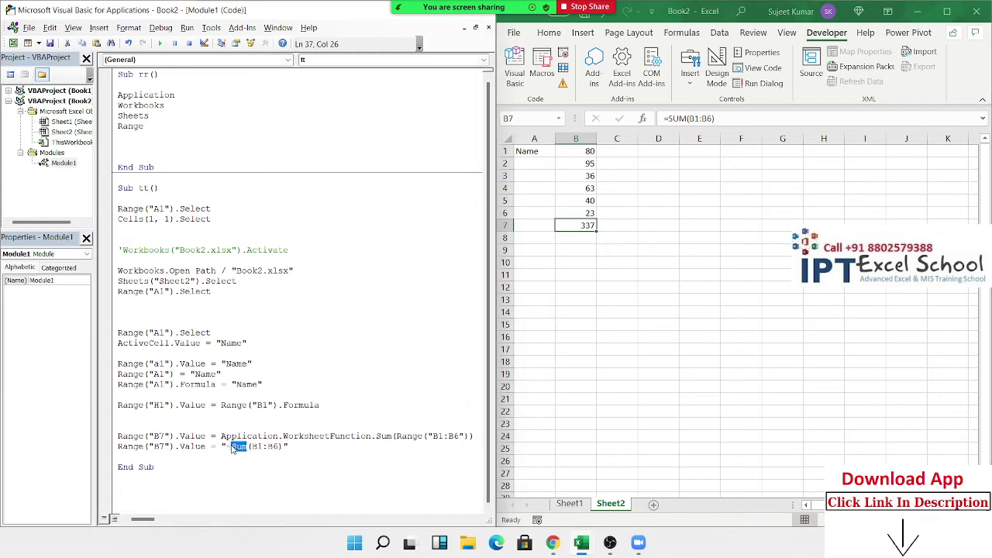
left_click(578, 225)
double_click(578, 225)
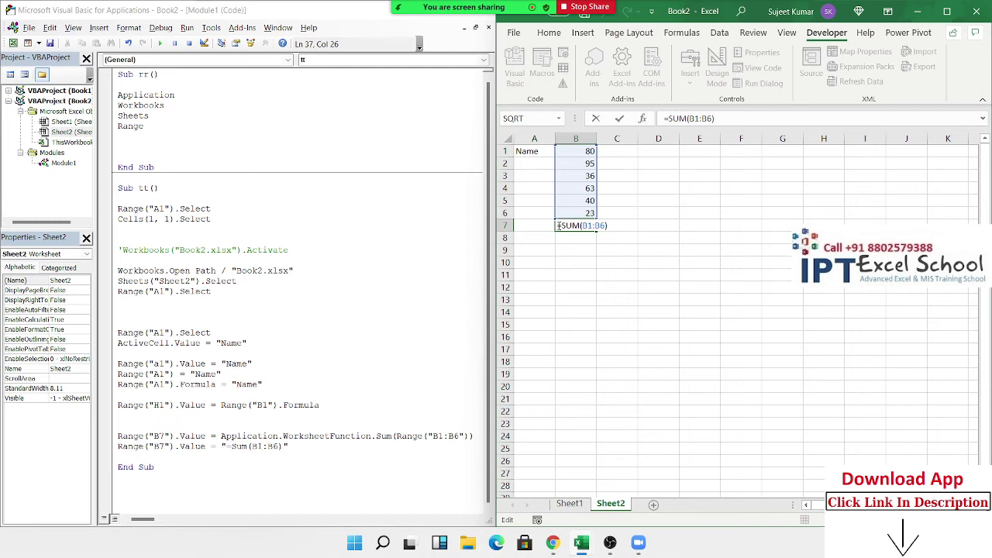
key("ctrl+Return")
- Select the whole "=Sum(B1:B6)" string in the macro code, then pick cell B9
left_click_drag(221, 446, 250, 447)
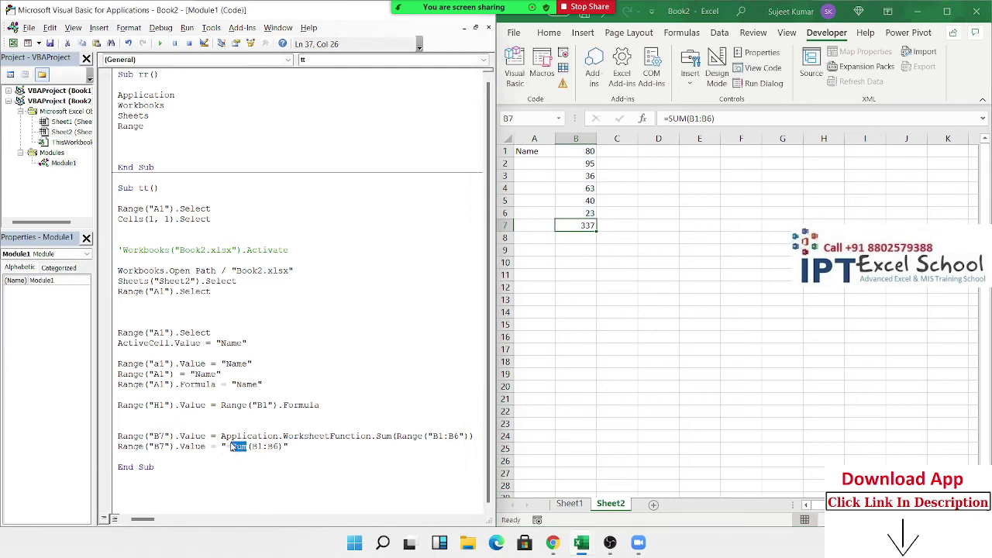
double_click(273, 447)
left_click_drag(226, 448, 285, 447)
key("ctrl+c")
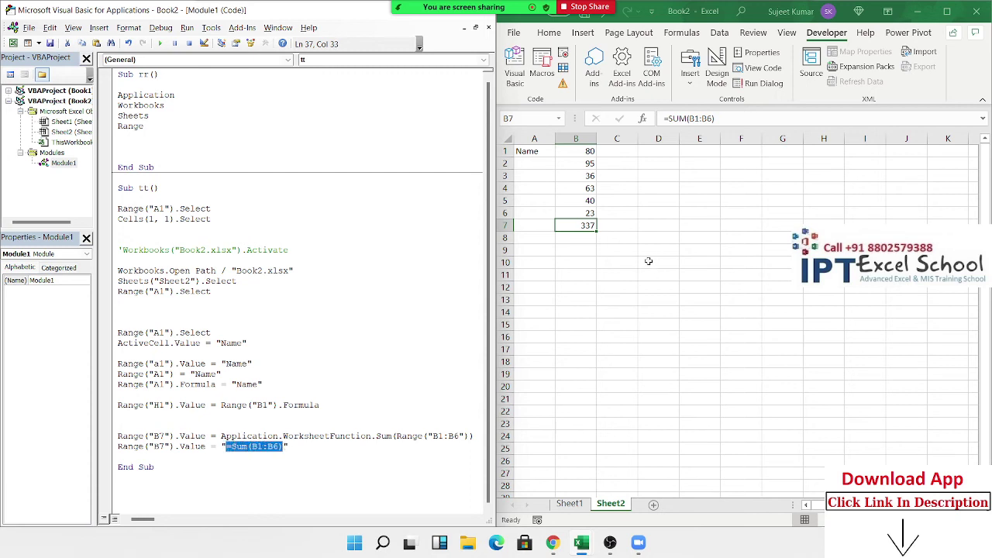
left_click(580, 251)
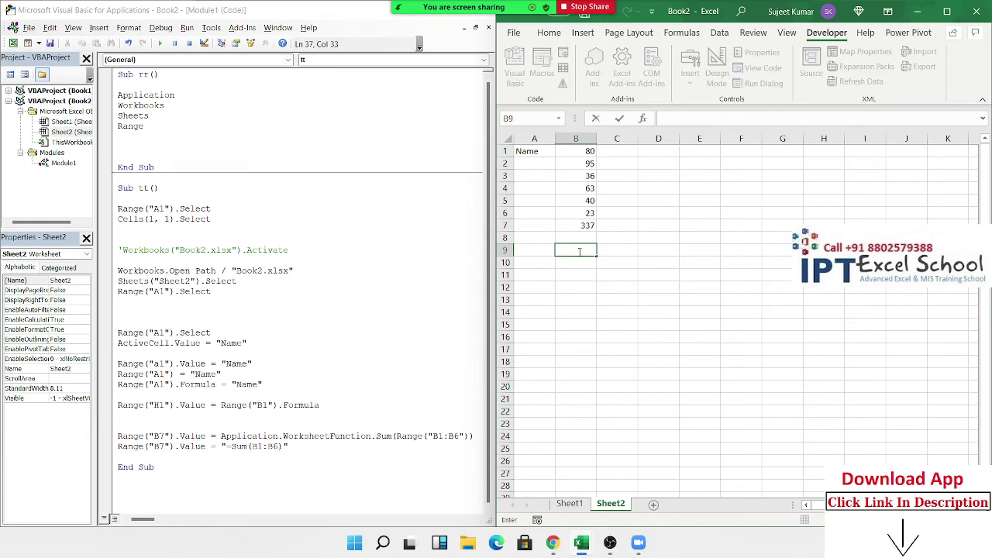
- Try pasting =Sum(B1:B6) into B9 and discard it, then add blank lines above End Sub
key("ctrl+v")
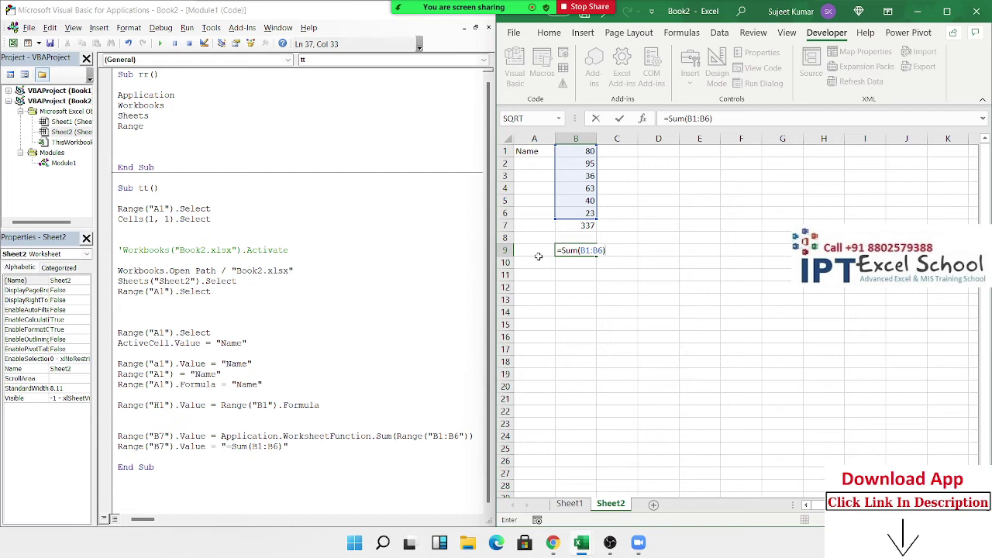
key("Escape")
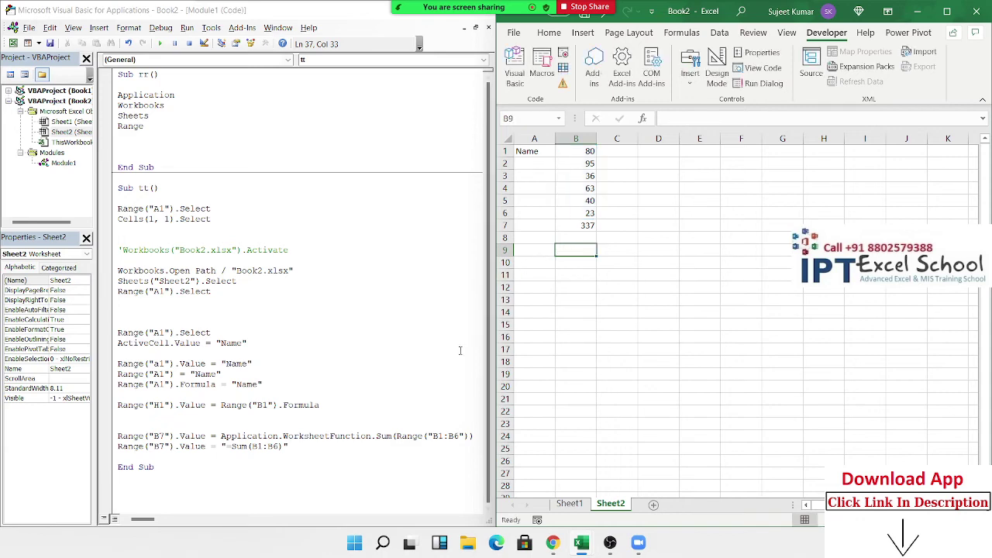
left_click(155, 456)
key("Return")
key("Return")
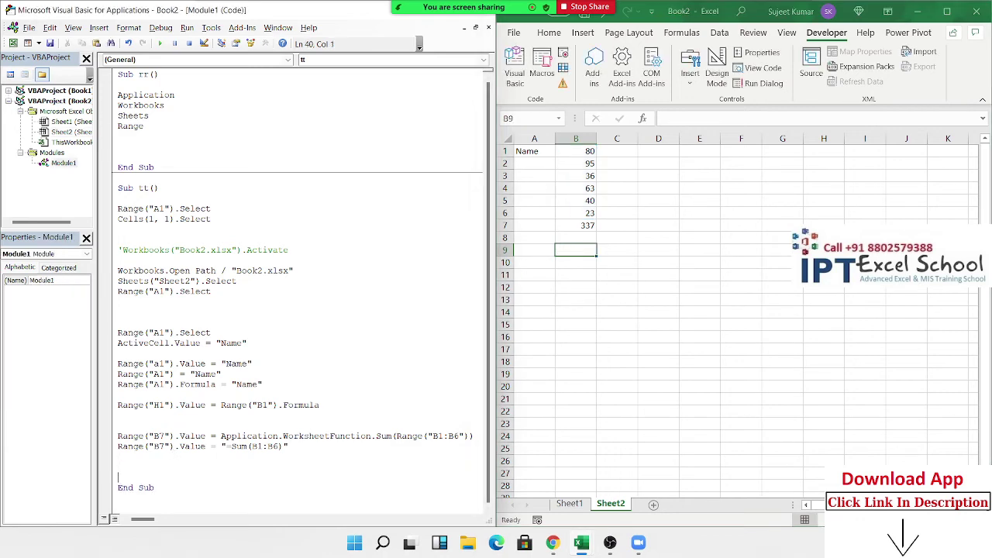
key("Return")
key("Return")
key("Return")
scroll(139, 450, "down", 1)
left_click(144, 420)
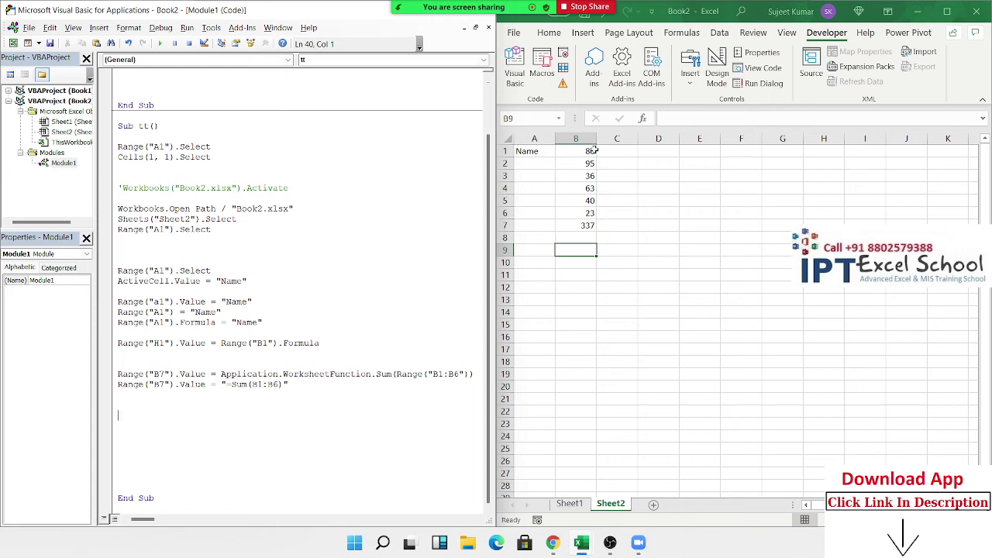
left_click(618, 152)
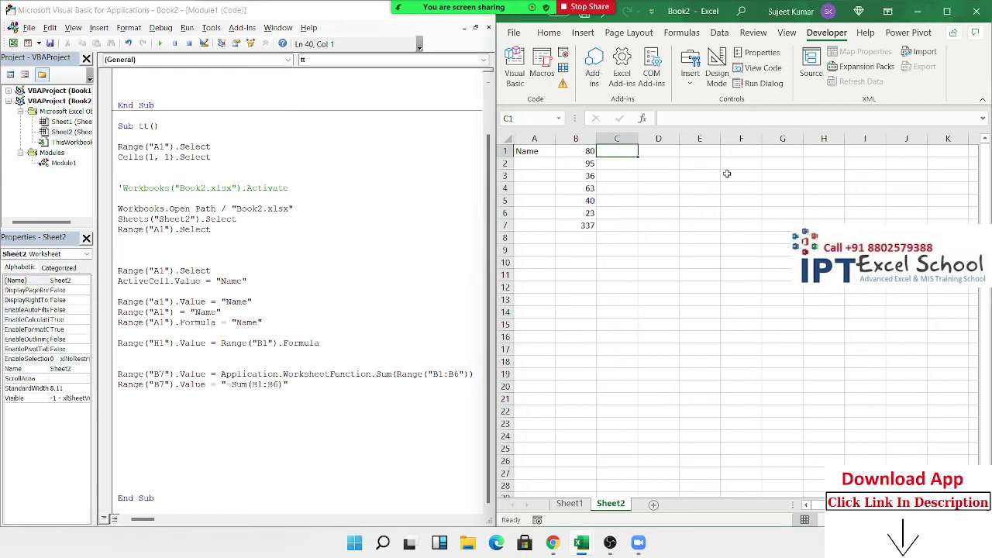
type("=IF")
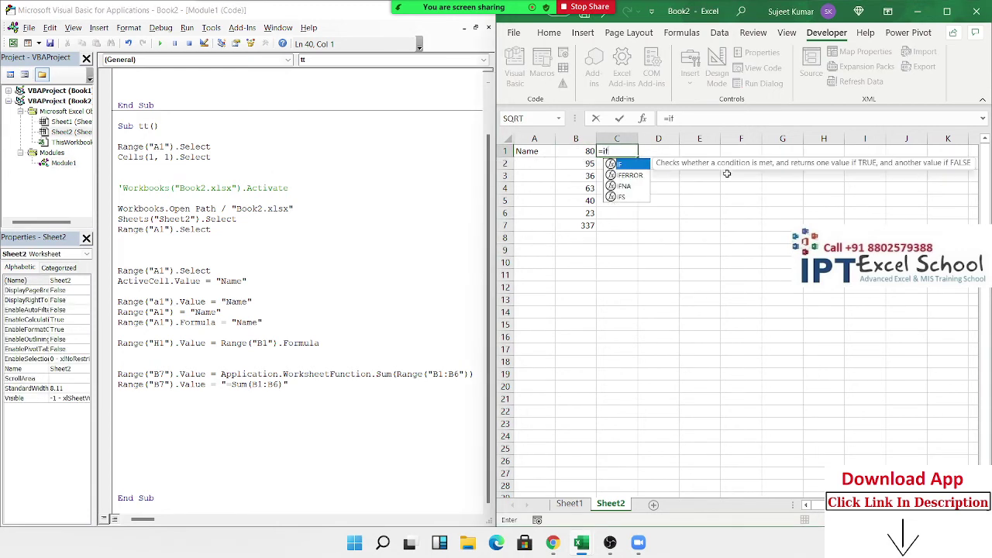
type("(")
key("Left")
type(">5")
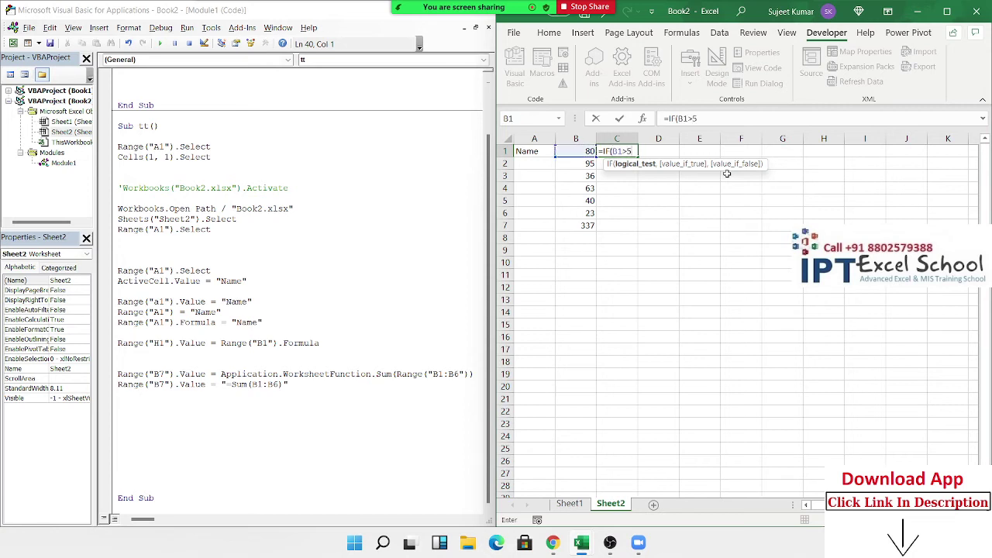
type("0,\"")
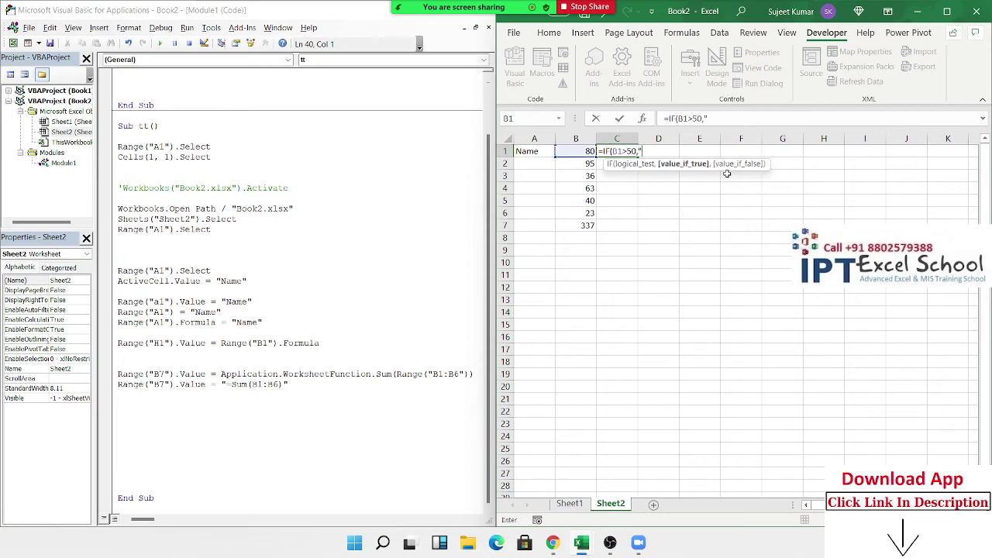
type("OK\"")
type(",\"Pe")
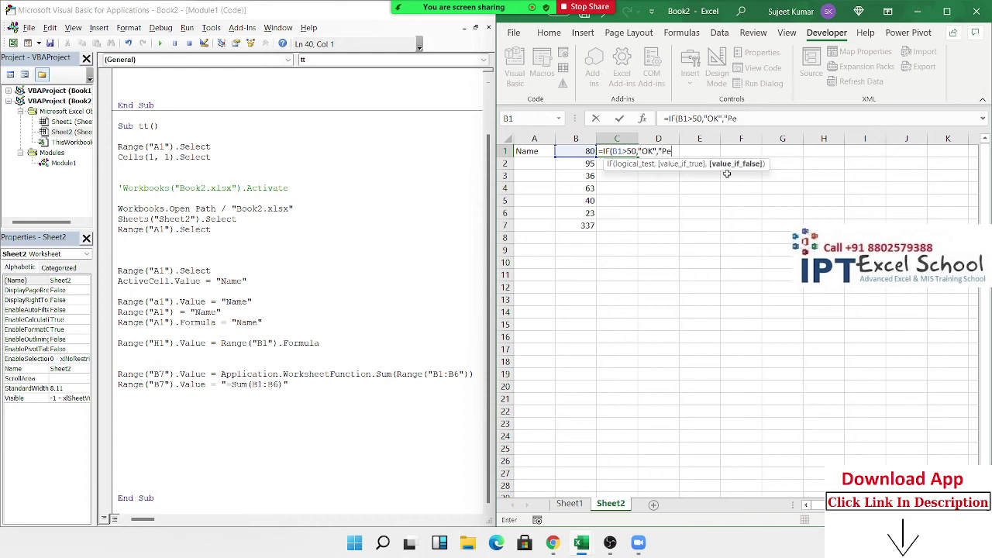
type("nding")
key("ctrl+Return")
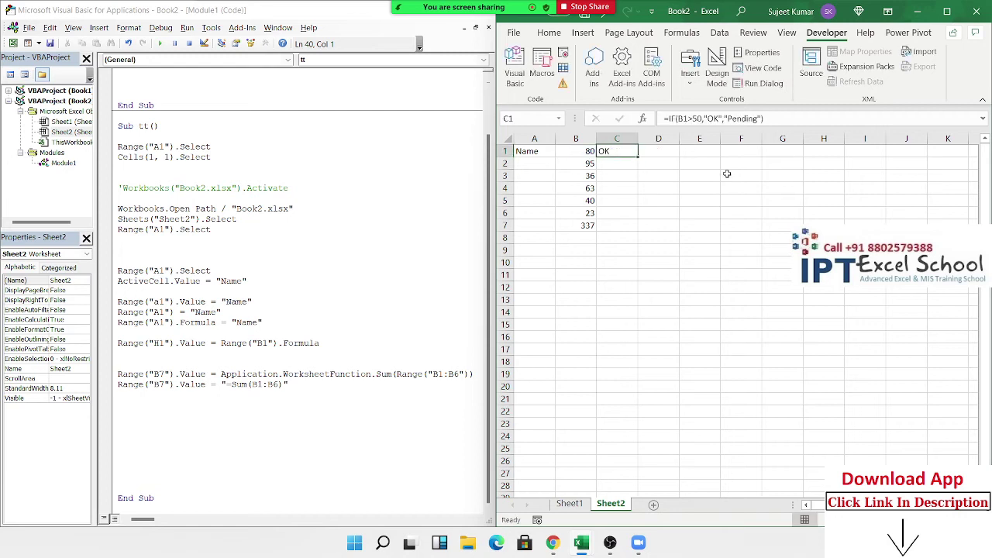
double_click(601, 151)
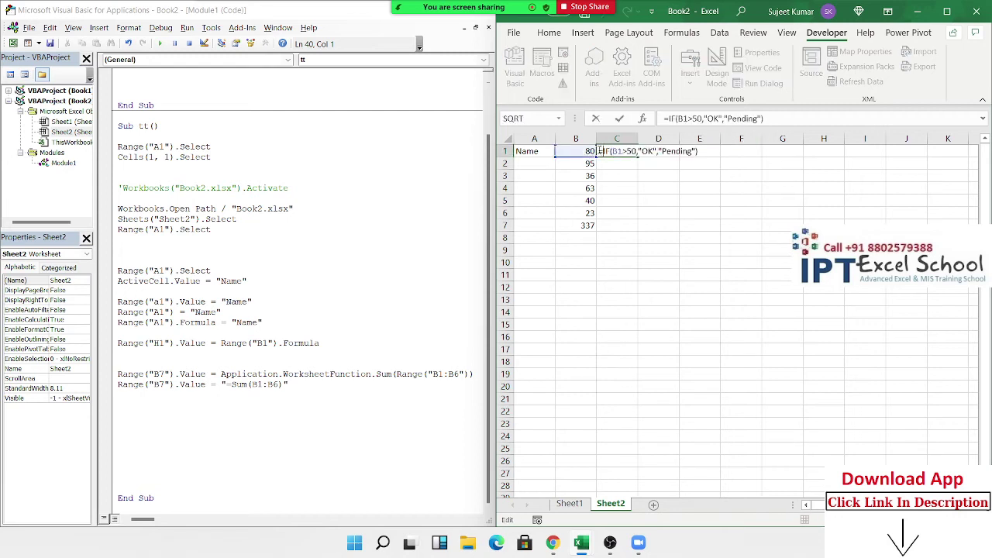
key("Escape")
key("BackSpace")
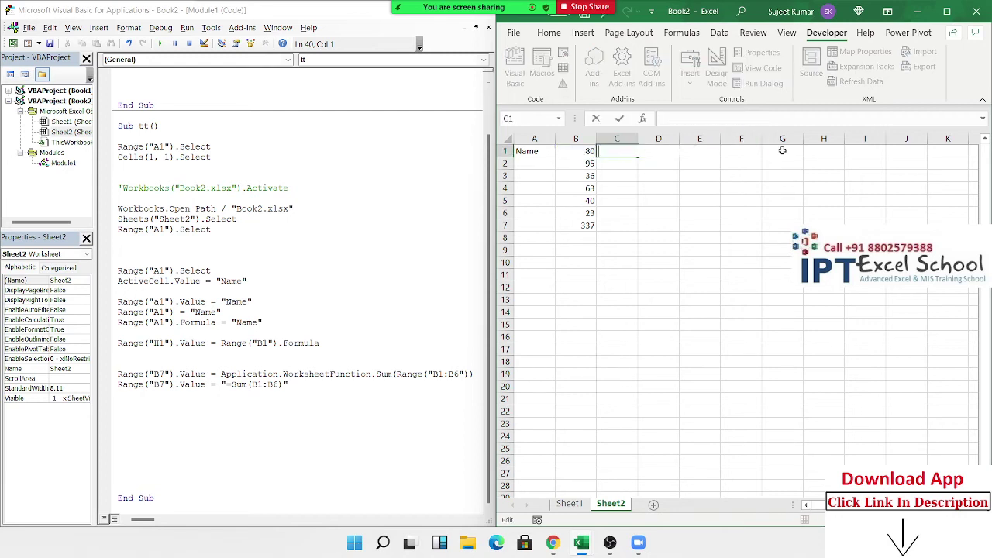
left_click(608, 175)
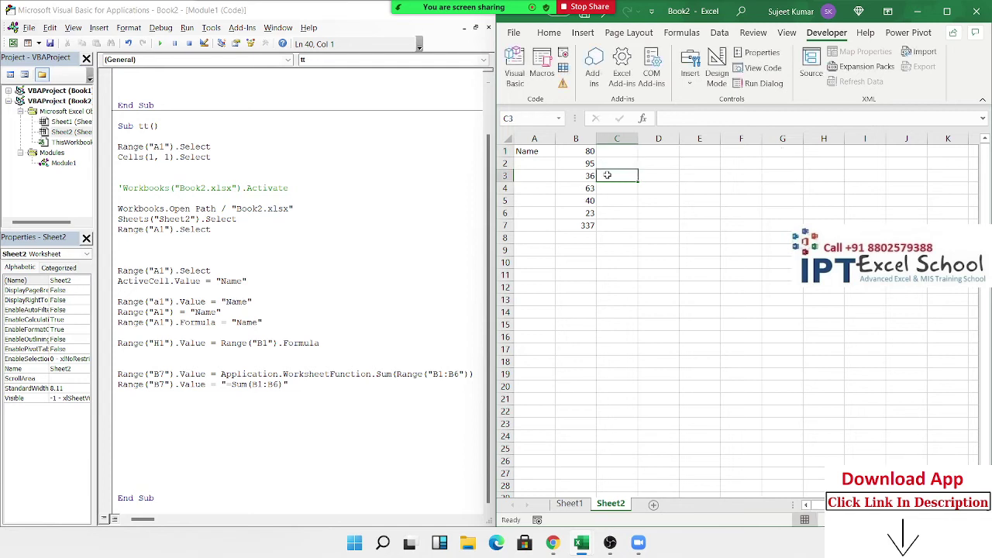
- Toggle breakpoints on the =Sum(B1:B6) lines on and off, leaving none set
left_click(108, 375)
left_click(106, 375)
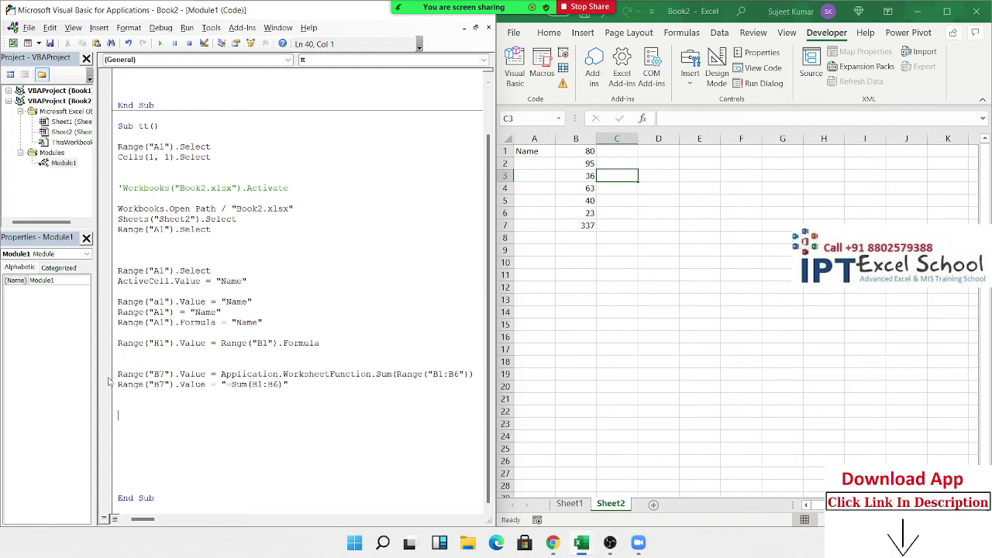
left_click(106, 385)
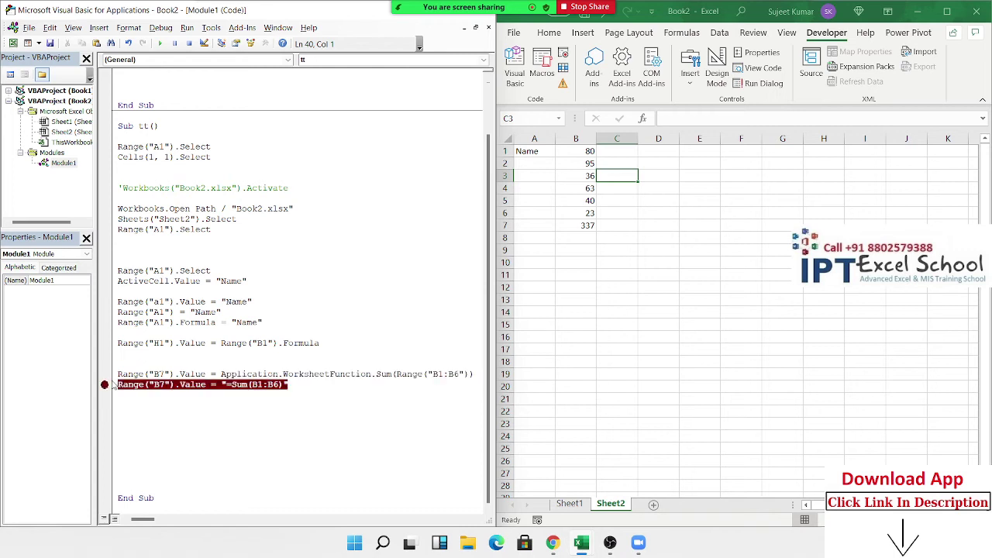
left_click(107, 385)
left_click(130, 397)
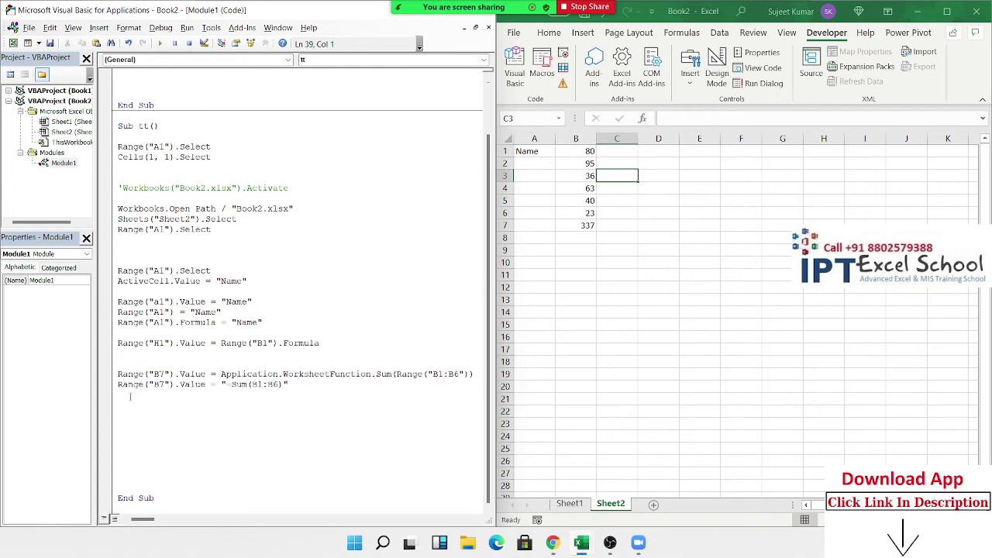
- Write range("C1").Value = "=IF(B1>50,"OK","Pending")" on the empty line before End Sub
type("range")
type("(\"C")
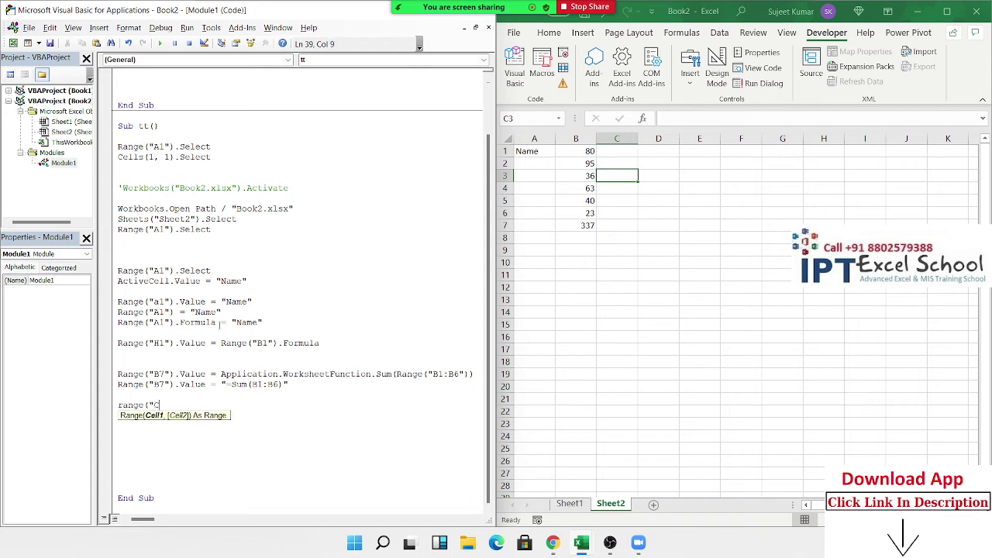
type("1\")")
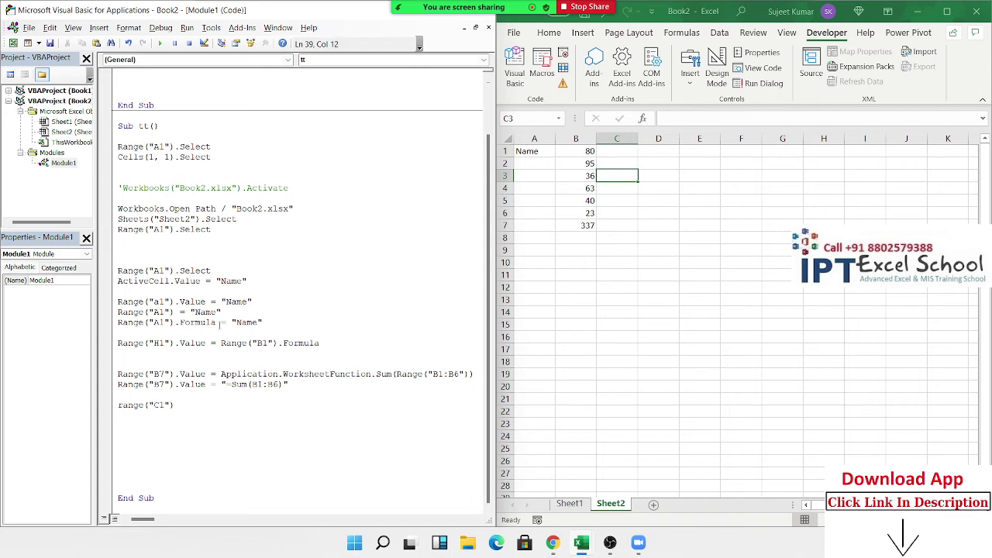
type(".valu")
key("space")
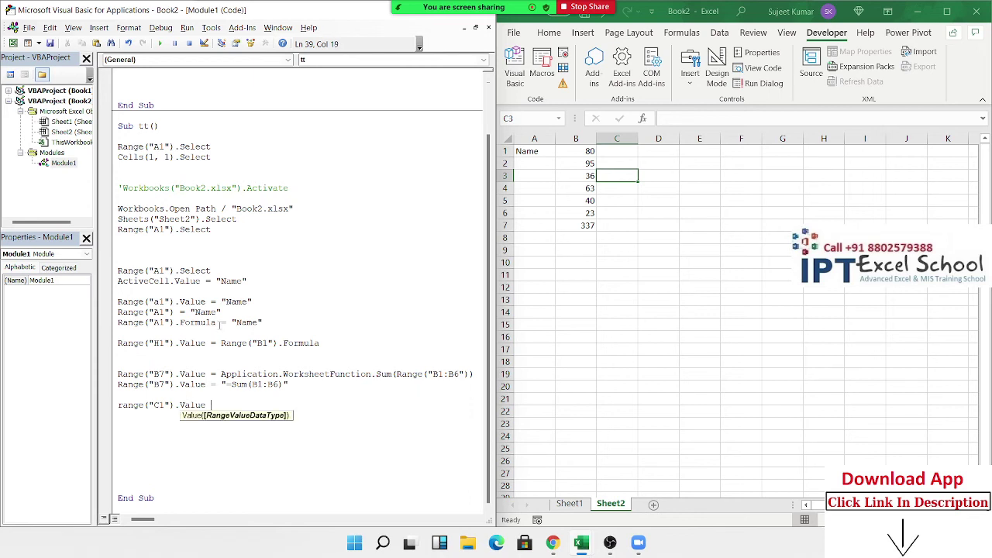
type("=")
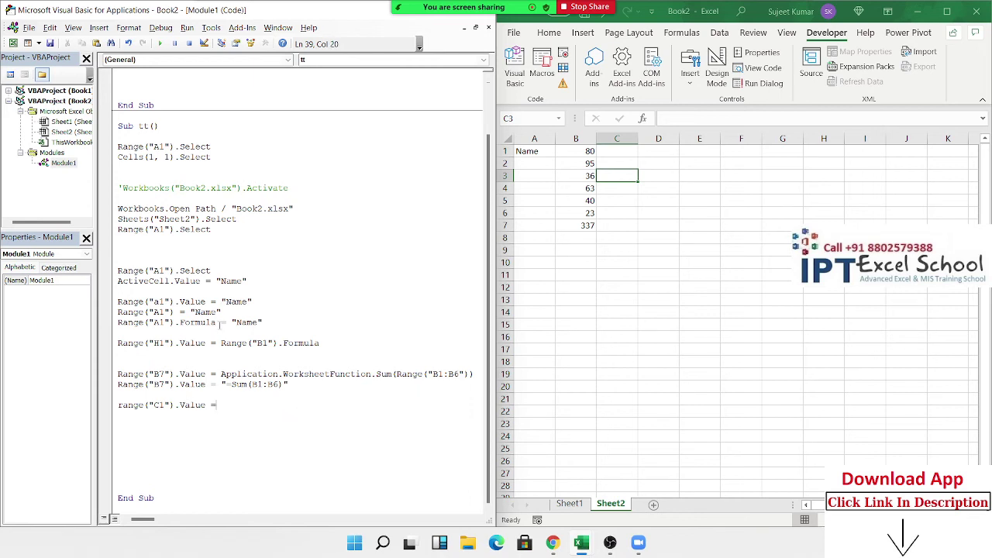
type("\"=IF(B1>50,\"OK\",\"Pending\")")
type("\"")
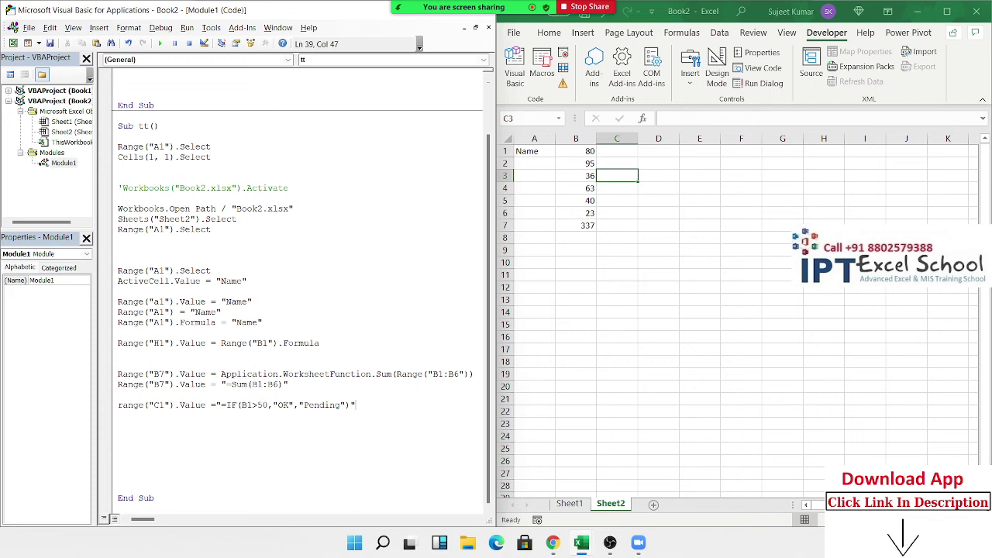
- Inspect the quoted parts of the C1 formula string and dismiss the 'Expected: end of statement' error
double_click(219, 404)
left_click(221, 405)
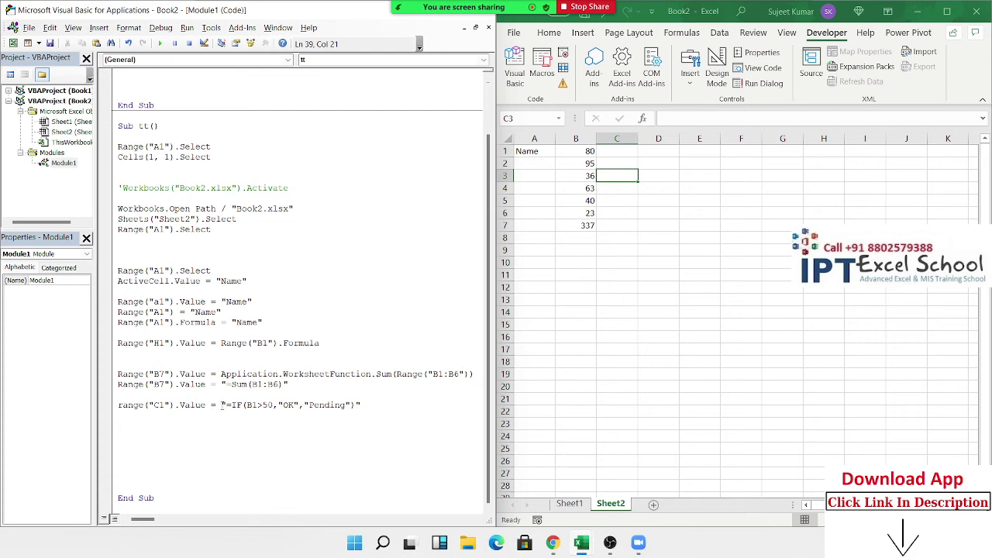
left_click_drag(222, 406, 282, 411)
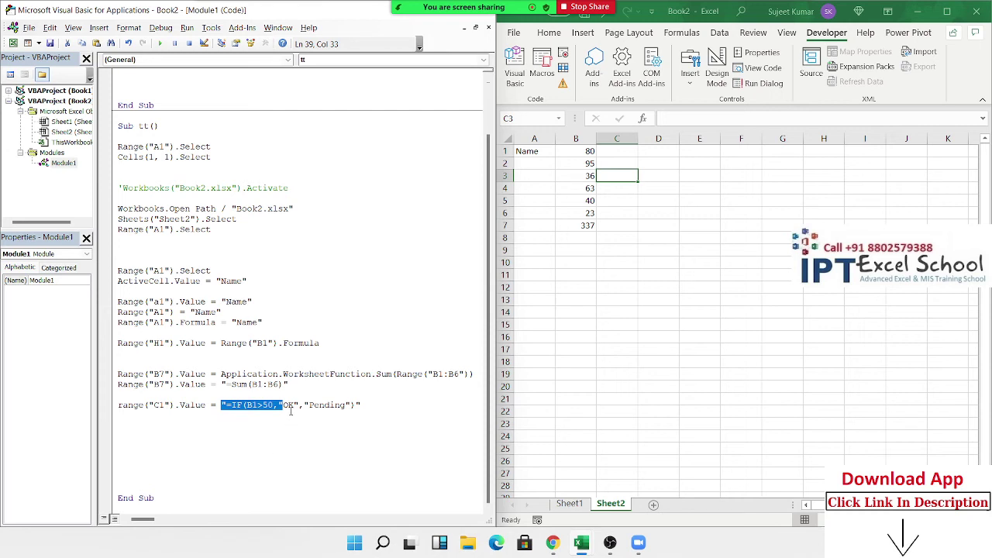
left_click_drag(293, 404, 352, 405)
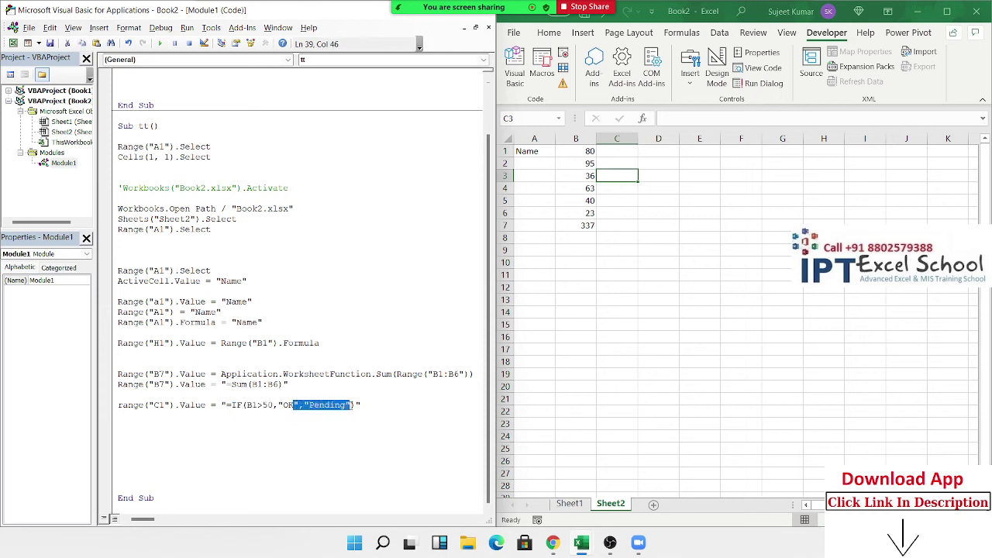
key("F5")
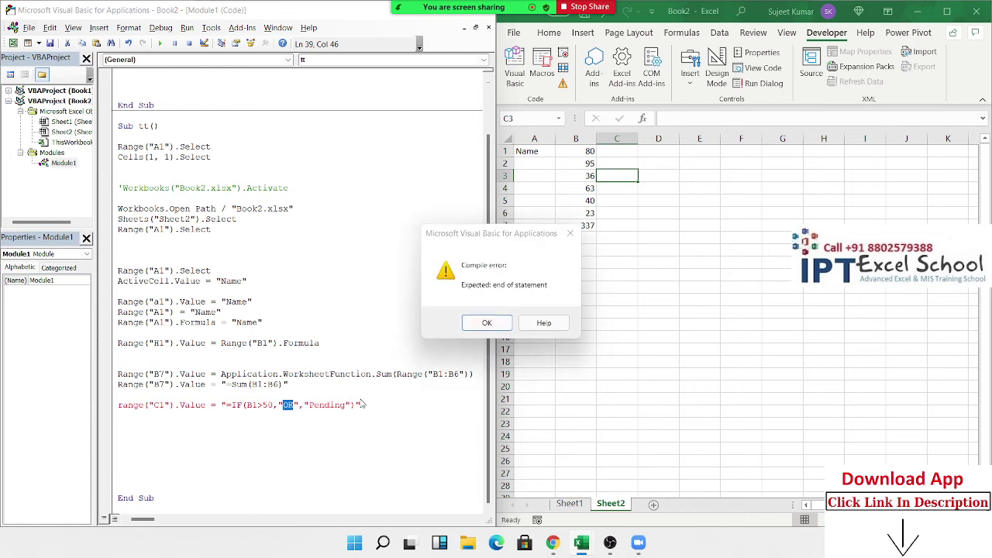
left_click(487, 324)
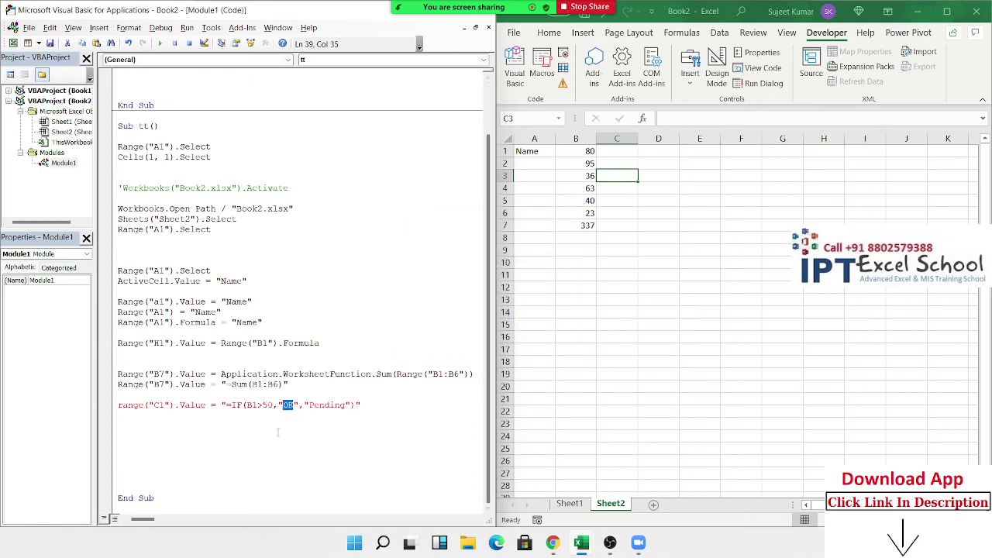
left_click(278, 433)
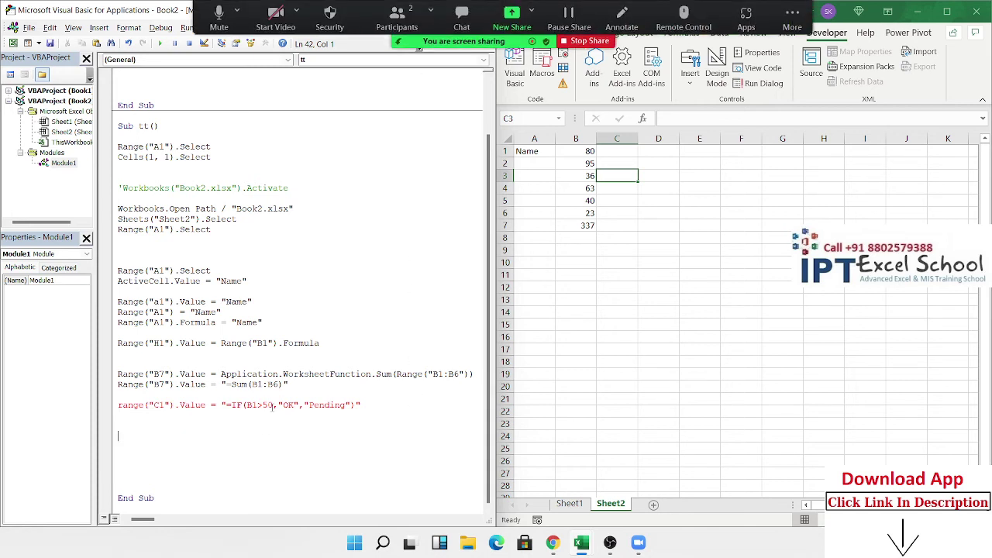
left_click_drag(278, 405, 282, 404)
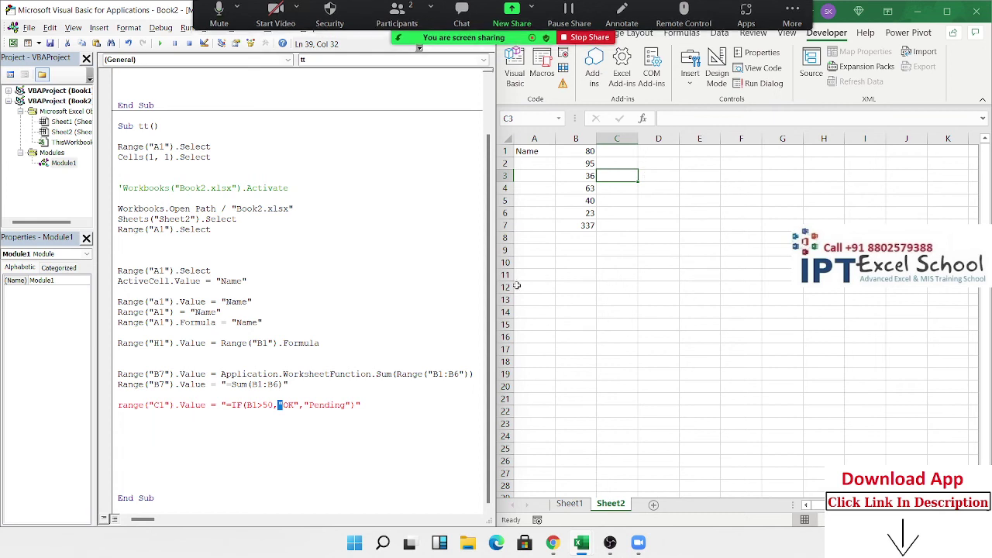
left_click(279, 405)
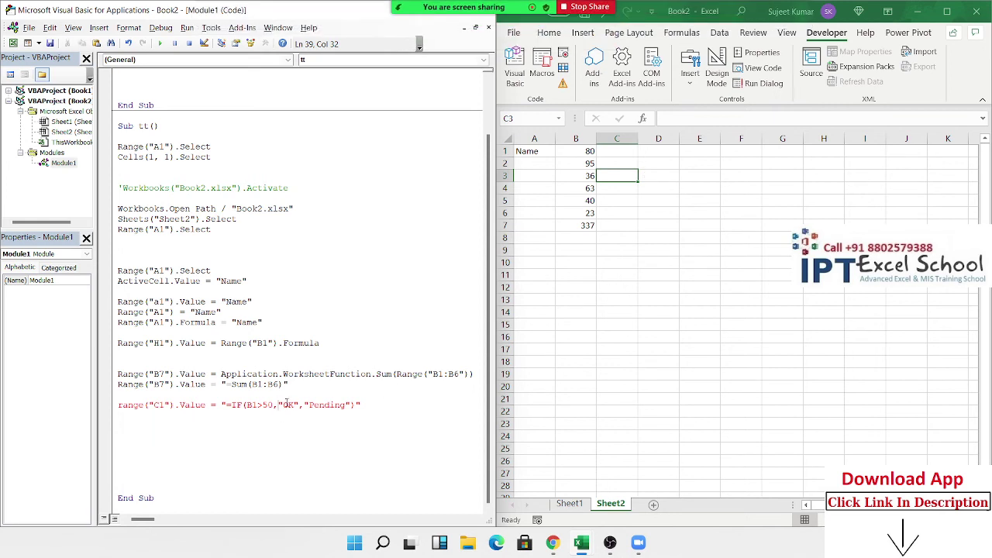
type("\"\"")
type("\"OK\"")
- Edit line 39 so the string reads "=IF(B1>50,""OK"",""Pending"")"
key("BackSpace")
key("Left")
key("BackSpace")
key("Right")
type("\"")
type("\"")
left_click(119, 415)
- Enter =IF(B1>50,"OK","Pending") in C1 so it shows OK, then select C2:C7
left_click(611, 150)
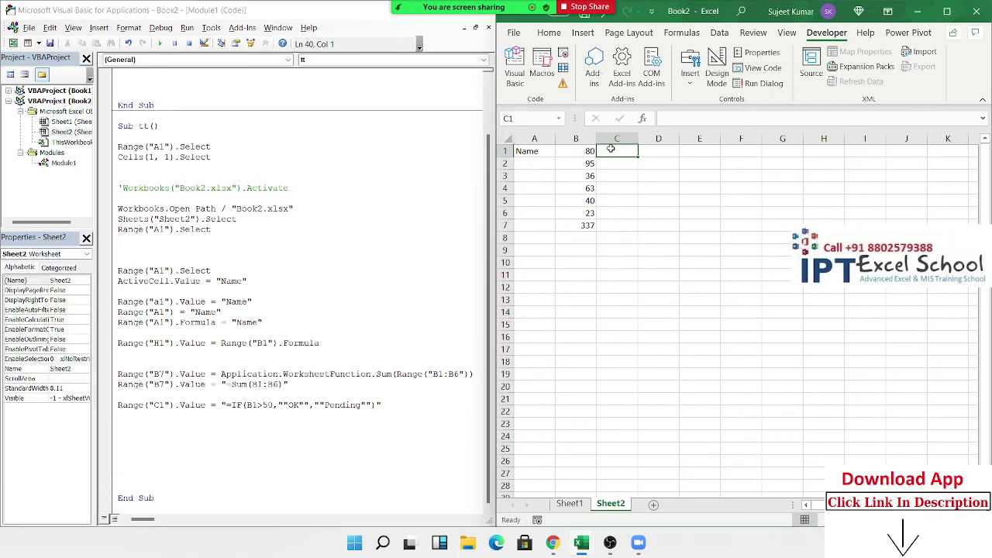
type("=IF(B1>50,\"OK\",\"Pending\")")
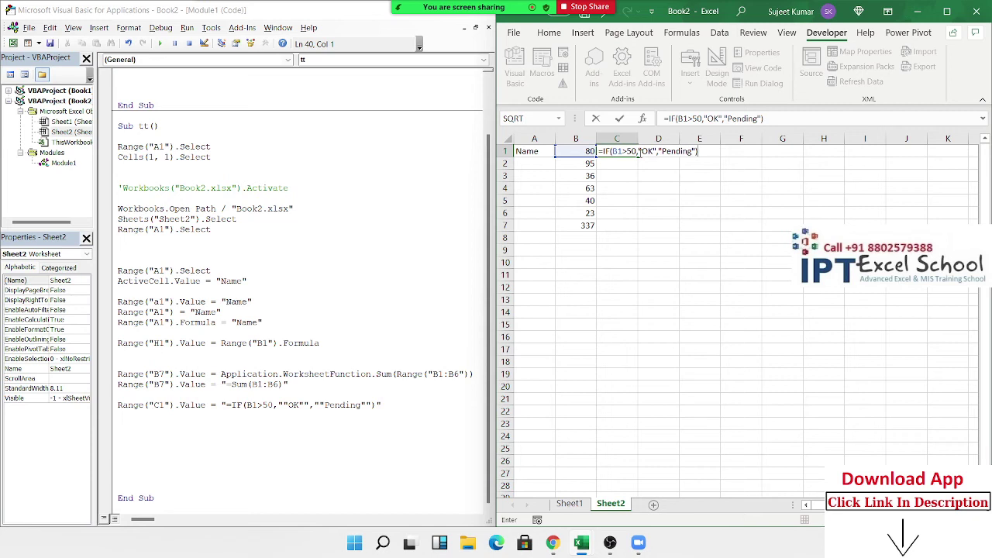
key("Return")
left_click(632, 154)
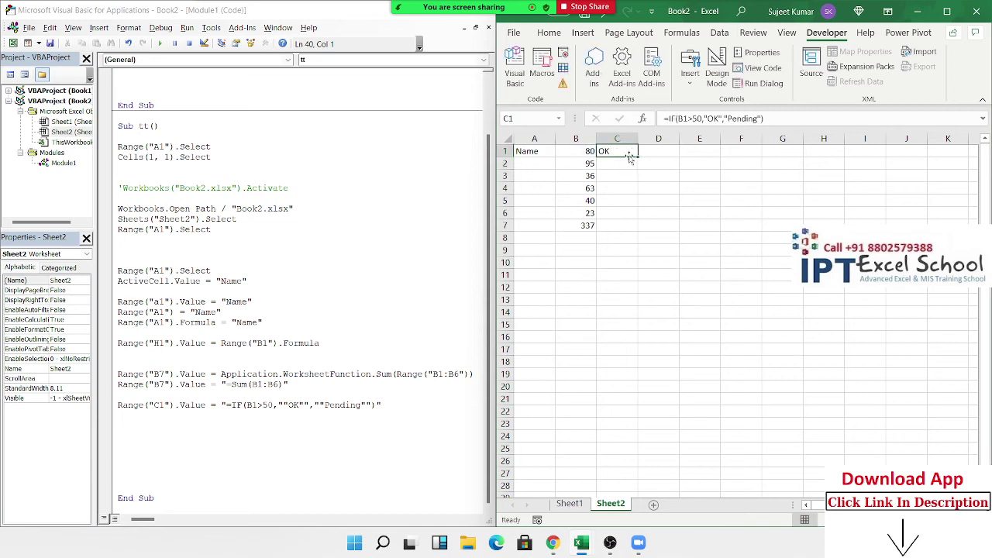
left_click_drag(618, 164, 621, 222)
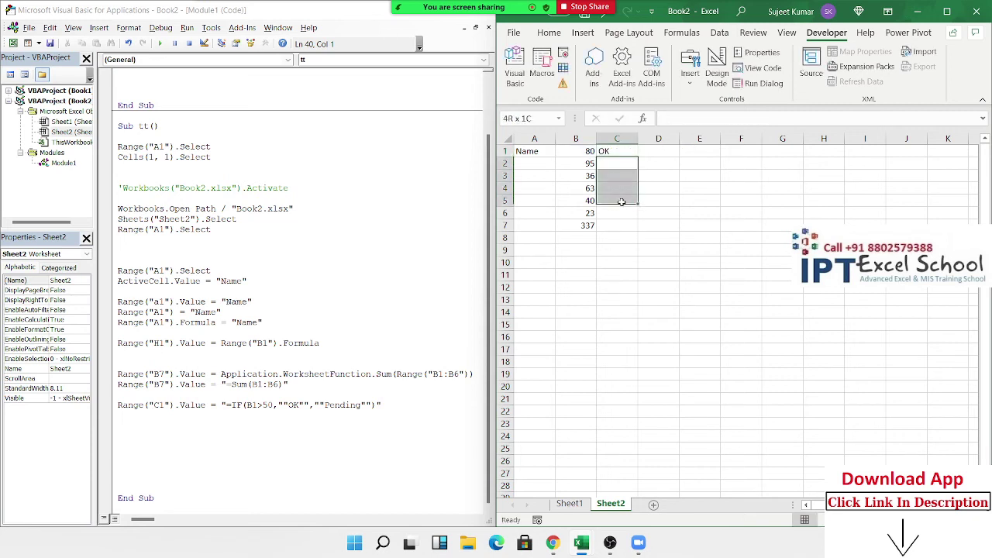
- Add a Range("C1").Copy line to macro tt
left_click(173, 433)
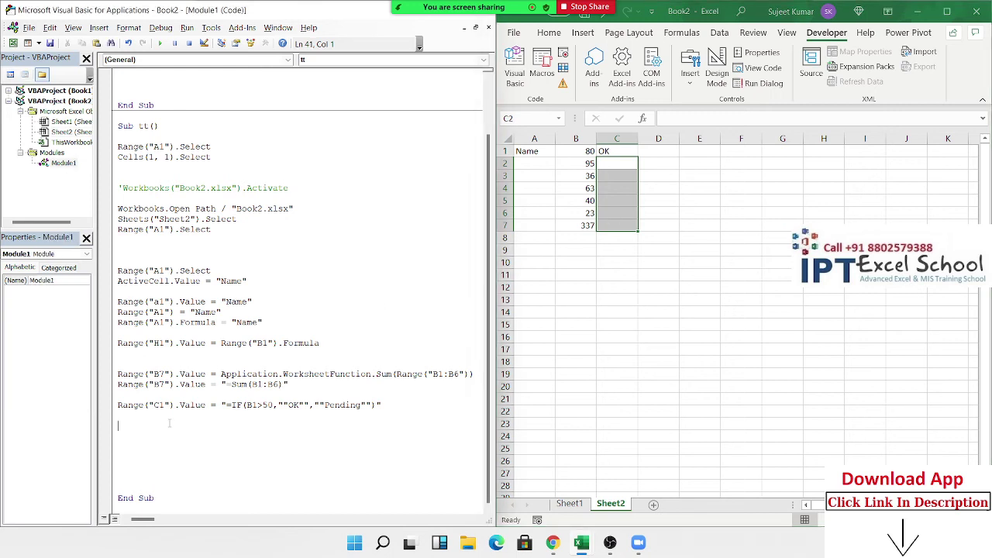
type("rang")
type("e")
type("(\"")
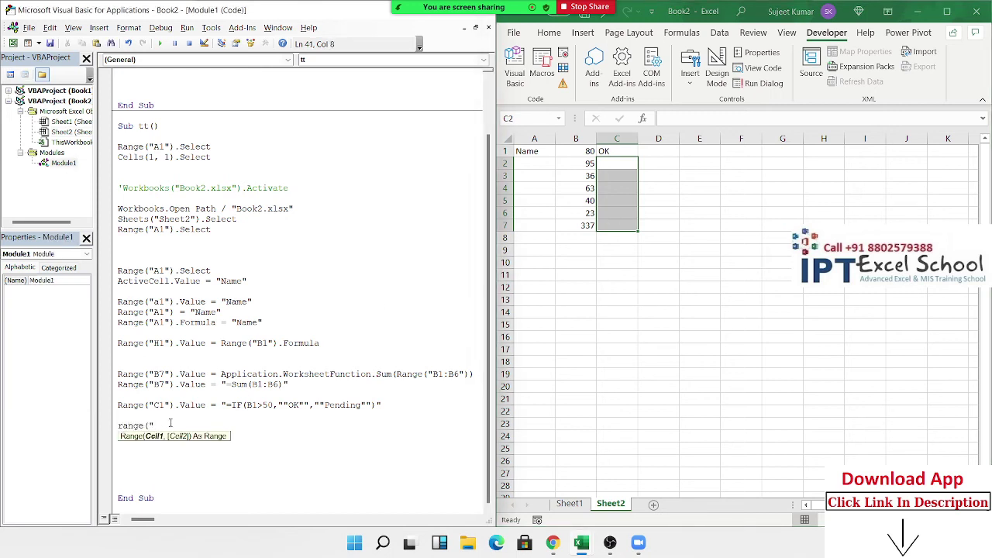
type("C1\")")
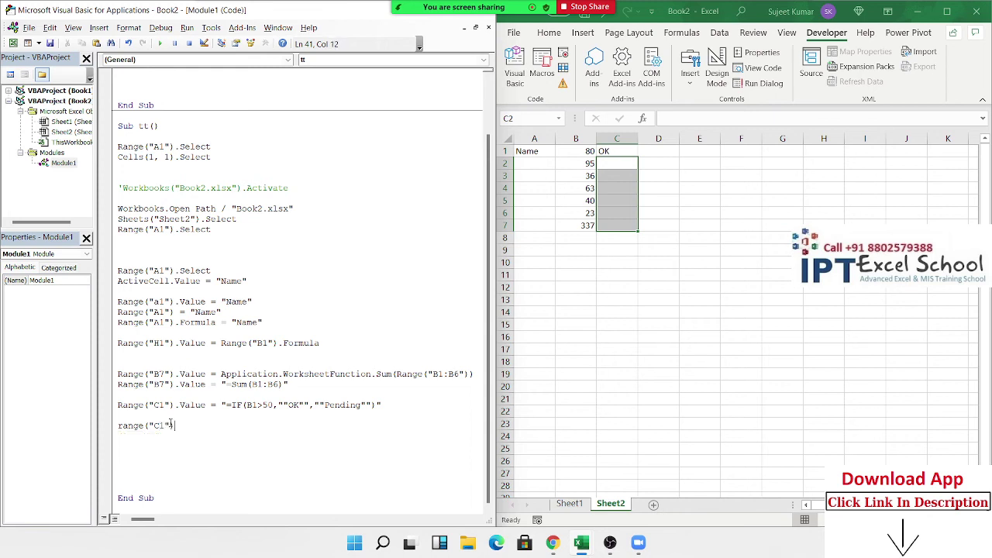
type(".co")
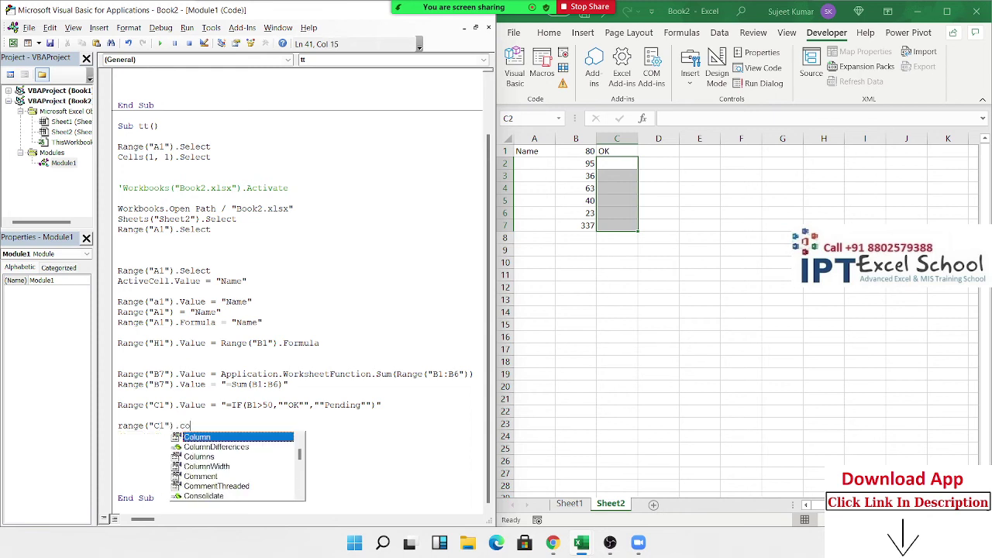
type("py")
key("Return")
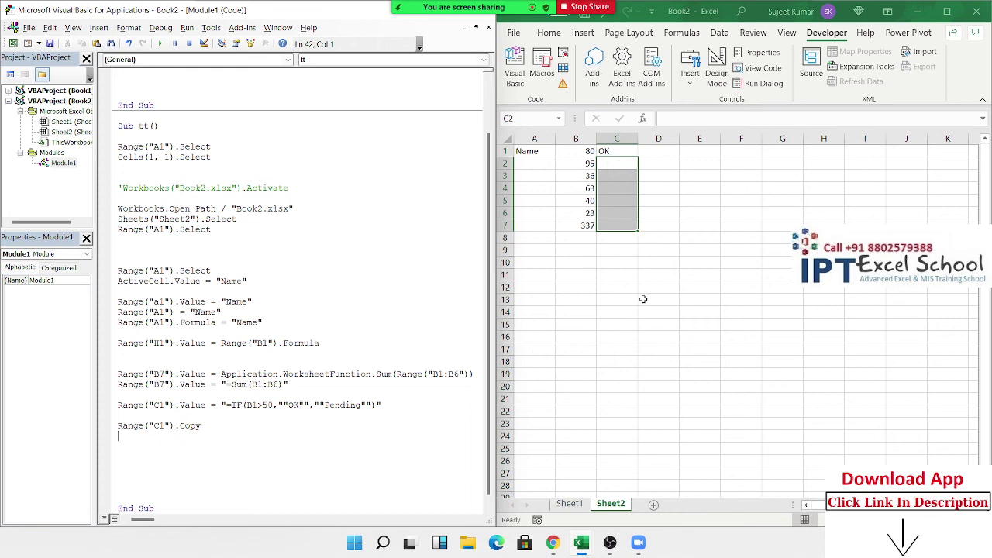
- Add Range("C2:C7").Select followed by an ActiveSheet.Paste line
type("\\")
key("BackSpace")
key("Return")
type("r")
type("ange(\"")
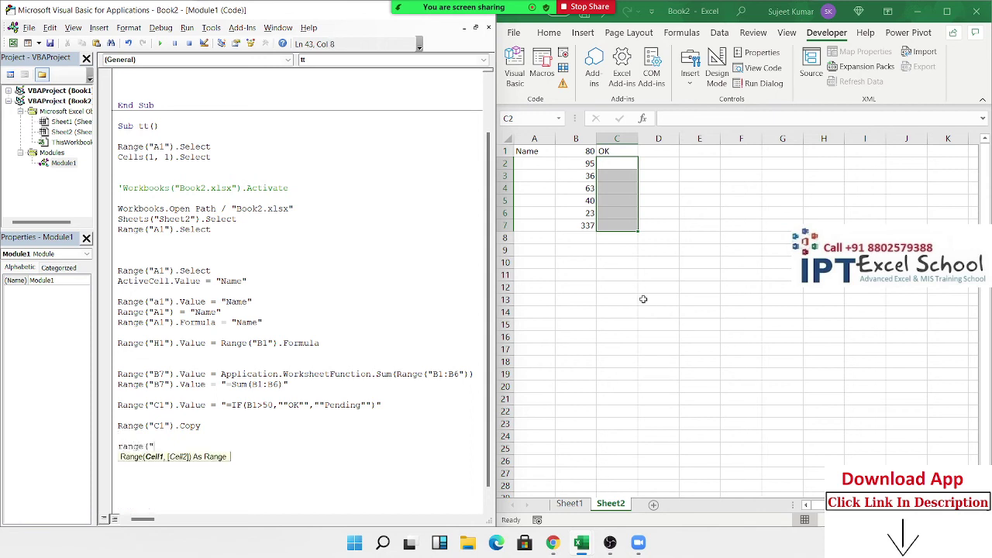
type("C2")
type(":C")
type("e")
key("BackSpace")
type("7")
type("\").")
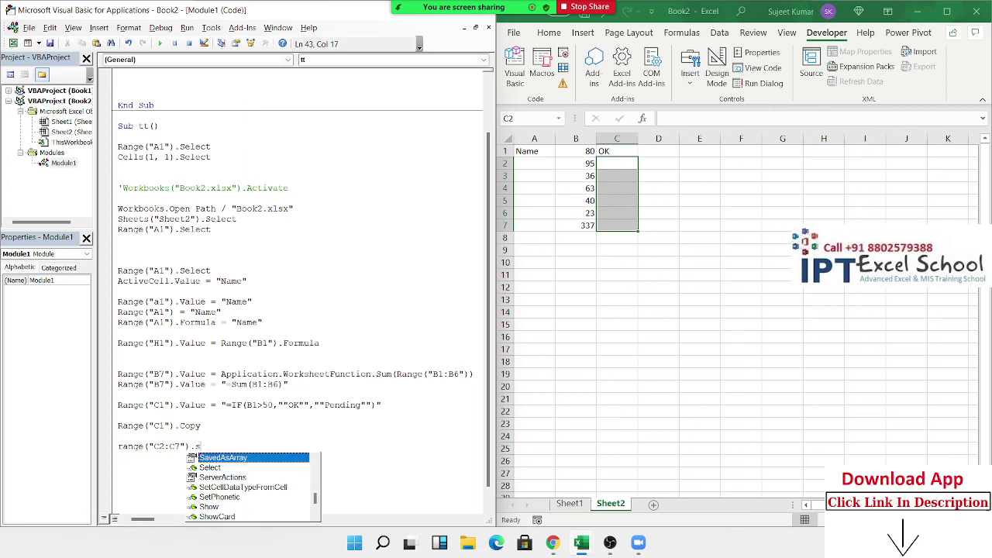
type("se")
key("Return")
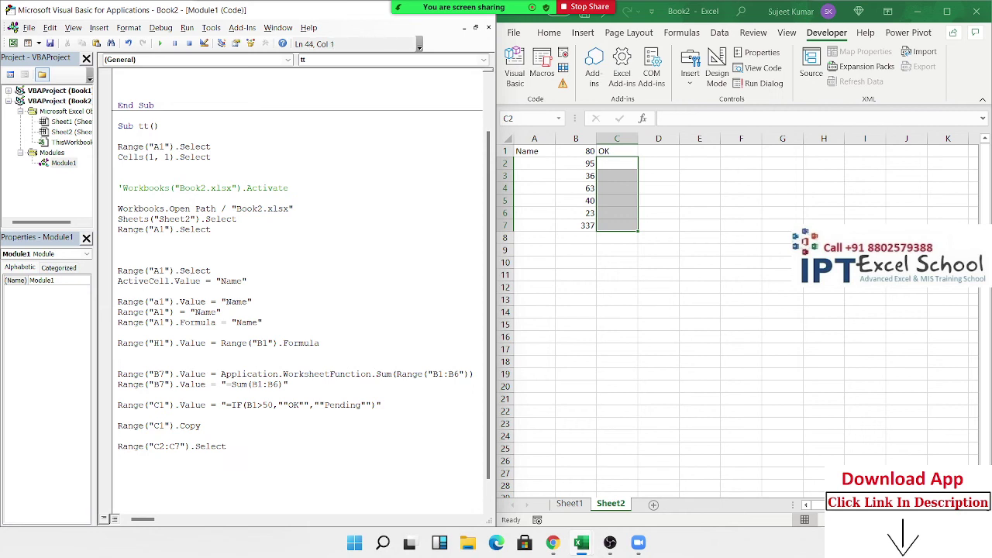
type("ac")
type("tive")
type("sheet")
type(".paste")
- Replace .Select on the C2:C7 line with .PasteSpecial xlPasteAll
key("Return")
left_click(206, 446)
left_click(190, 447)
key("Delete")
key("Delete")
key("Delete")
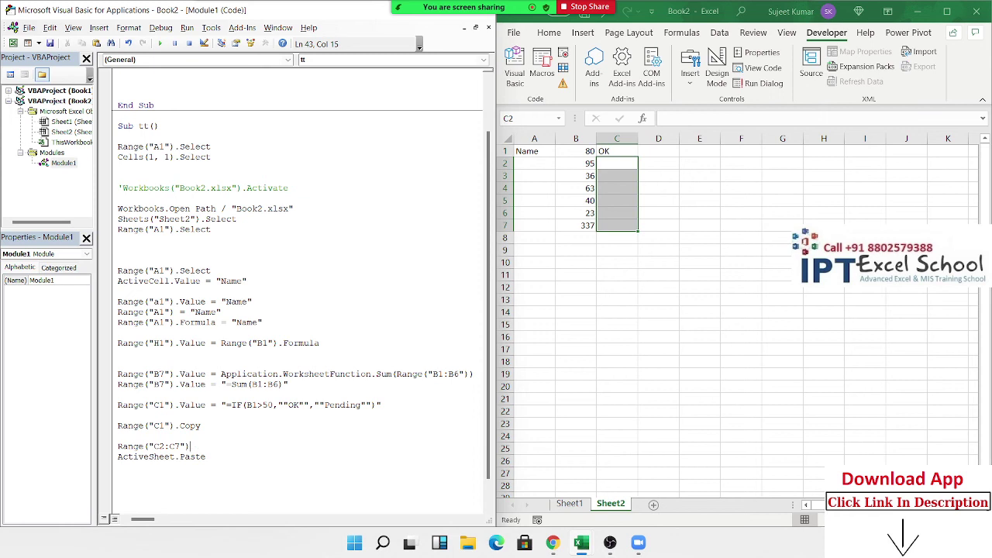
type(".p")
key("Down")
key("Down")
key("Down")
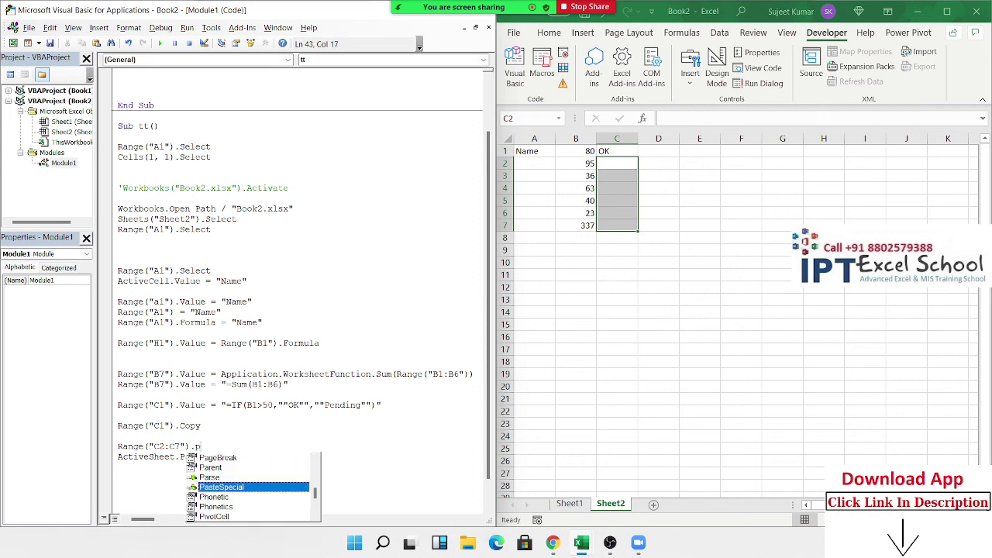
key("Tab")
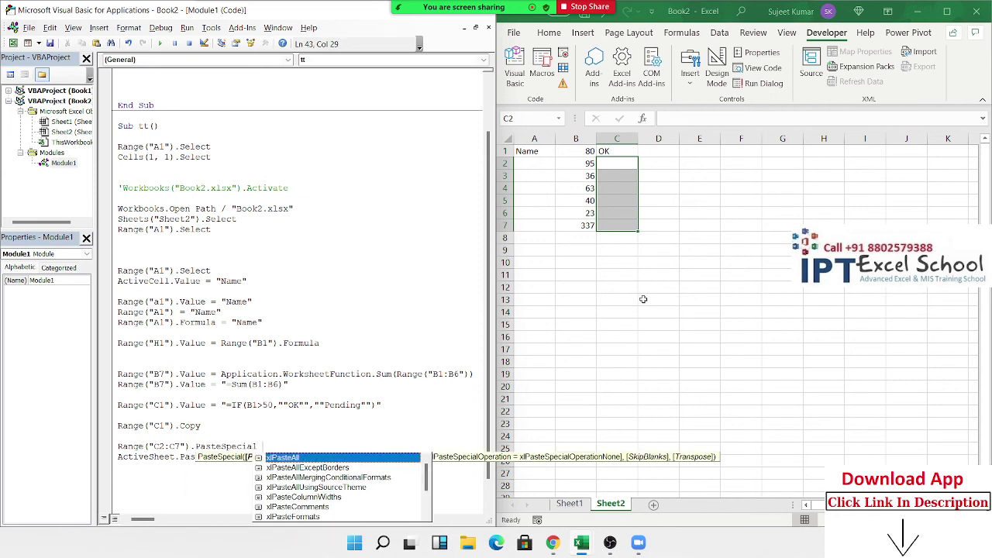
key("Tab")
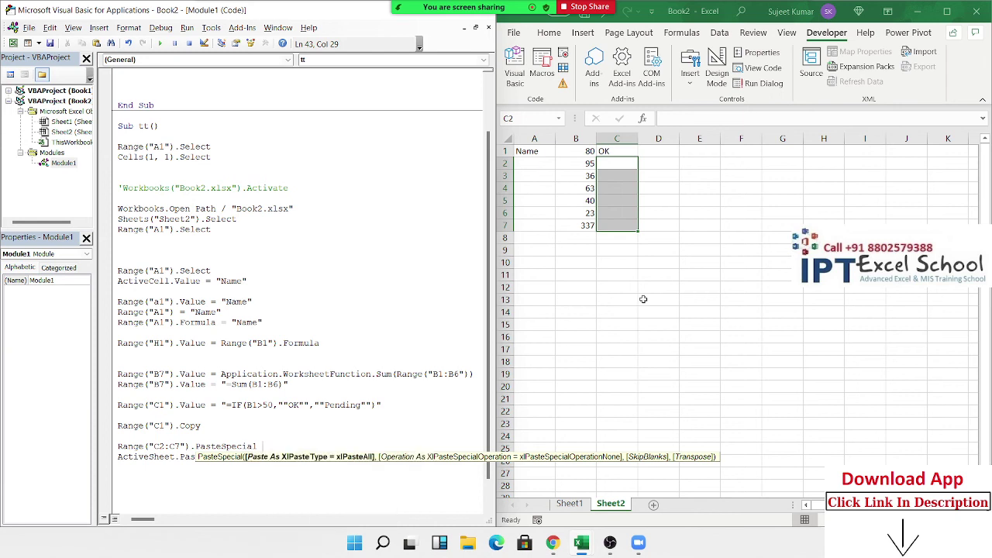
left_click(746, 240)
left_click(616, 151)
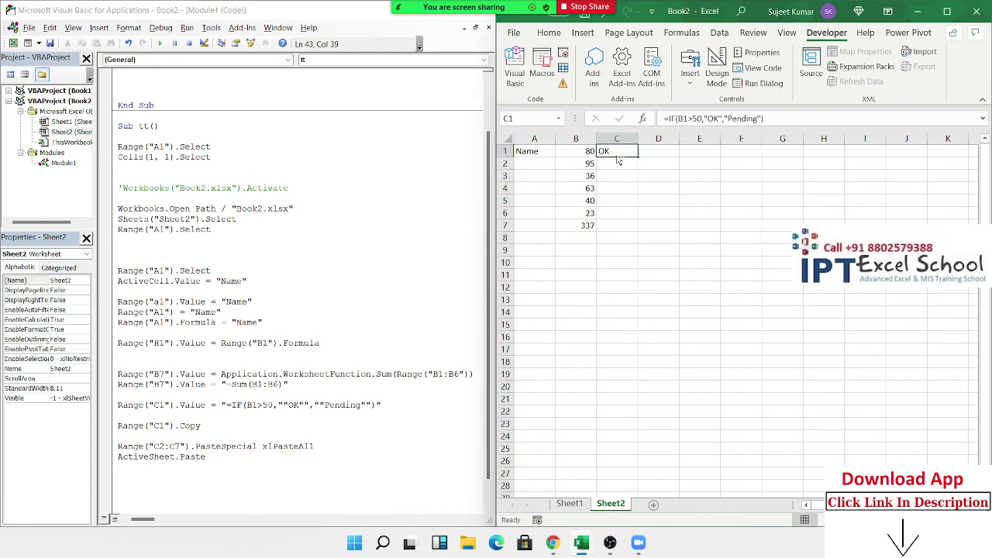
key("ctrl+c")
key("ctrl+v")
left_click_drag(613, 164, 606, 221)
right_click(607, 210)
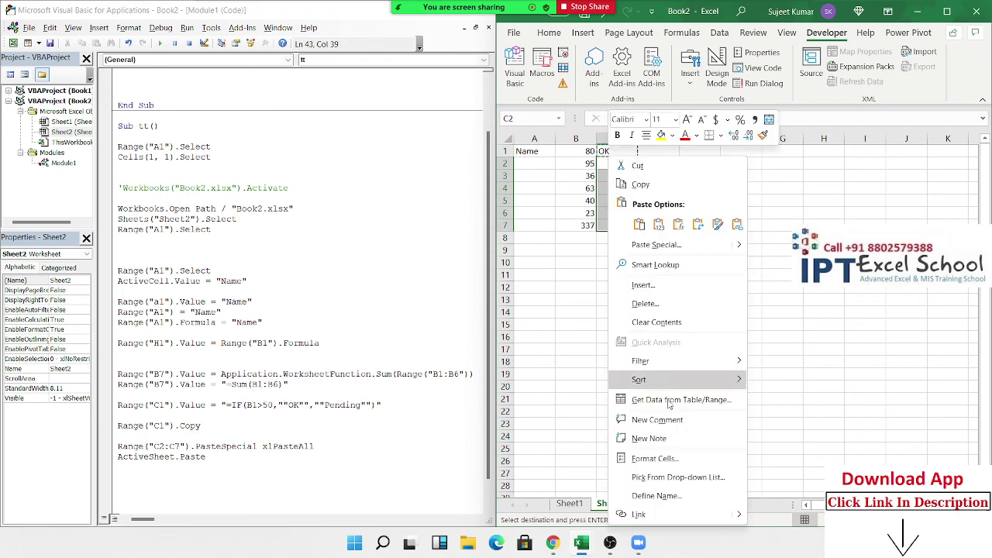
left_click(628, 246)
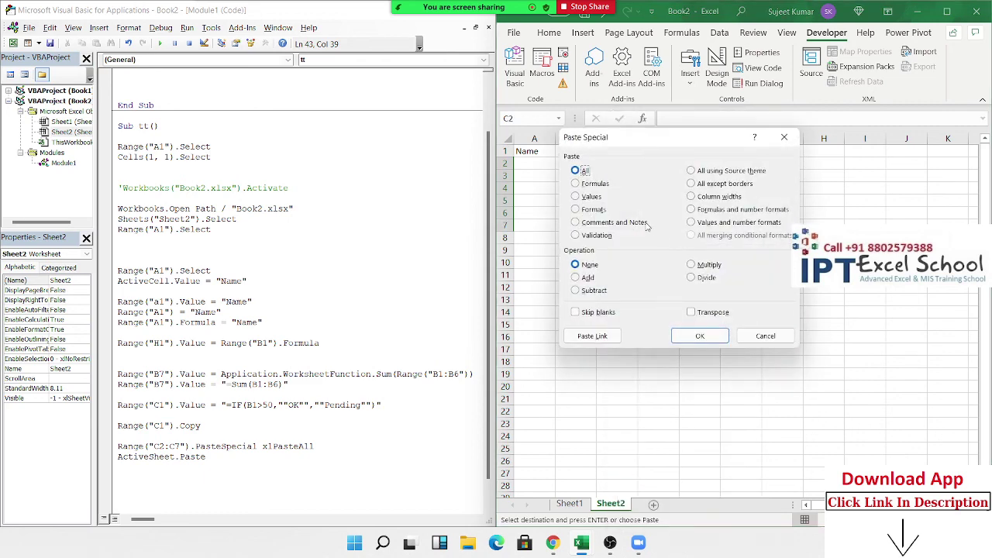
left_click_drag(616, 147, 744, 155)
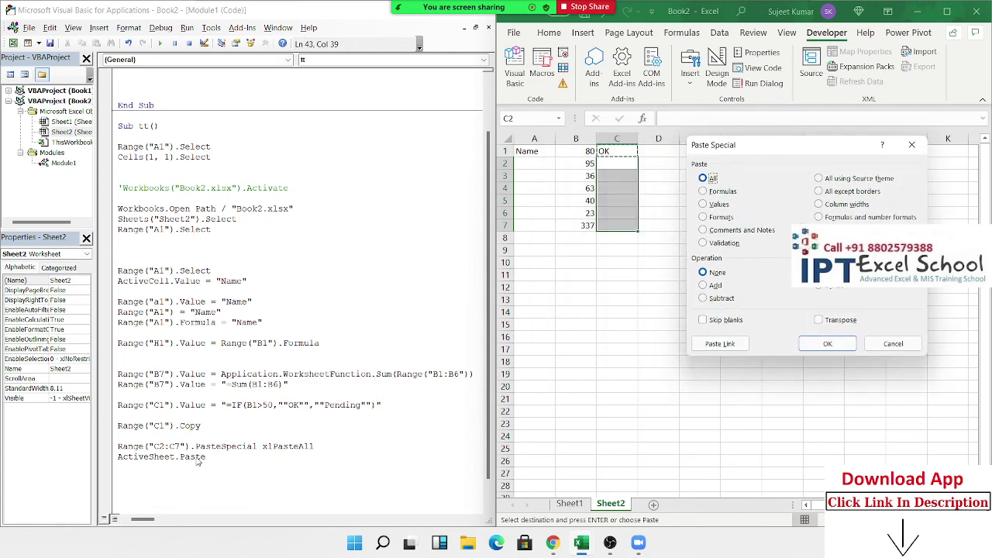
left_click(895, 343)
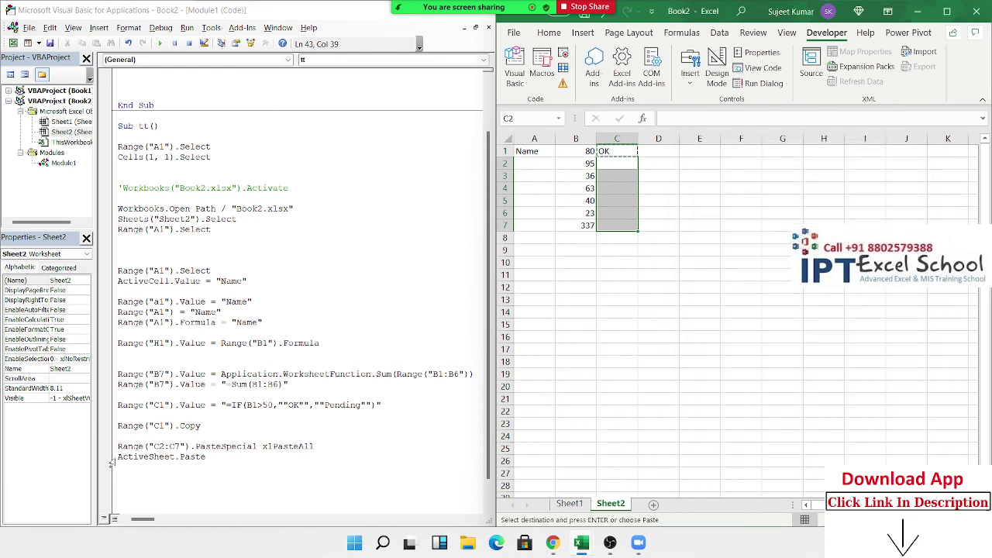
- Comment out the ActiveSheet.Paste line with an apostrophe
left_click(112, 459)
left_click(120, 457)
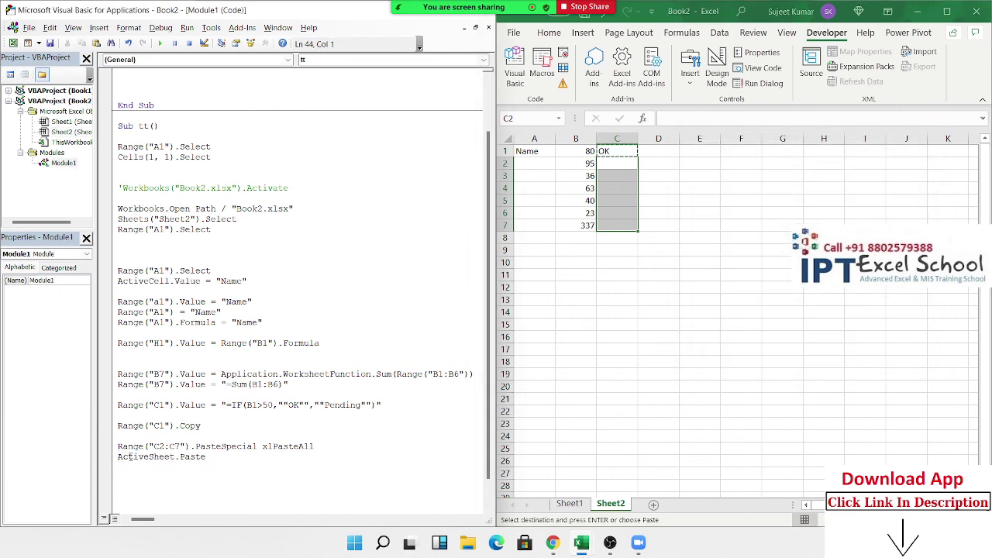
type("'")
left_click(160, 473)
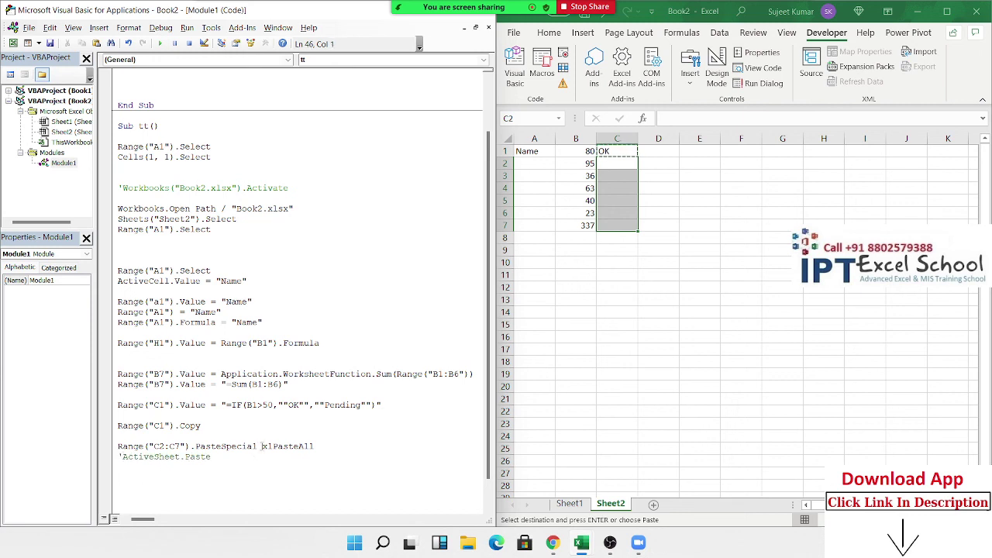
- Swap xlPasteAll for xlPasteValues on the C2:C7 PasteSpecial line
left_click_drag(262, 446, 378, 456)
left_click_drag(314, 447, 266, 440)
double_click(268, 447)
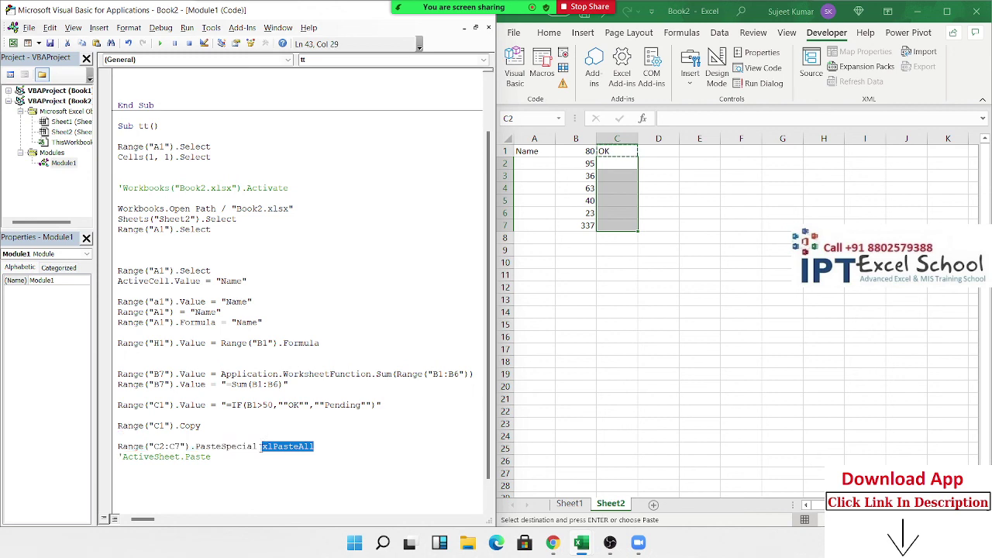
key("BackSpace")
key("BackSpace")
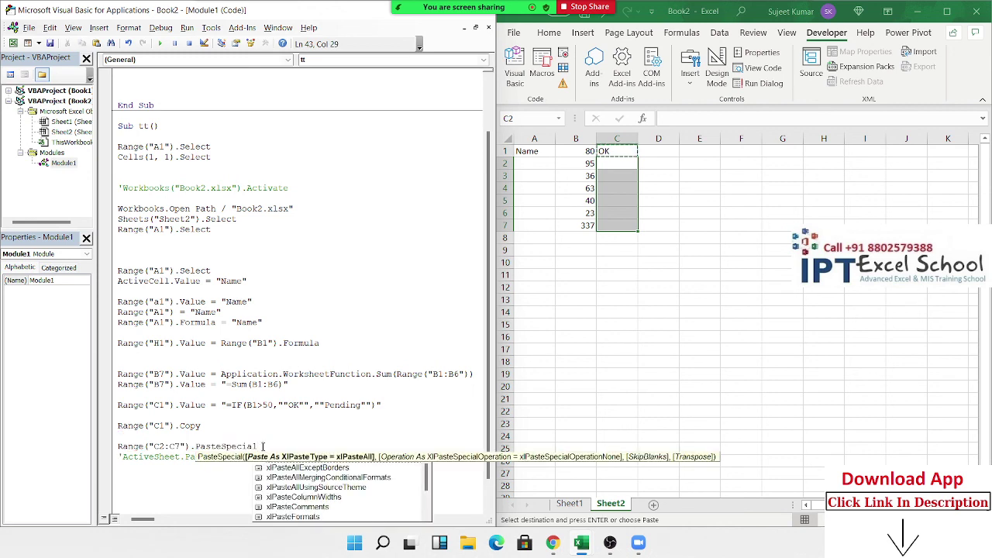
key("Down")
key("Down")
key("Down")
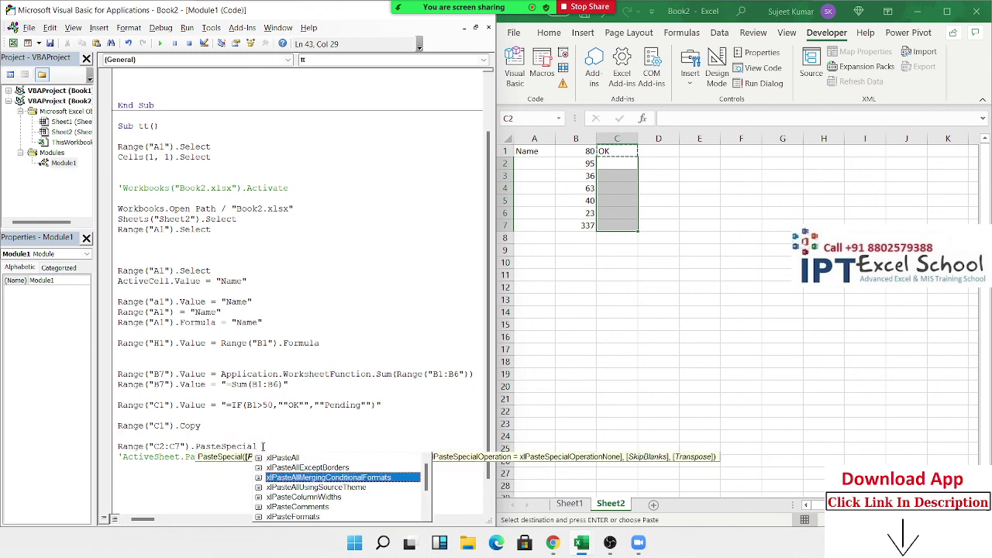
key("Down")
key("Down")
key("Down")
key("Down")
key("Down")
key("Down")
key("Down")
key("Down")
key("Down")
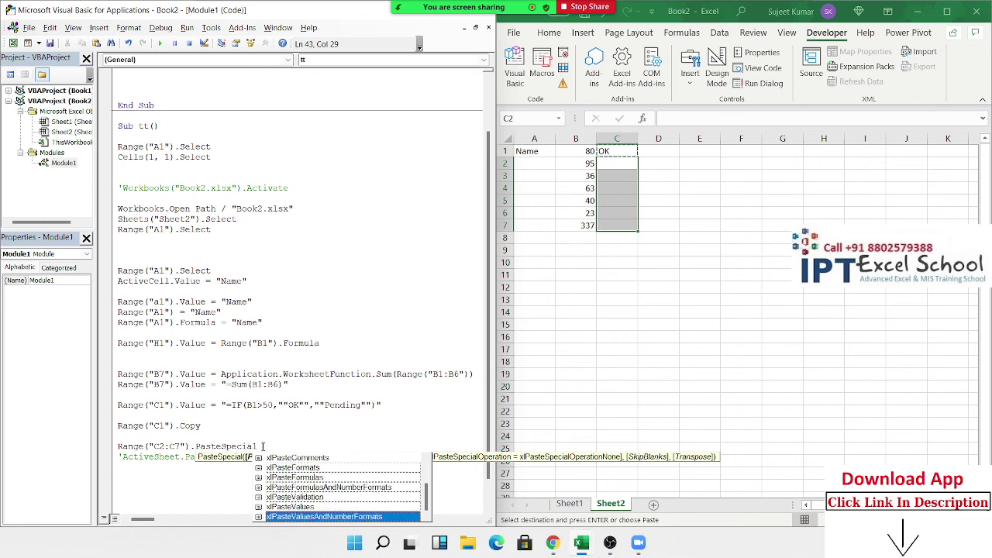
key("Up")
key("Up")
key("Down")
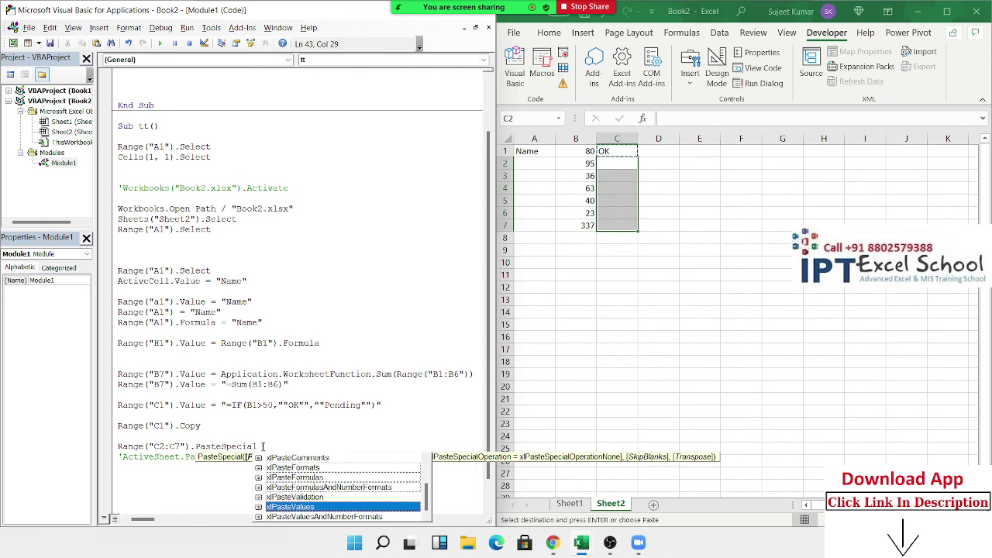
key("Tab")
- Add a comma after xlPasteValues and browse to xlPasteSpecialOperationNone
type(",")
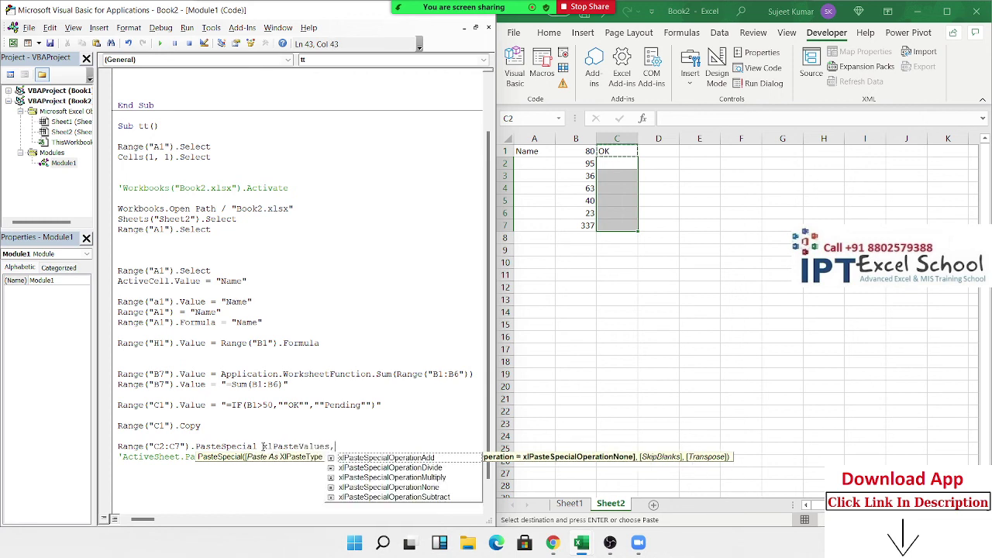
key("Down")
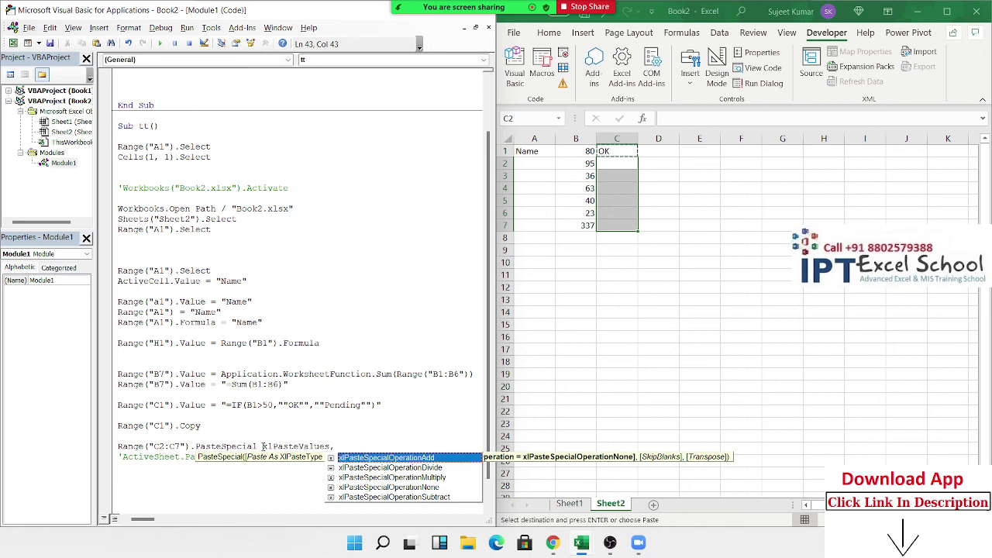
key("Down")
key("Down")
key("Down")
key("Up")
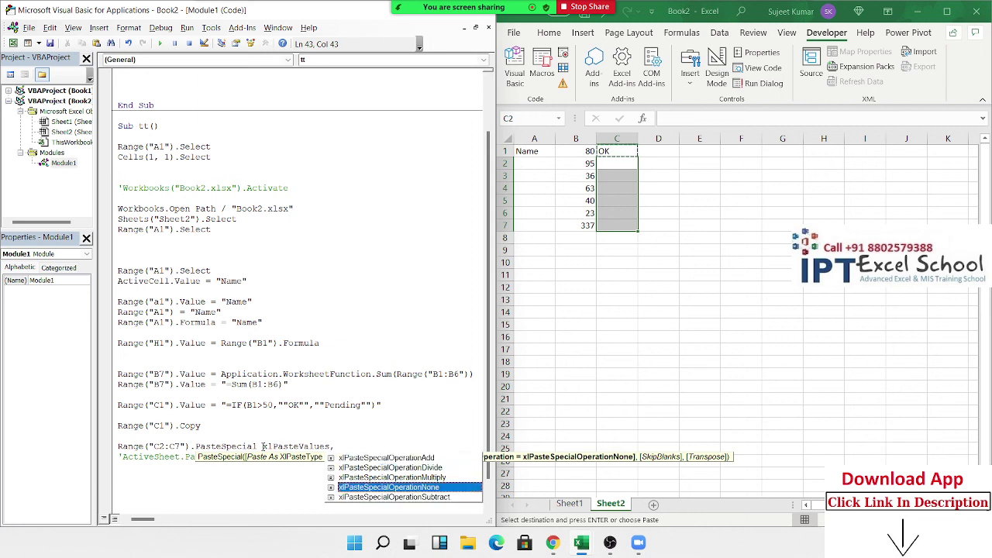
- Open Excel's Paste Special options from cell C13 for comparison, then close them
right_click(612, 297)
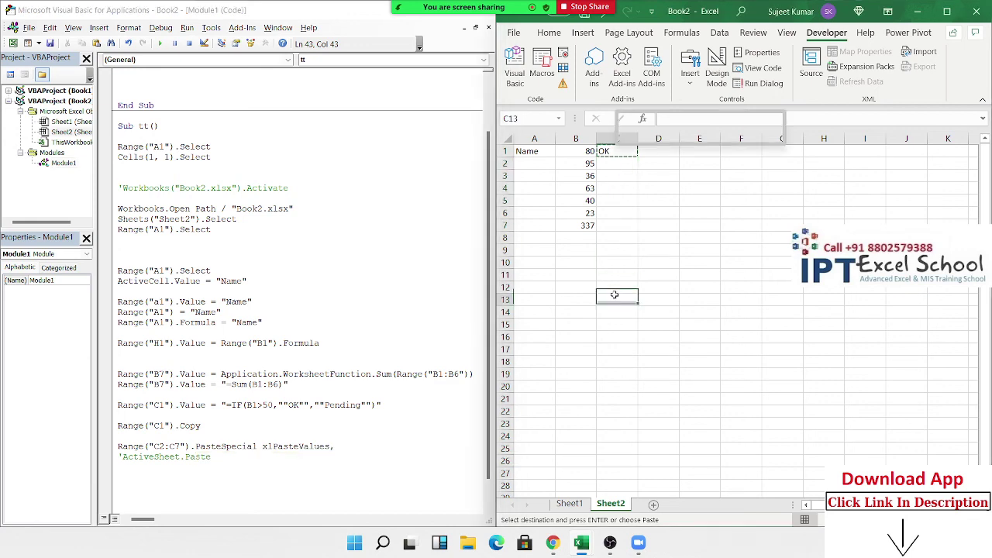
left_click(663, 244)
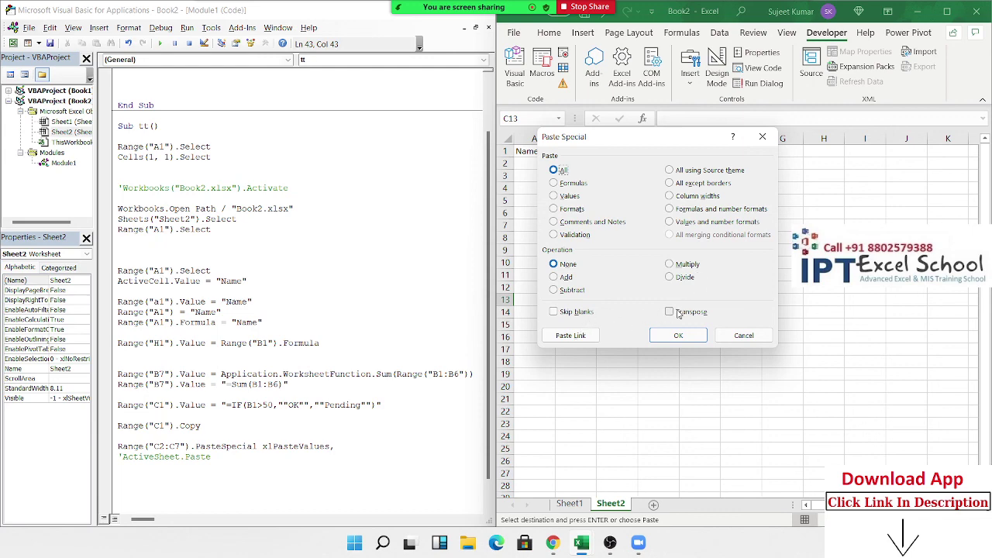
left_click(473, 360)
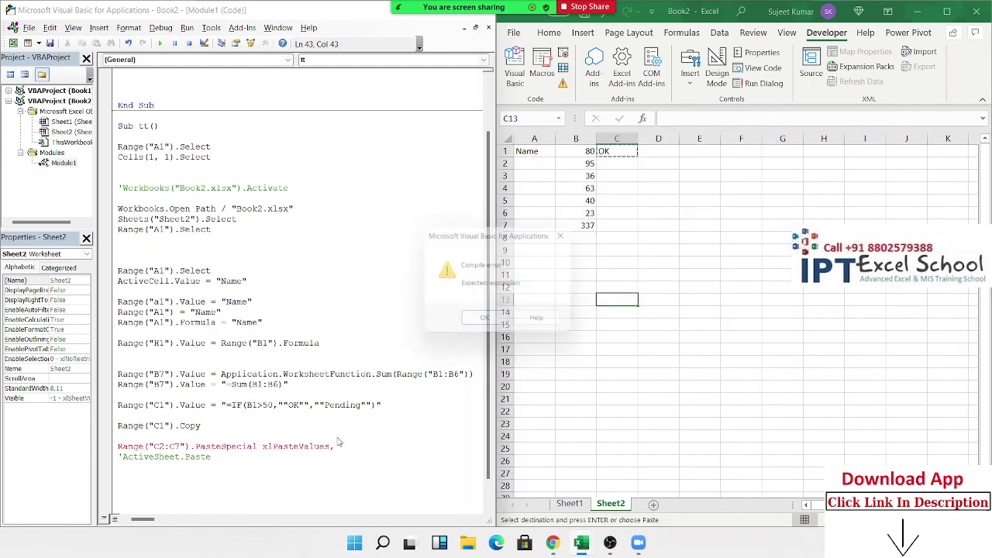
- Dismiss the compile error and remove the argument after PasteSpecial on the C2:C7 line
key("Return")
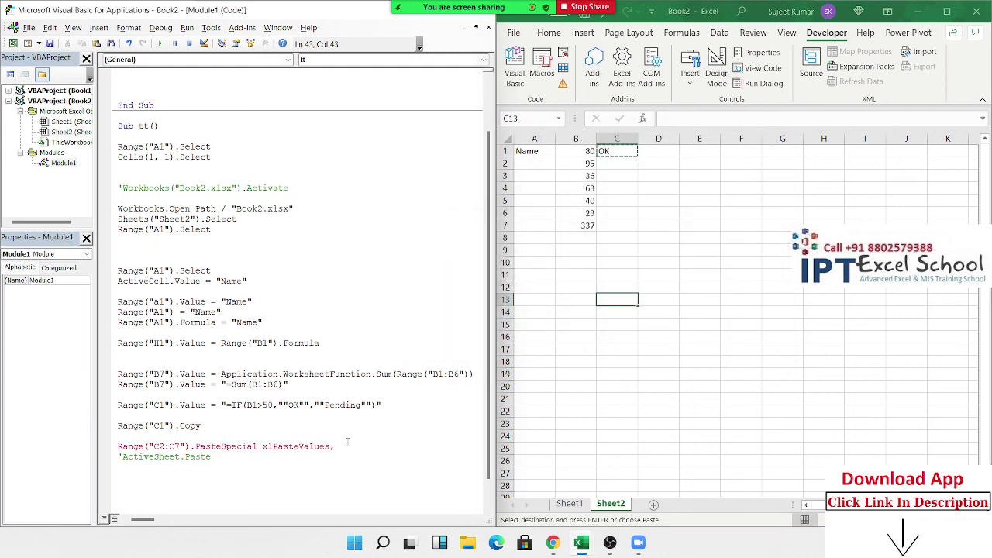
key("BackSpace")
key("BackSpace")
key("BackSpace")
key("BackSpace")
key("BackSpace")
key("BackSpace")
key("BackSpace")
key("BackSpace")
key("BackSpace")
key("BackSpace")
type("l")
left_click(210, 456)
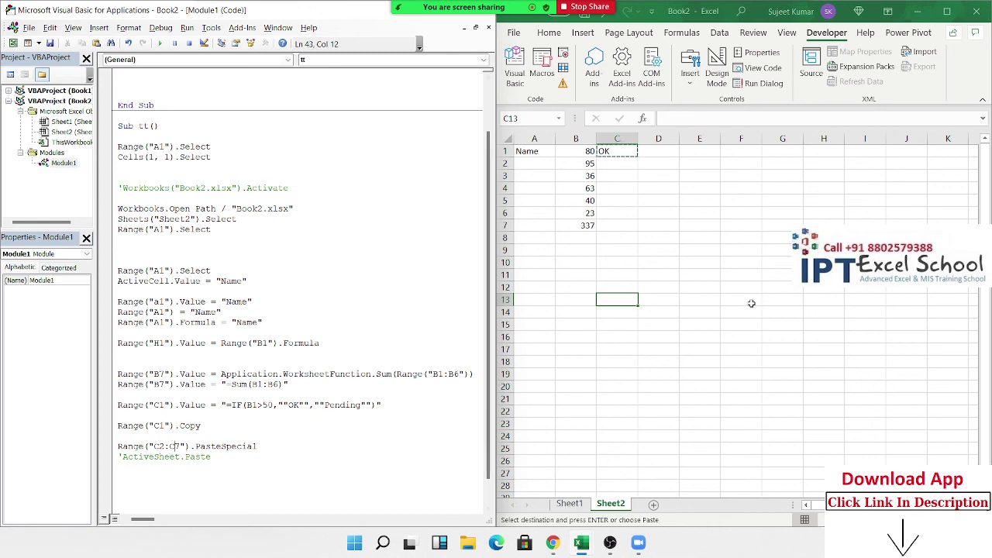
- Clear the old data in A1:E11 and return to A1
left_click_drag(702, 273, 517, 142)
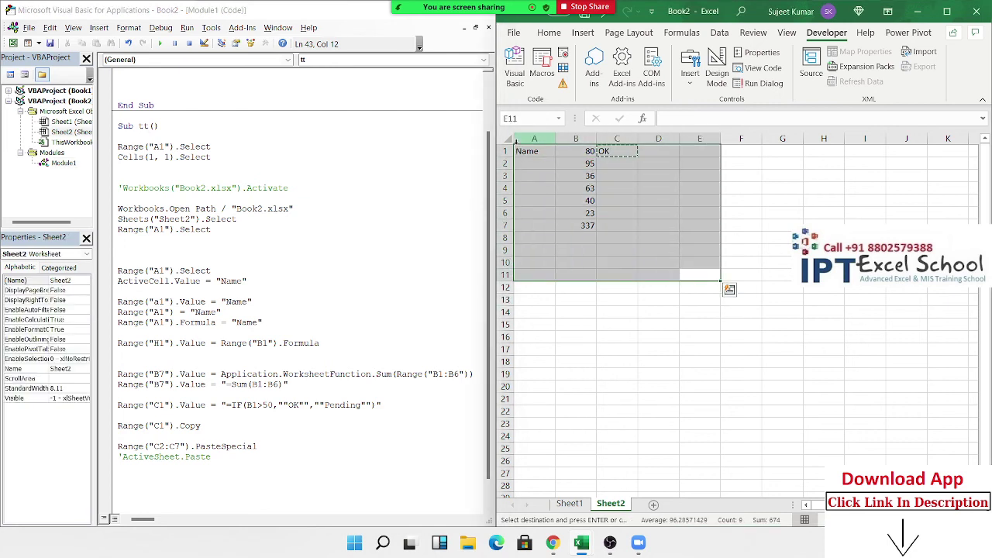
key("Delete")
key("Up")
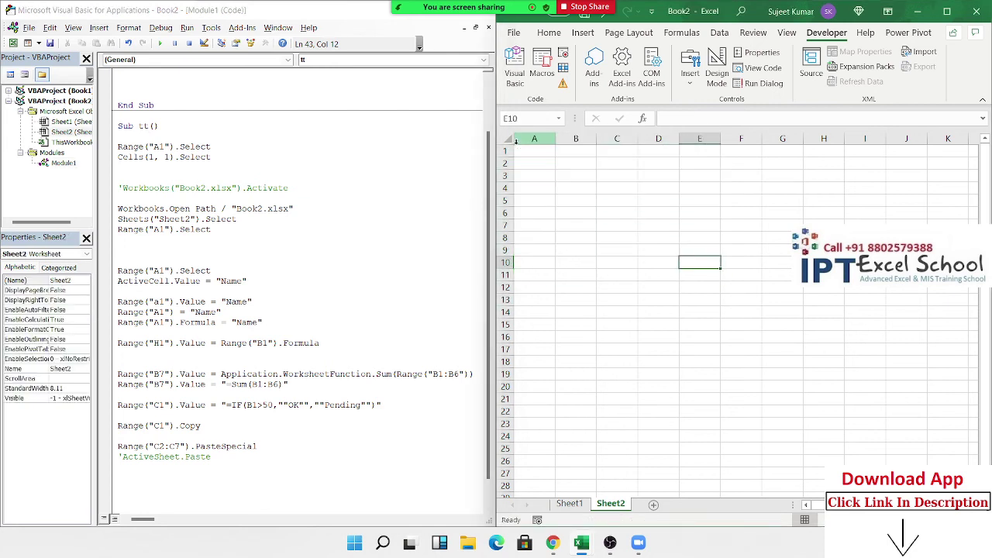
key("ctrl+Up")
key("ctrl+Left")
- Enter =RANDBETWEEN(10,90) in A1 and fill it across A1:I19
type("=")
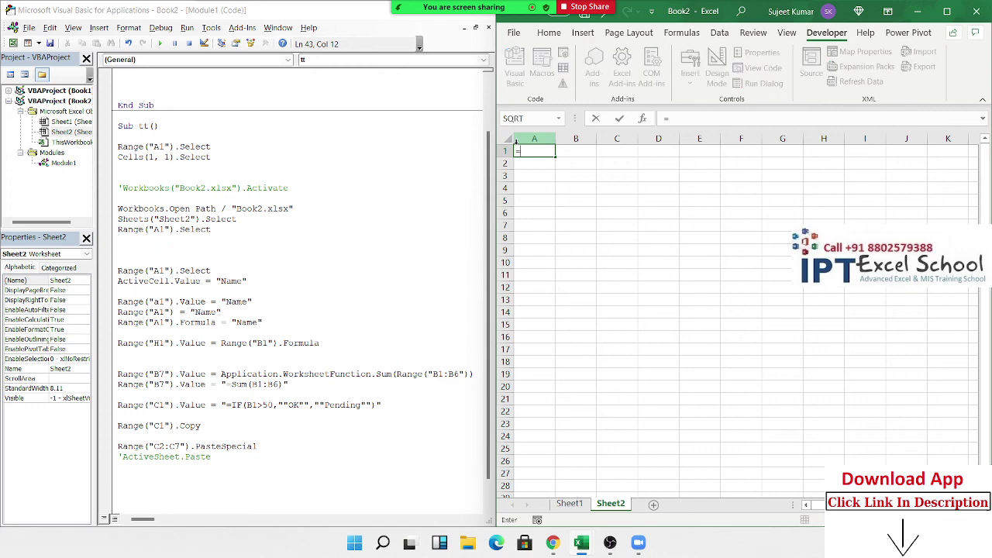
type("RA")
type("NDB")
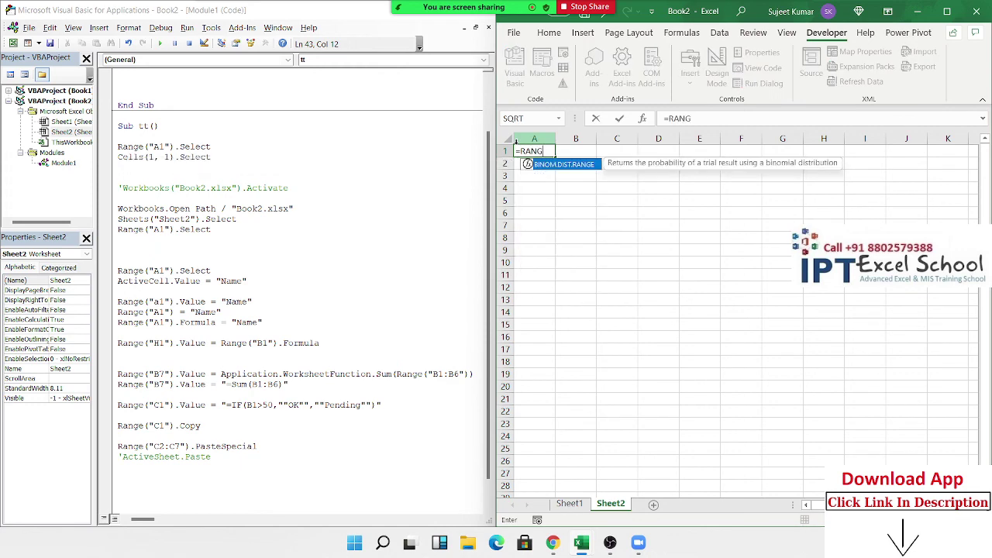
key("BackSpace")
key("BackSpace")
key("BackSpace")
key("BackSpace")
key("BackSpace")
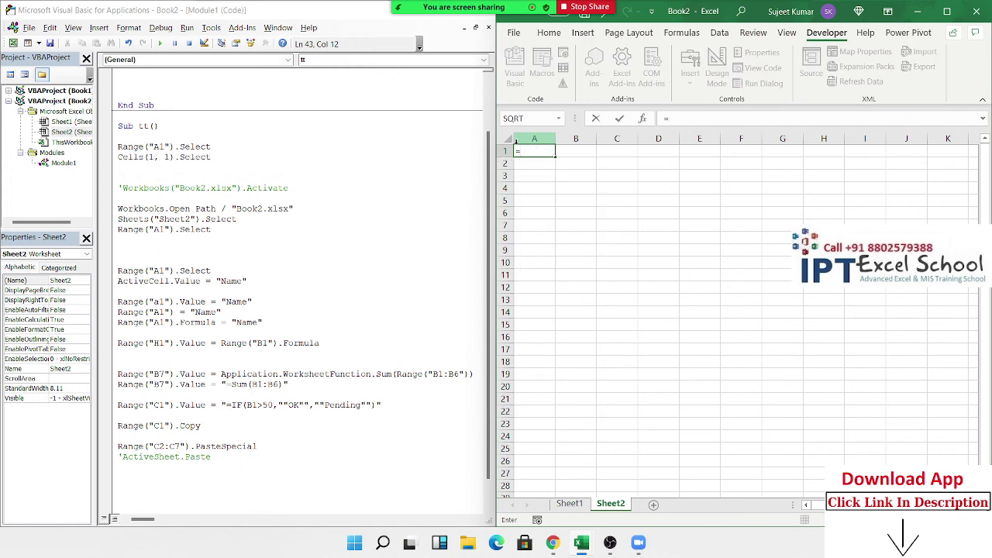
type("RANGE")
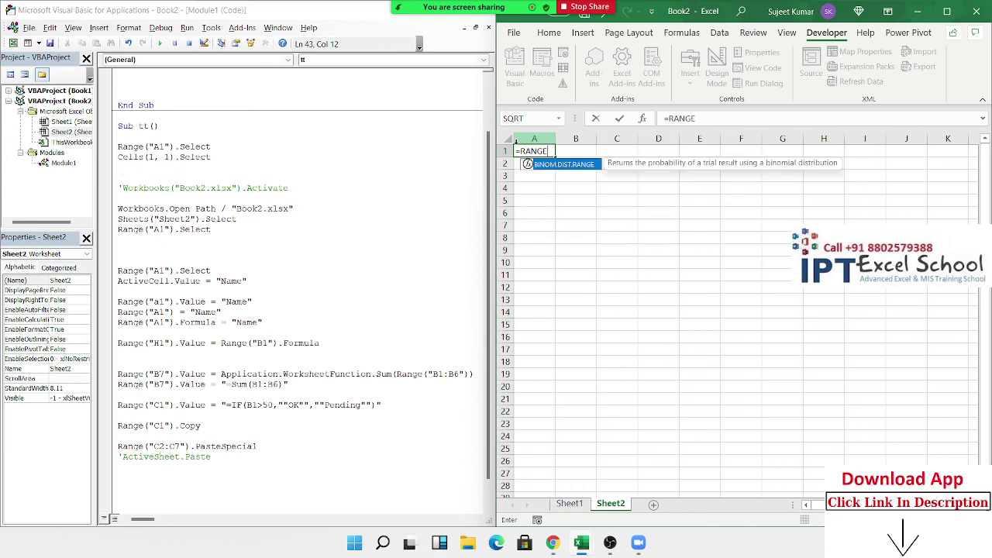
key("BackSpace")
key("BackSpace")
key("BackSpace")
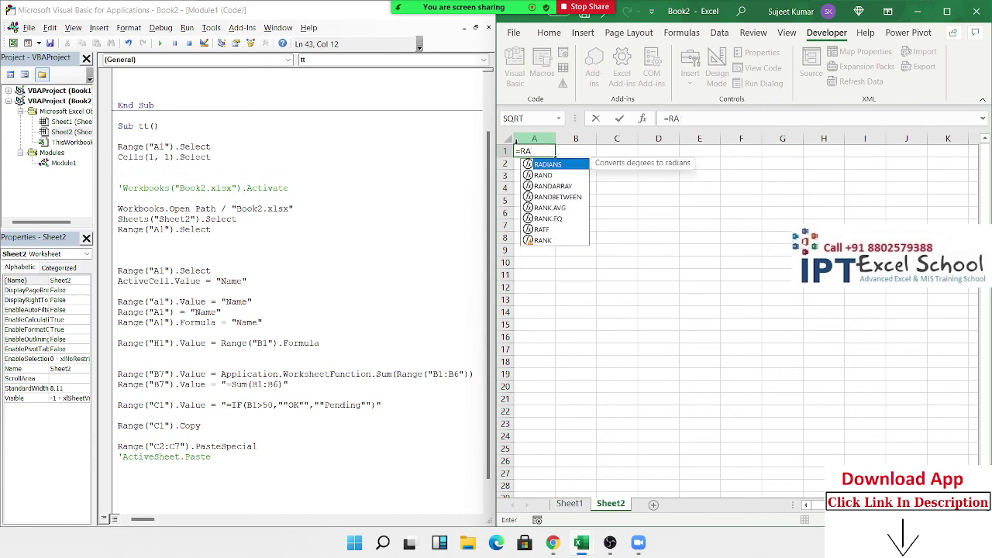
type("ND")
key("Down")
key("Down")
key("Tab")
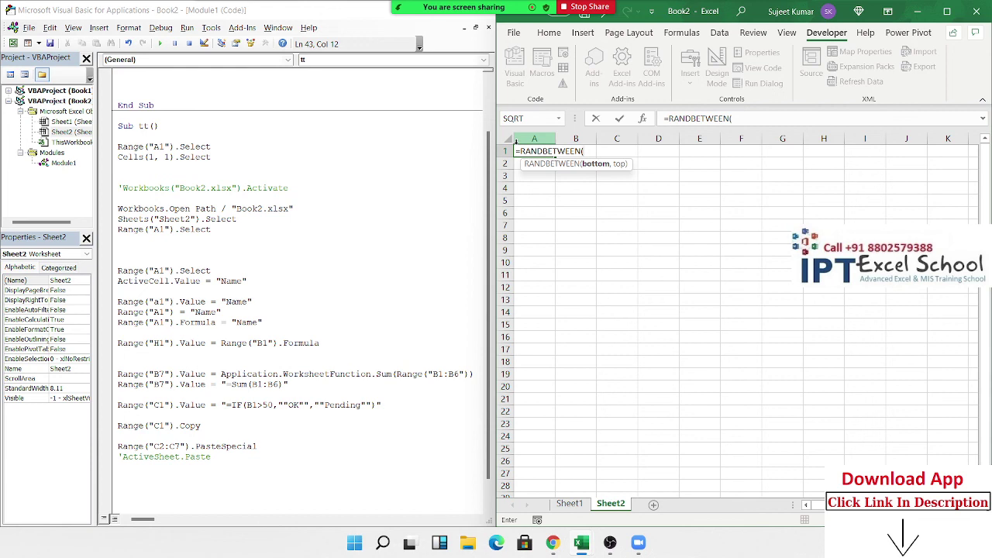
type("1,10")
type("0,90")
key("Return")
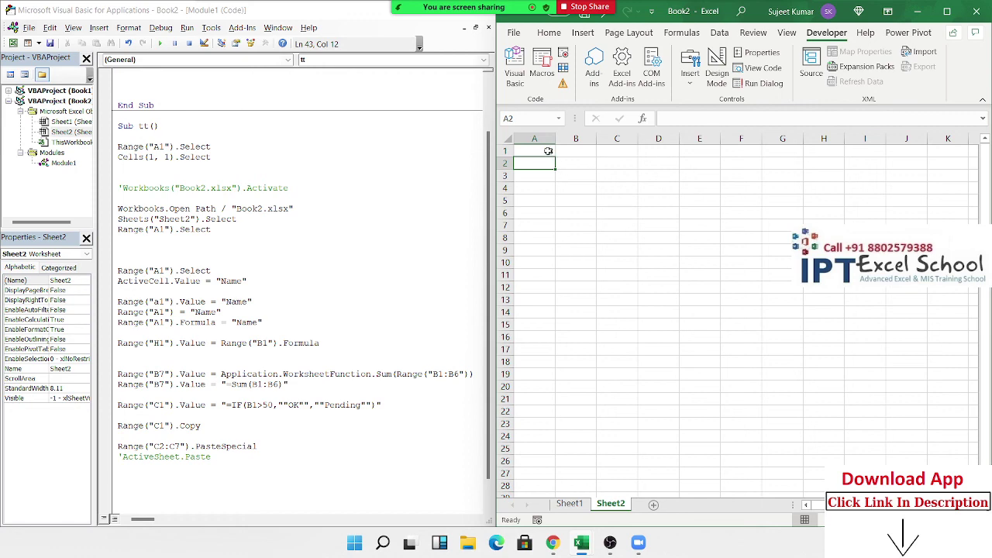
left_click_drag(549, 152, 854, 376)
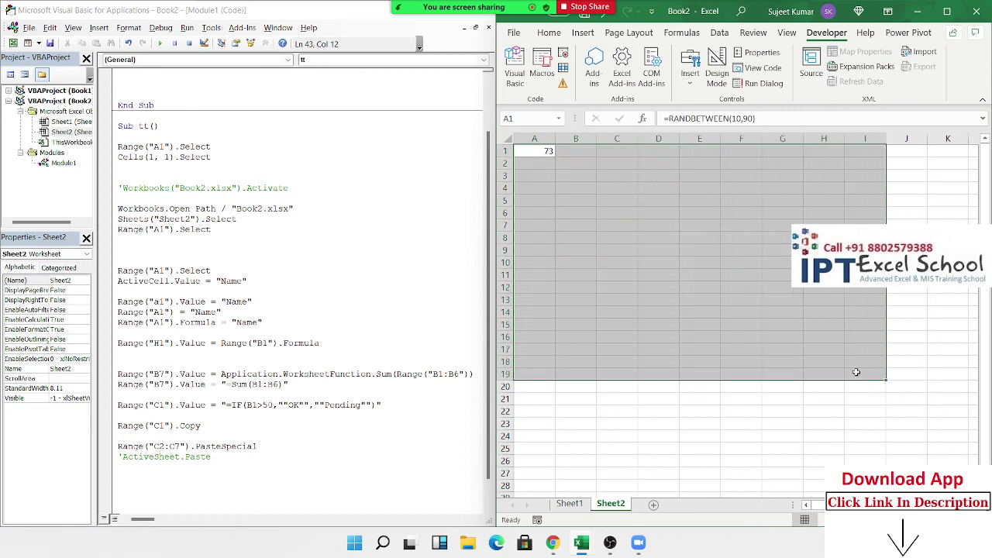
key("F2")
key("ctrl+Return")
- Copy the A1:I19 random grid and paste it back as values
key("ctrl+c")
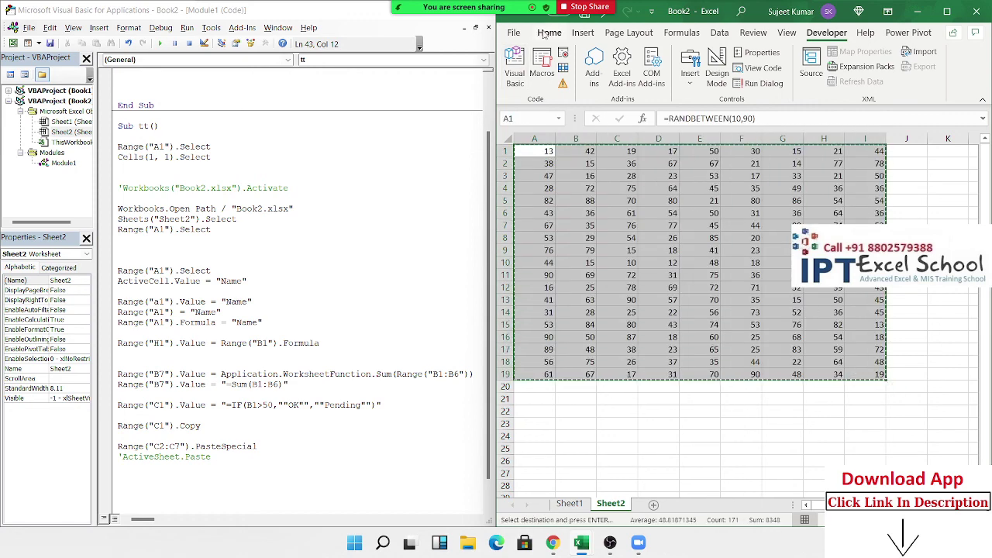
left_click(548, 33)
left_click(514, 82)
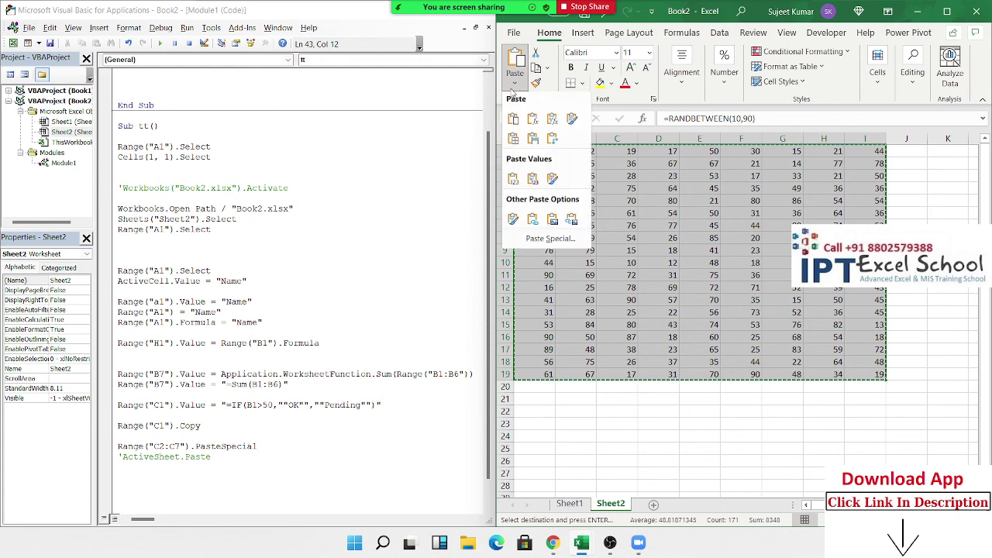
left_click(513, 178)
left_click(577, 237)
key("Escape")
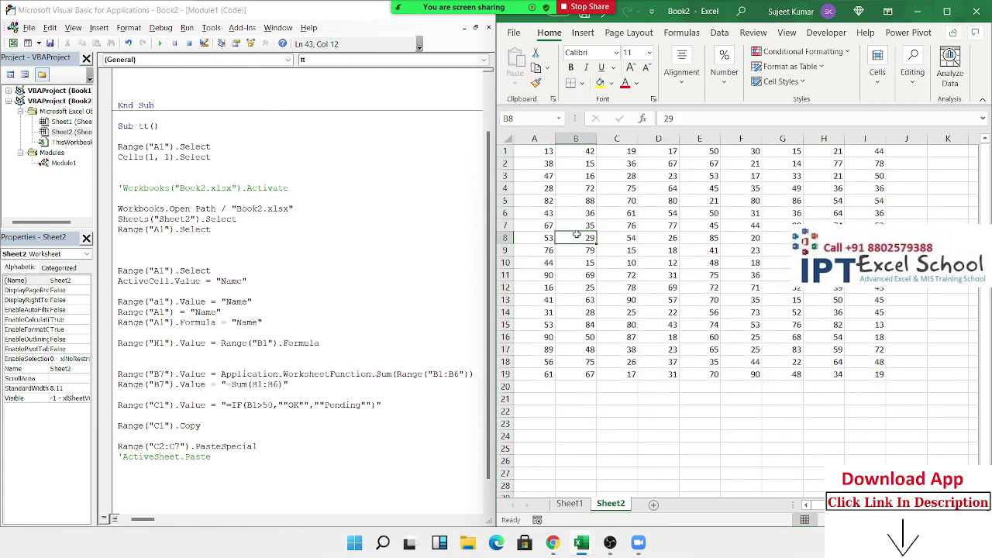